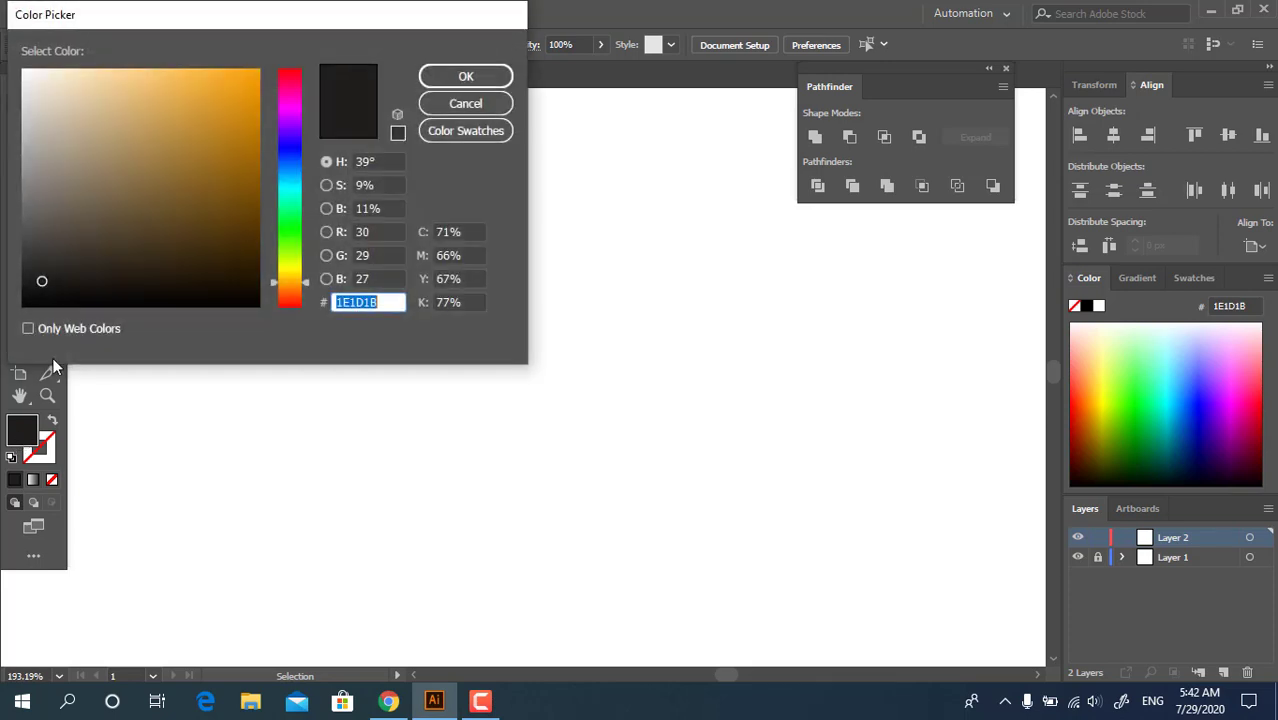
Set the fill color to a dark teal-gray, hex 323D3D
click(288, 177)
click(61, 253)
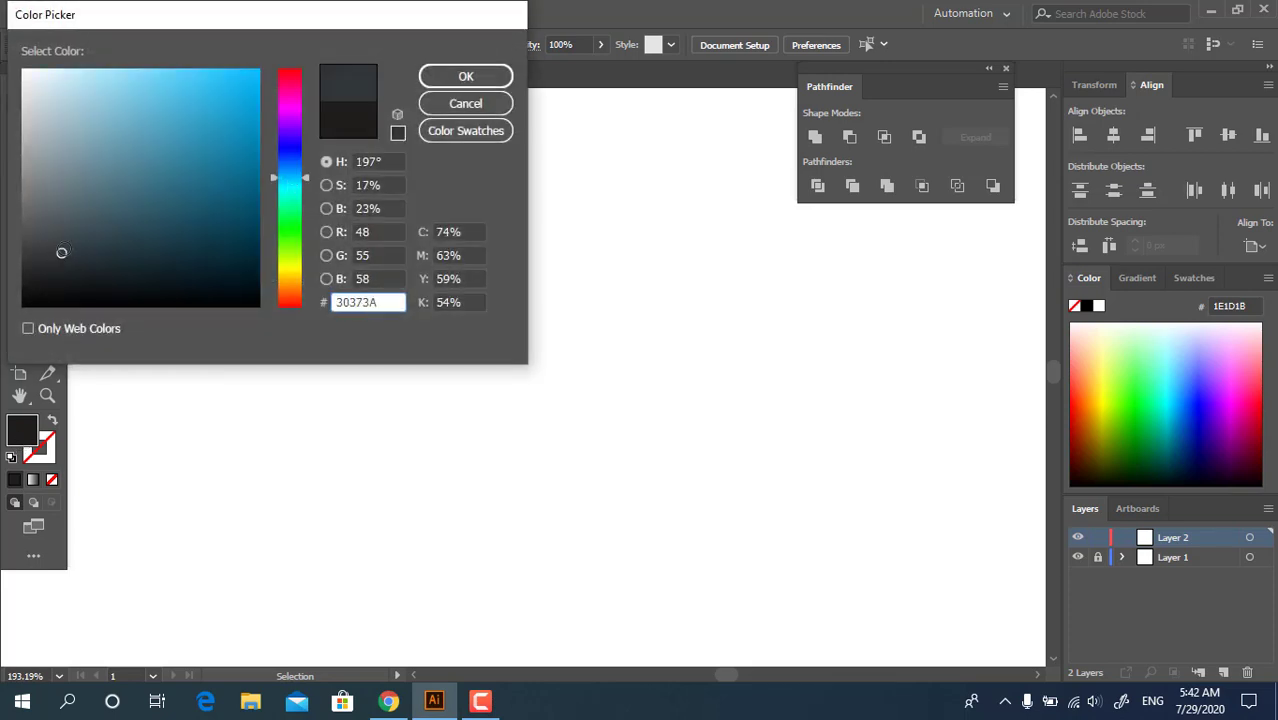
click(465, 76)
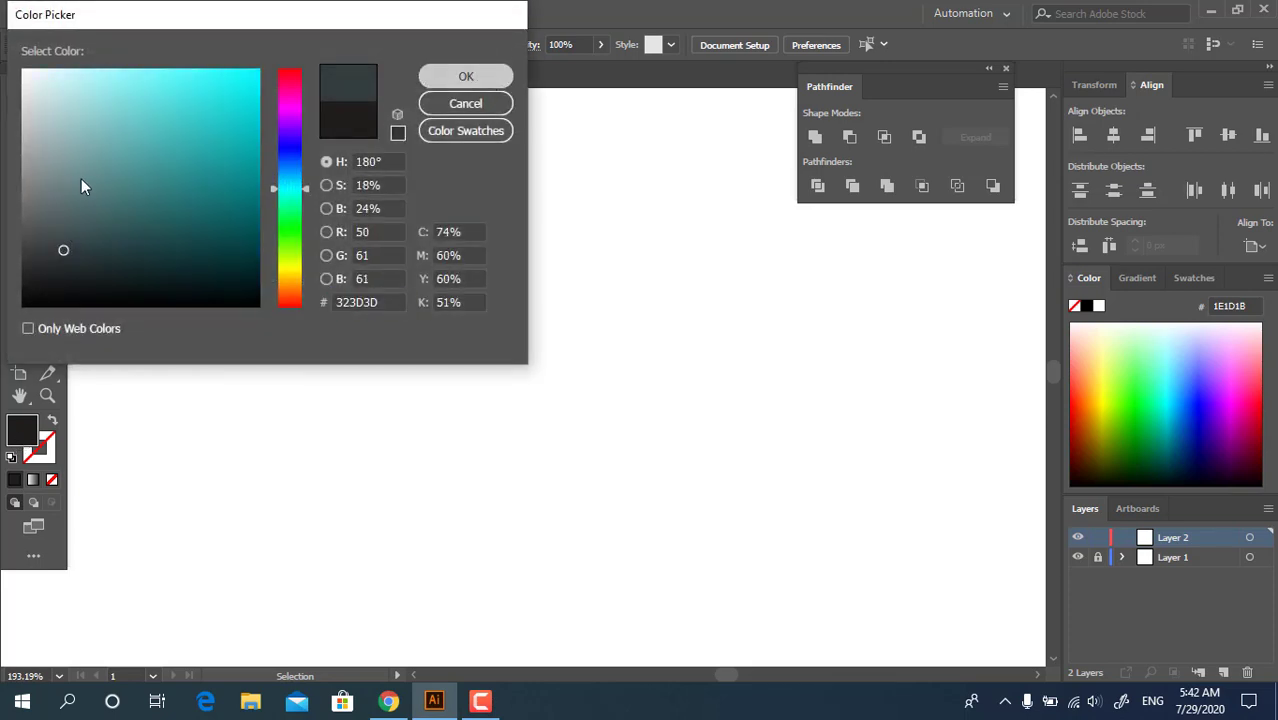
Draw a tall, narrow dark rectangle and center it horizontally and vertically on the artboard
click(20, 194)
drag(456, 224, 376, 424)
key(v)
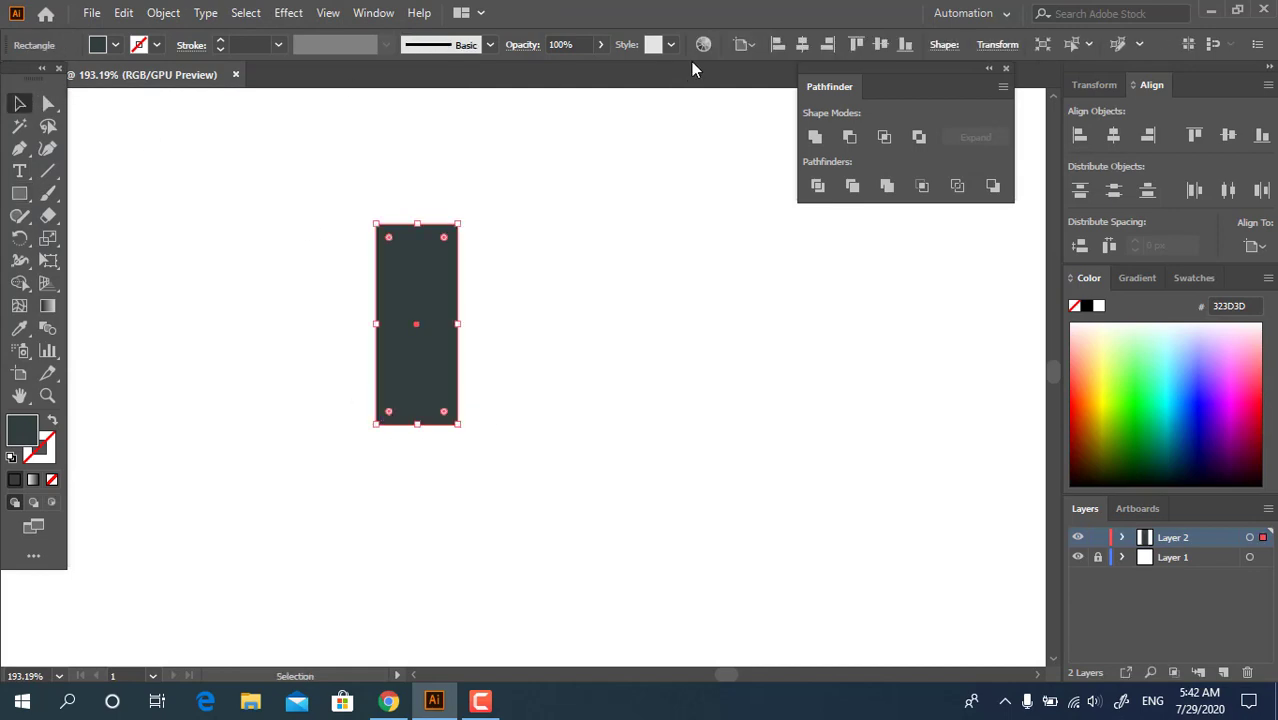
click(796, 47)
click(880, 45)
drag(719, 405, 700, 175)
drag(627, 523, 641, 322)
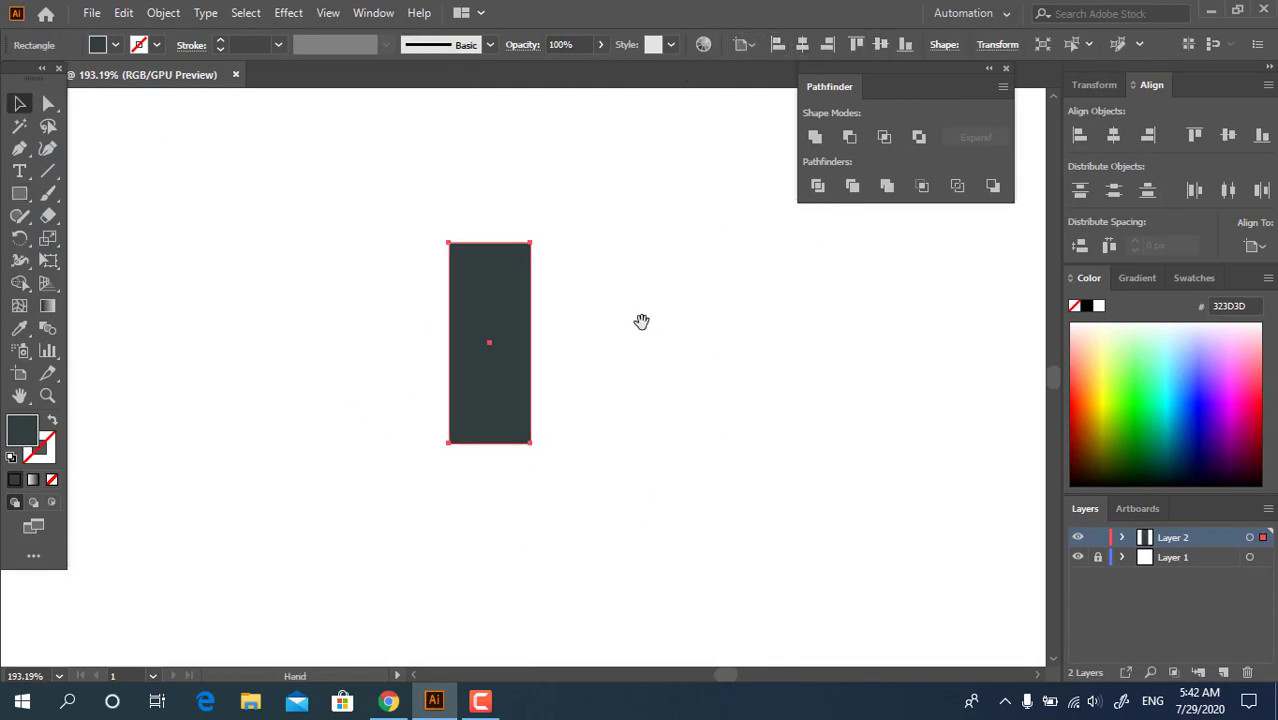
Move the rectangle's upper-left anchor point straight outward so the left side slants inward toward the base
click(57, 104)
drag(394, 226, 368, 246)
click(19, 103)
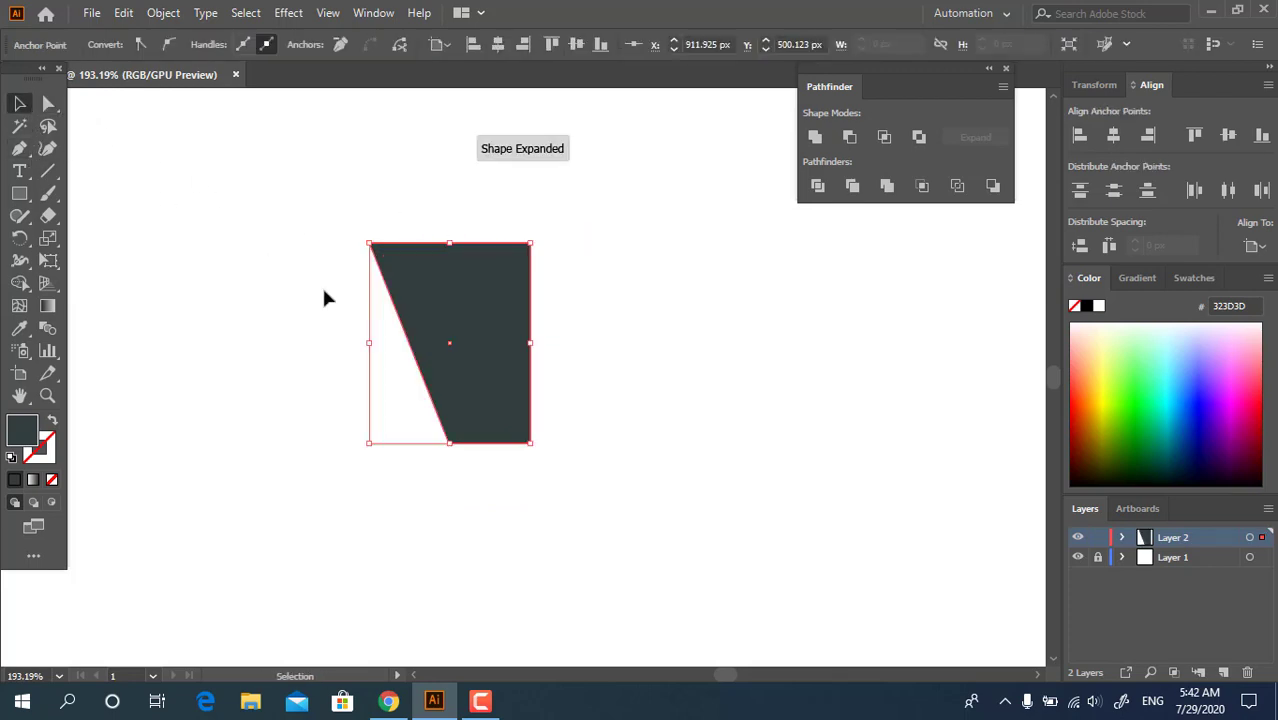
click(294, 381)
Duplicate the slanted shape against its right edge and reflect the copy across the vertical axis
alt+drag(505, 395, 667, 411)
right_click(665, 462)
mouse_move(767, 577)
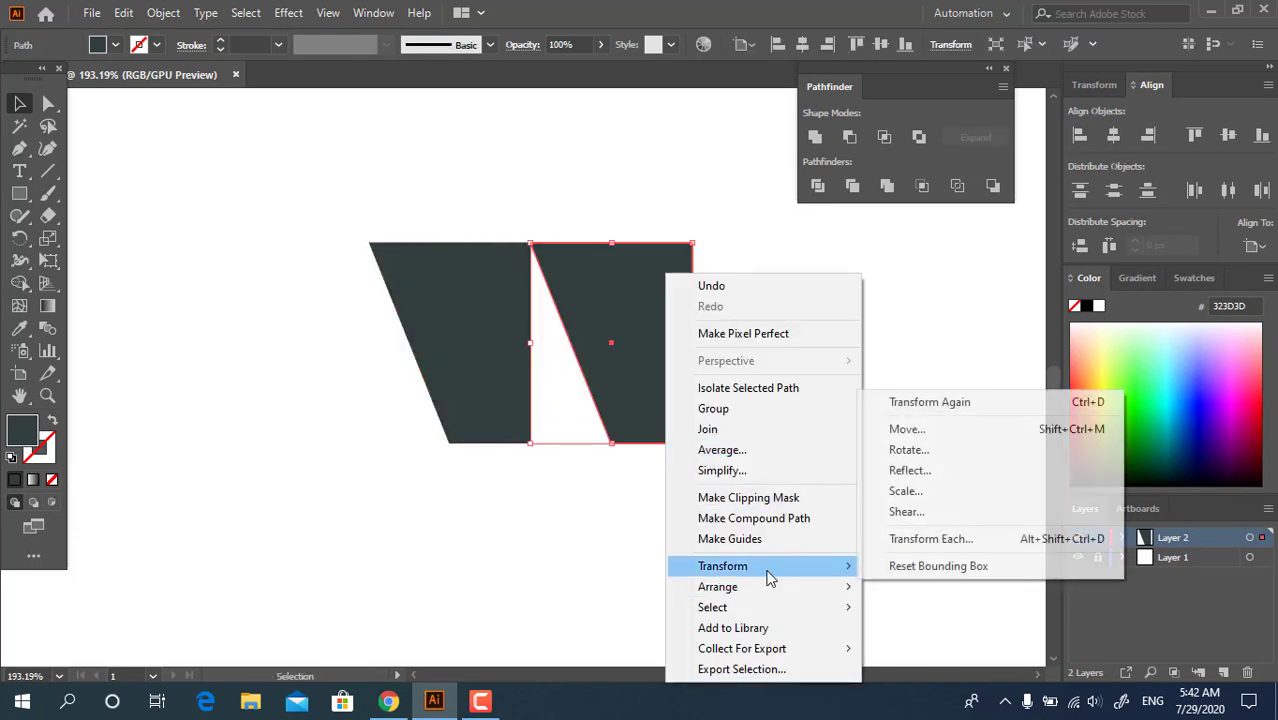
click(952, 474)
click(186, 304)
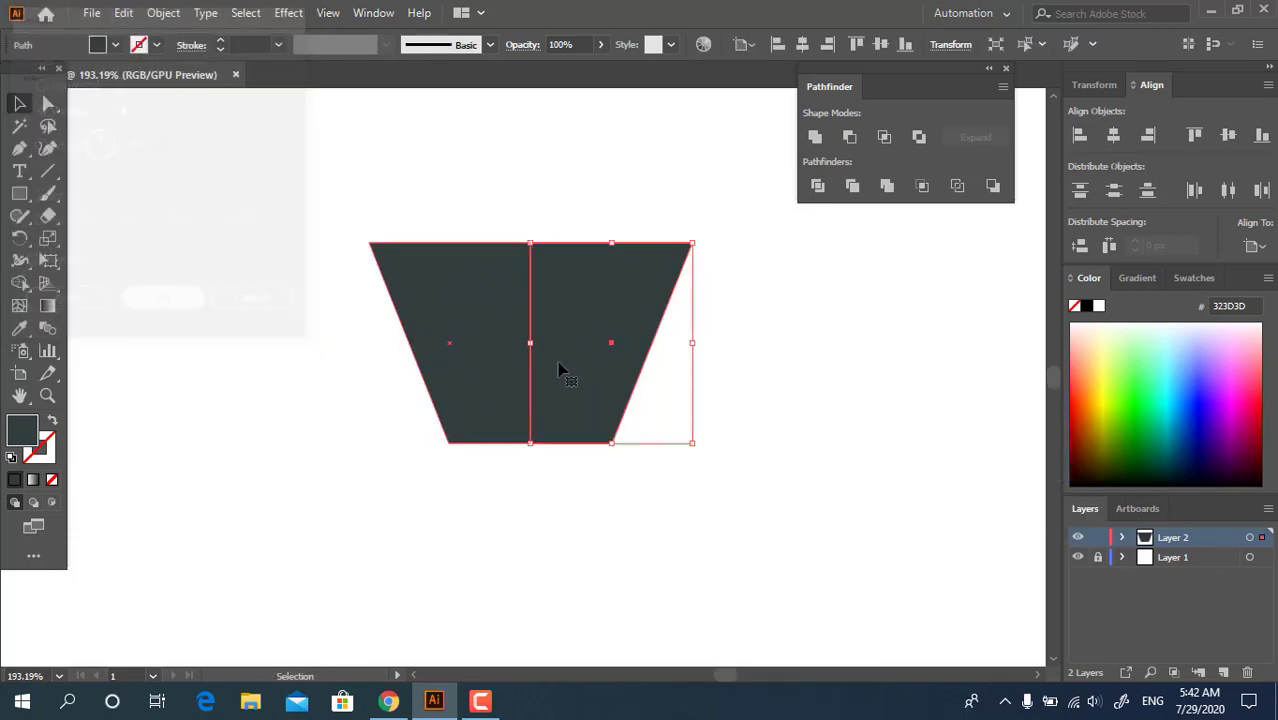
click(686, 414)
Unite the two mirrored halves into one trapezoid and narrow it evenly from both sides
drag(420, 393, 418, 395)
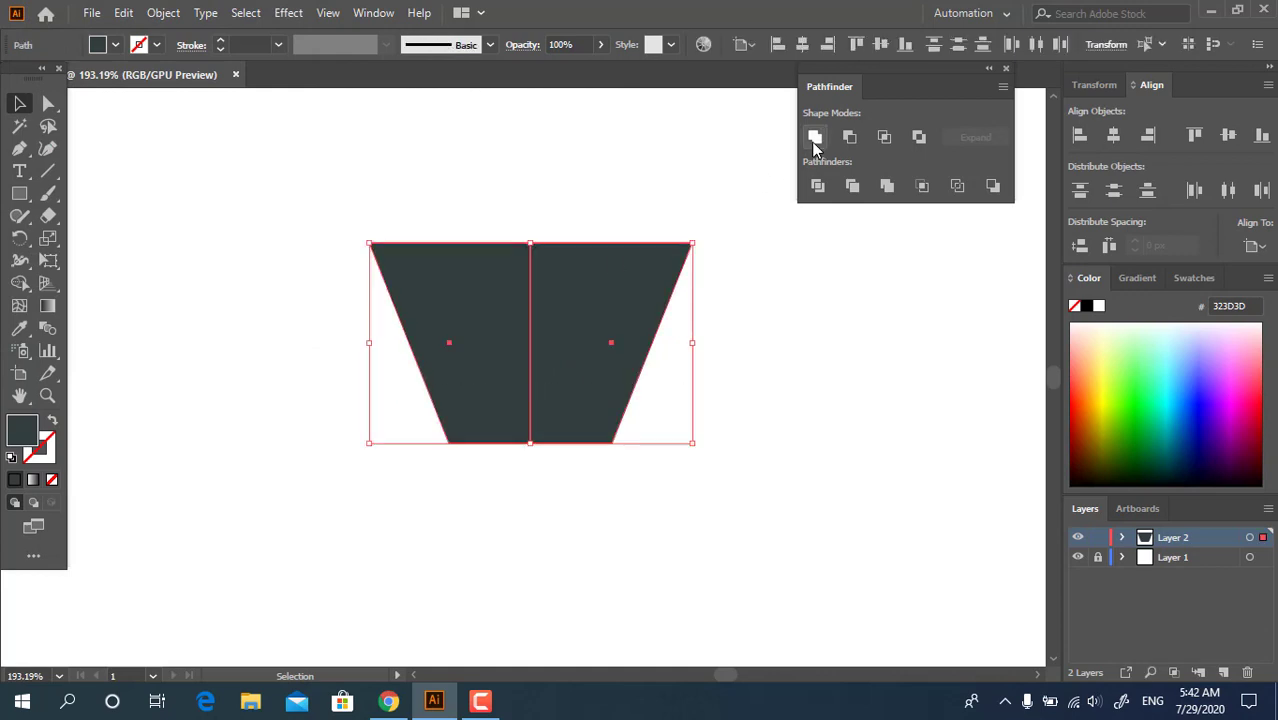
click(815, 137)
drag(694, 341, 645, 343)
click(191, 286)
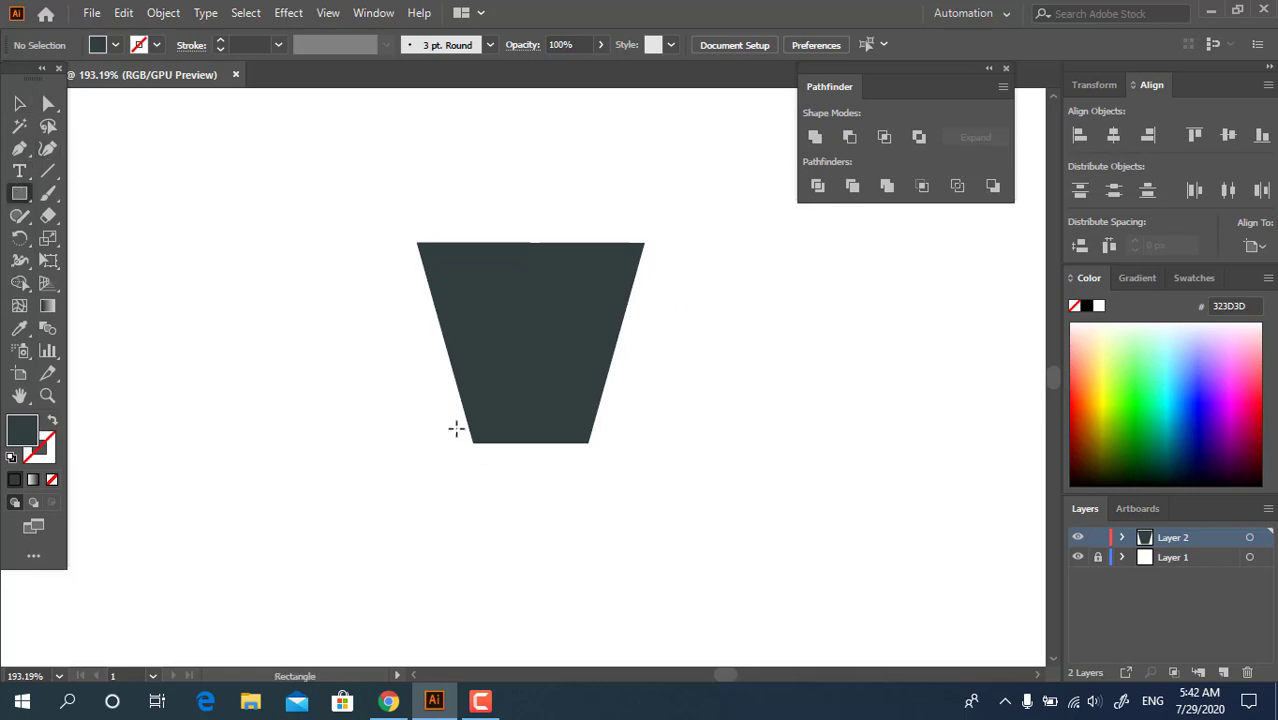
Draw a wide rectangle overlapping the trapezoid's base and align both shapes by their horizontal centers
drag(456, 428, 613, 500)
click(19, 103)
drag(765, 494, 462, 172)
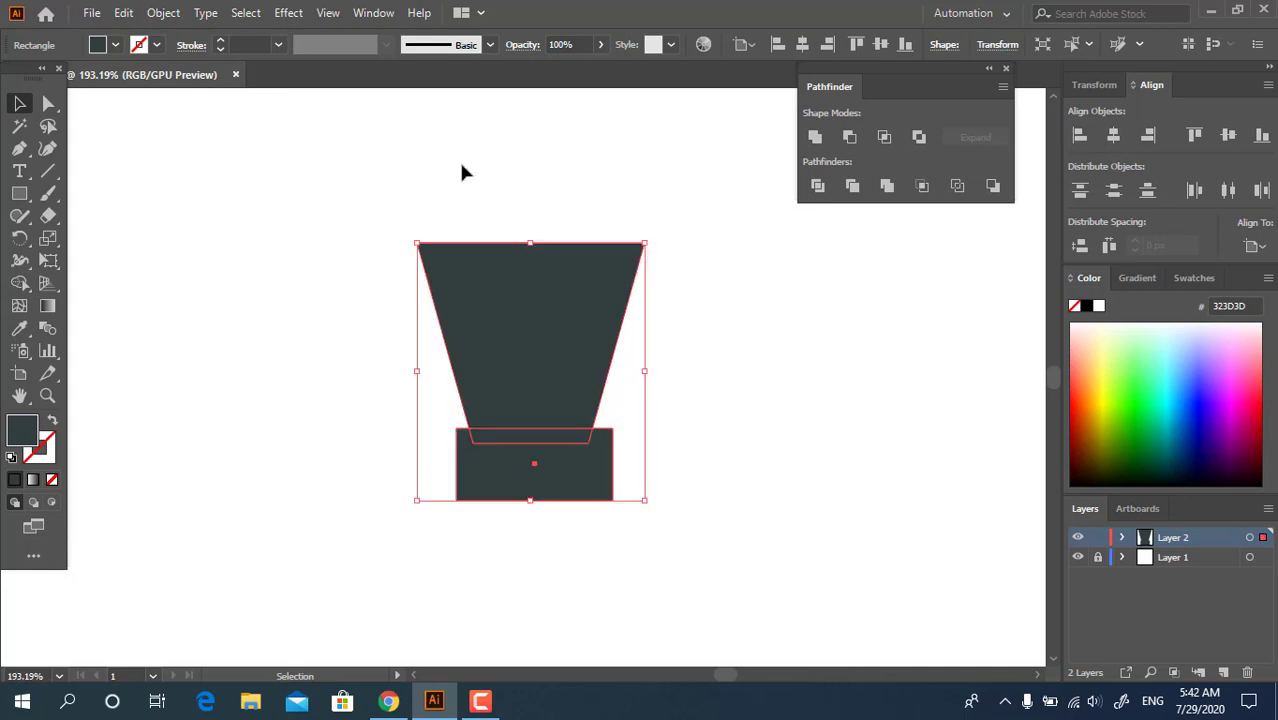
click(804, 43)
click(572, 480)
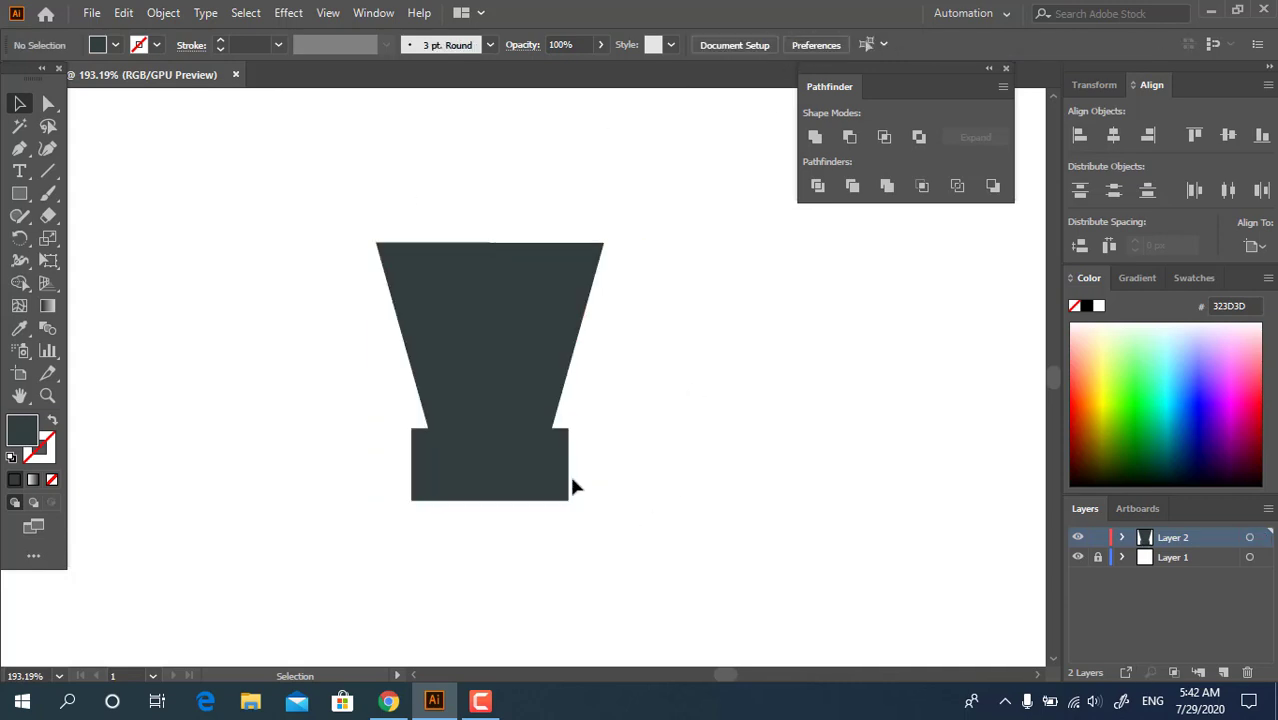
Fill the rectangle at the trapezoid's base with the tan color A89F7B
click(551, 480)
double_click(14, 435)
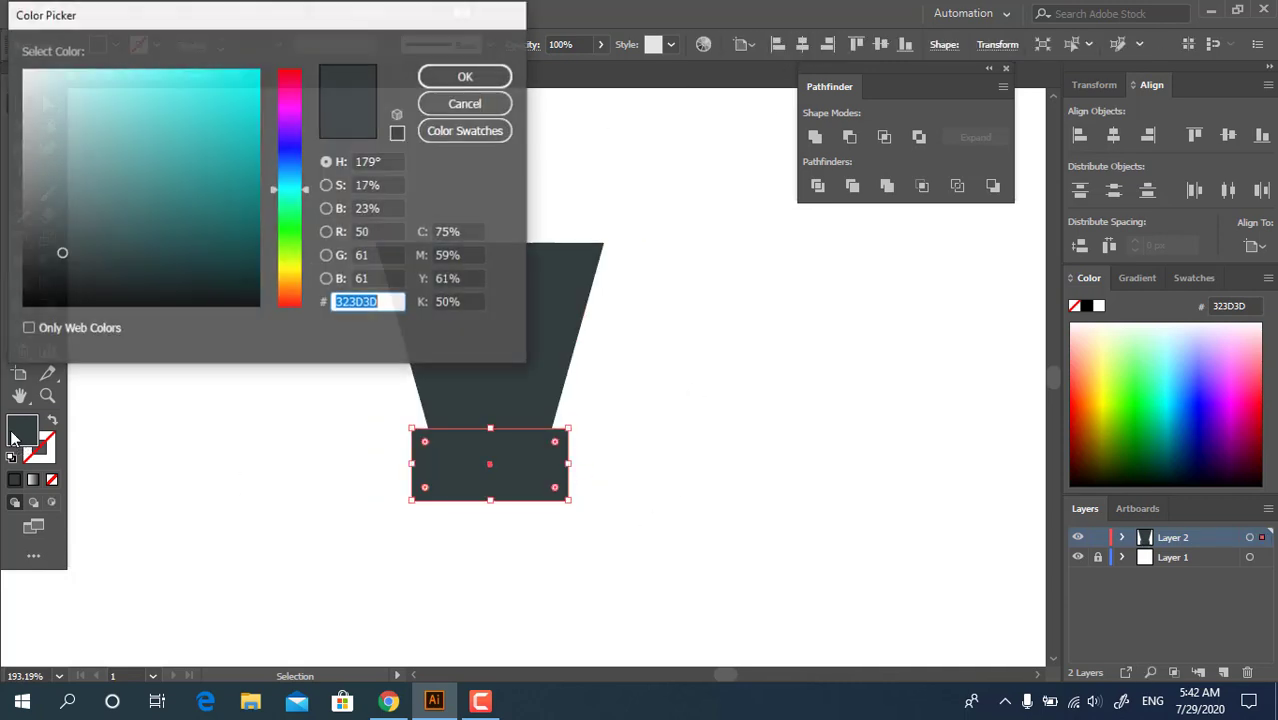
click(289, 275)
mouse_move(36, 161)
mouse_down()
mouse_move(63, 140)
mouse_move(84, 148)
mouse_up()
click(466, 77)
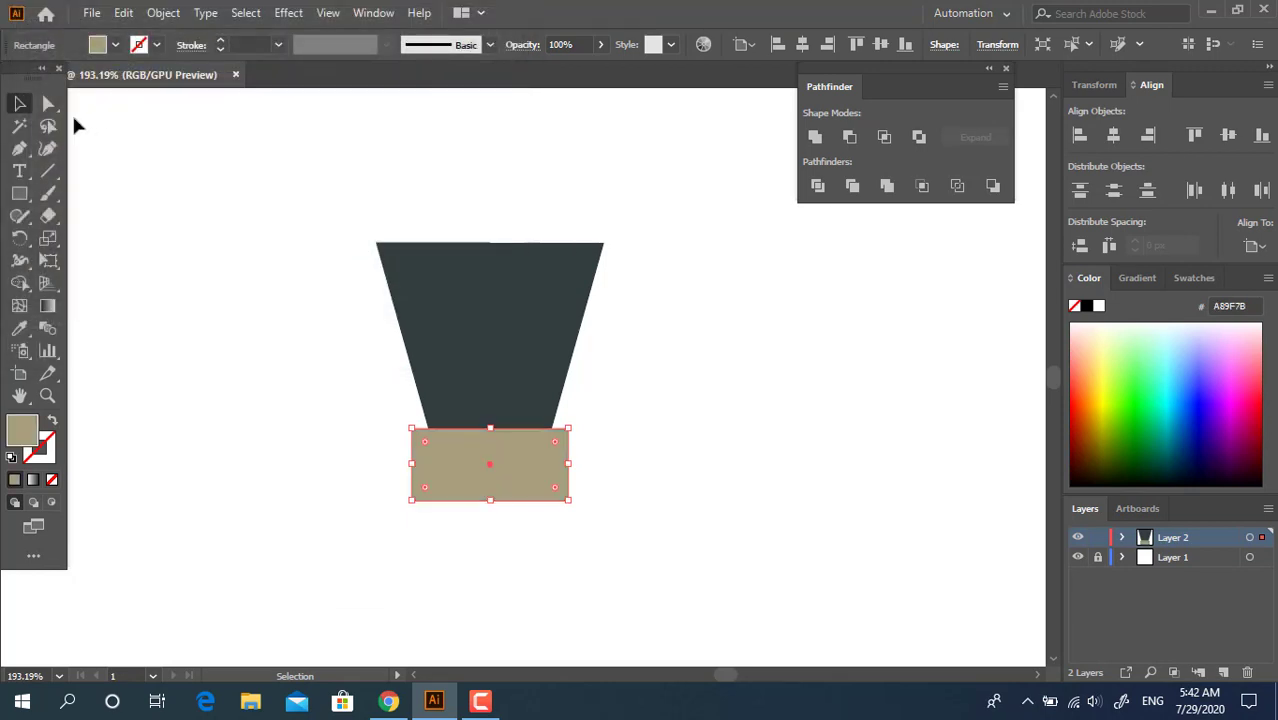
Round the tan rectangle's corners fully into a pill-shaped muzzle and make it slightly taller
click(48, 103)
drag(430, 446, 490, 516)
key(z)
click(515, 524)
click(22, 105)
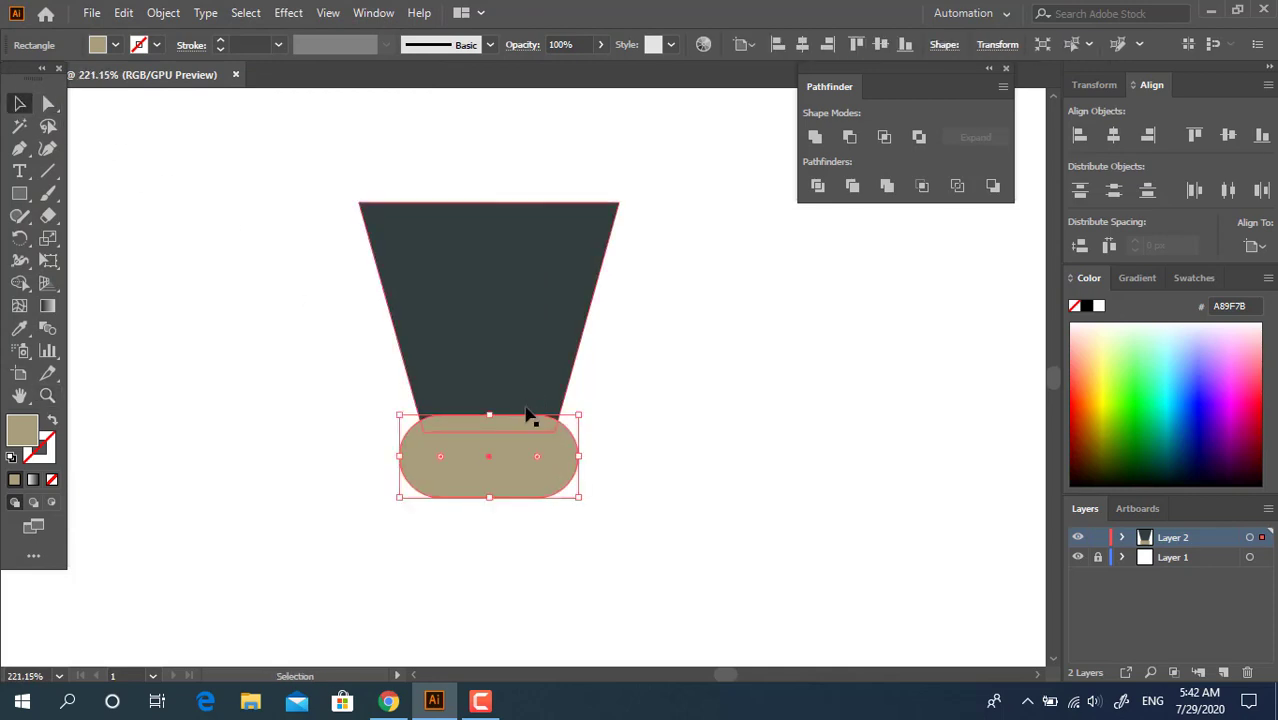
drag(491, 414, 491, 408)
click(727, 378)
key(space)
drag(653, 310, 653, 344)
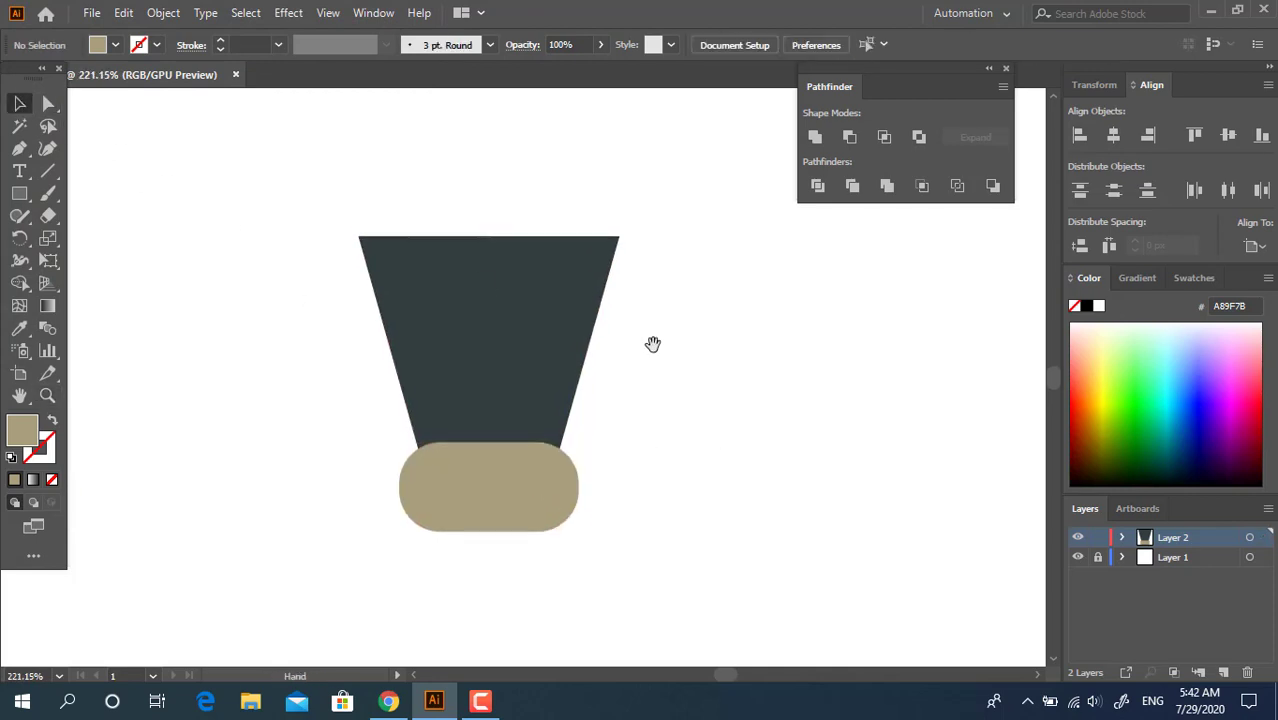
Round the two upper corners of the dark head shape to about 20.93 px
drag(324, 210, 727, 280)
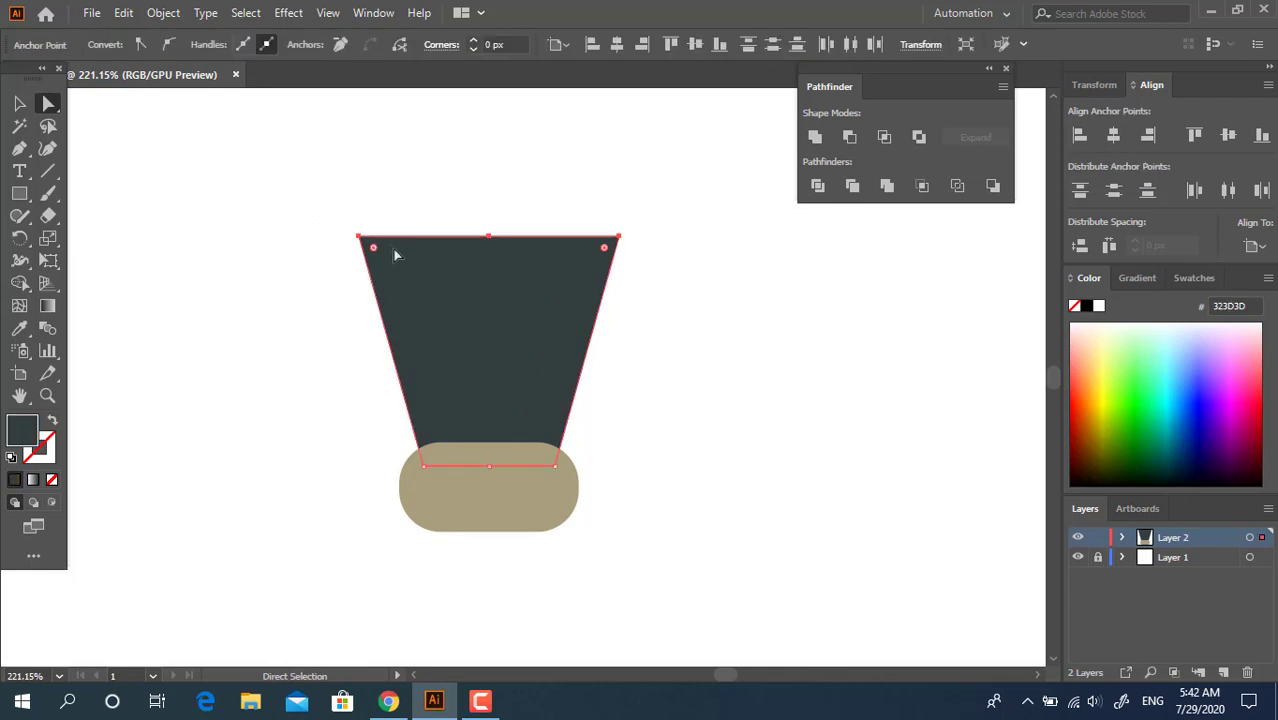
drag(397, 251, 425, 318)
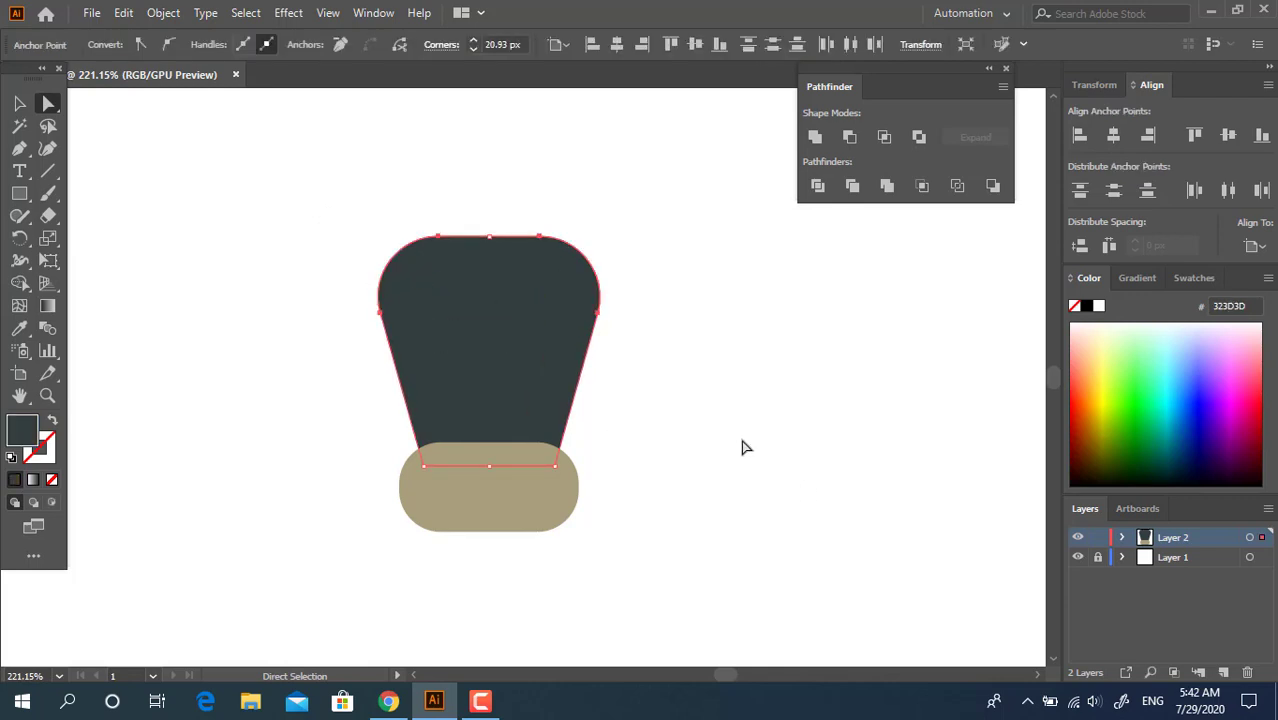
click(743, 442)
key(space)
drag(748, 453, 791, 468)
key(v)
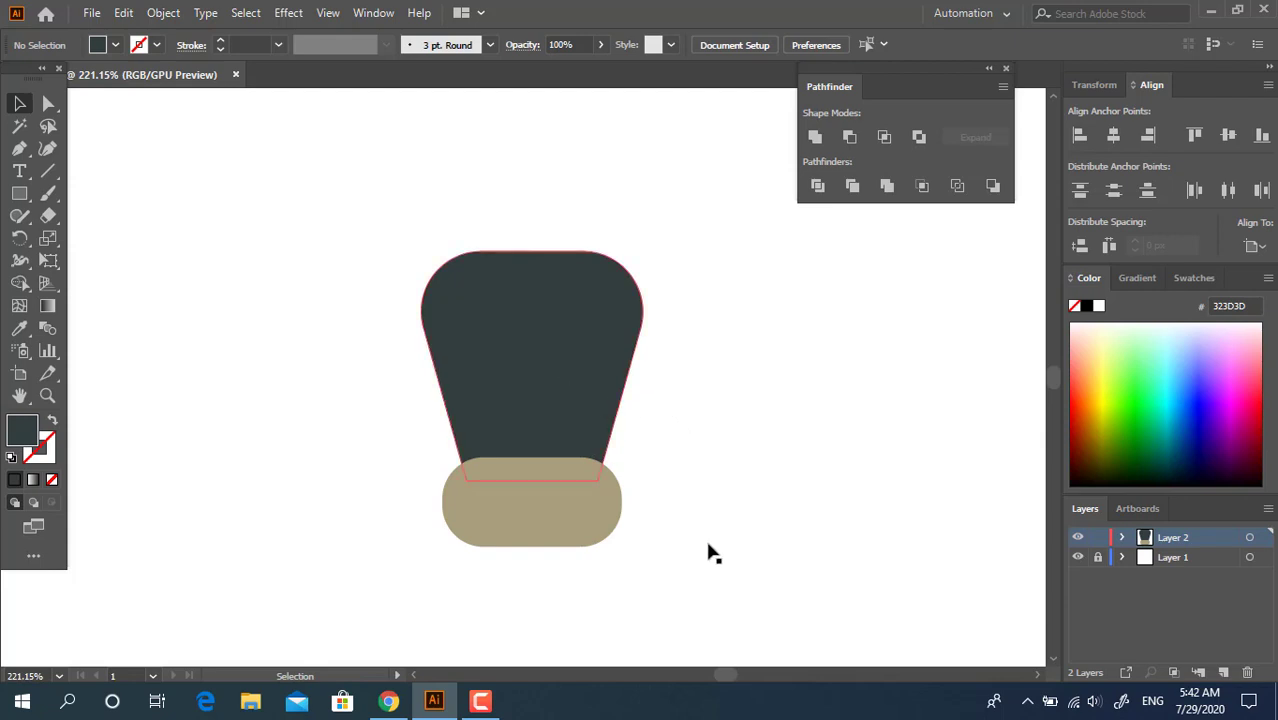
drag(712, 553, 322, 246)
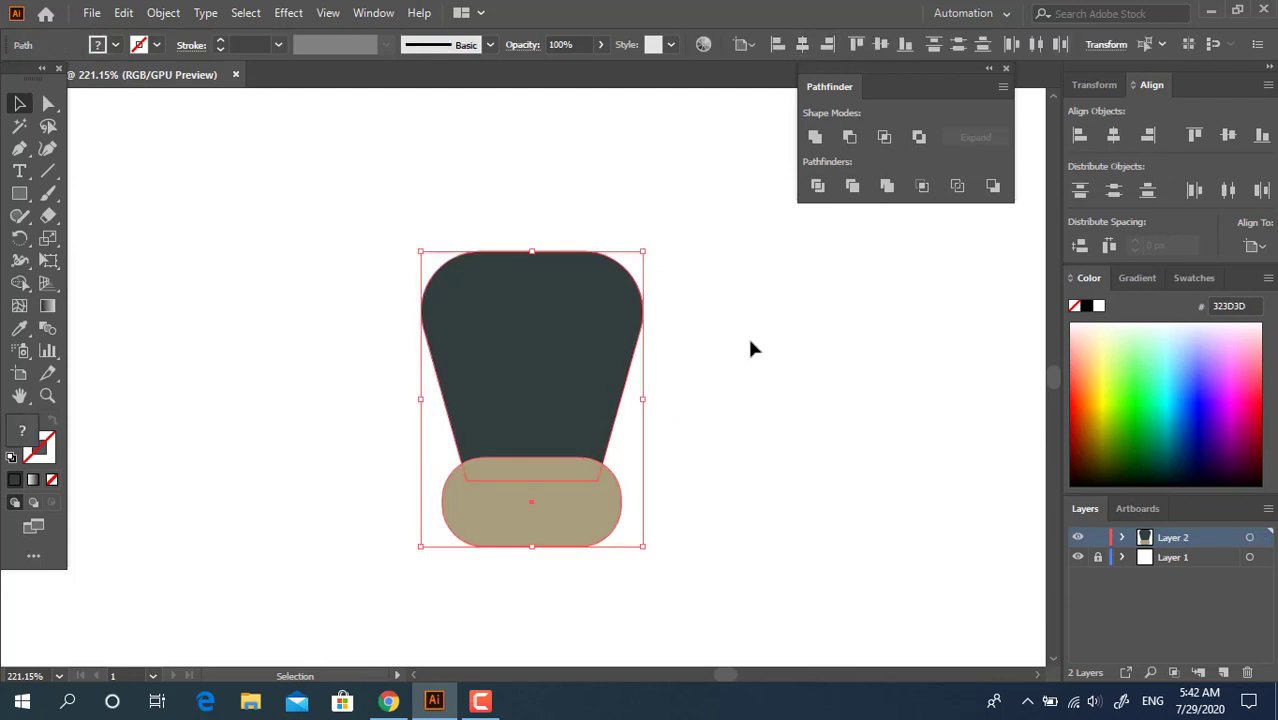
click(752, 347)
Draw a horizontal rectangle extending right from the top of the head and fill it with the muzzle's sampled tan
click(19, 194)
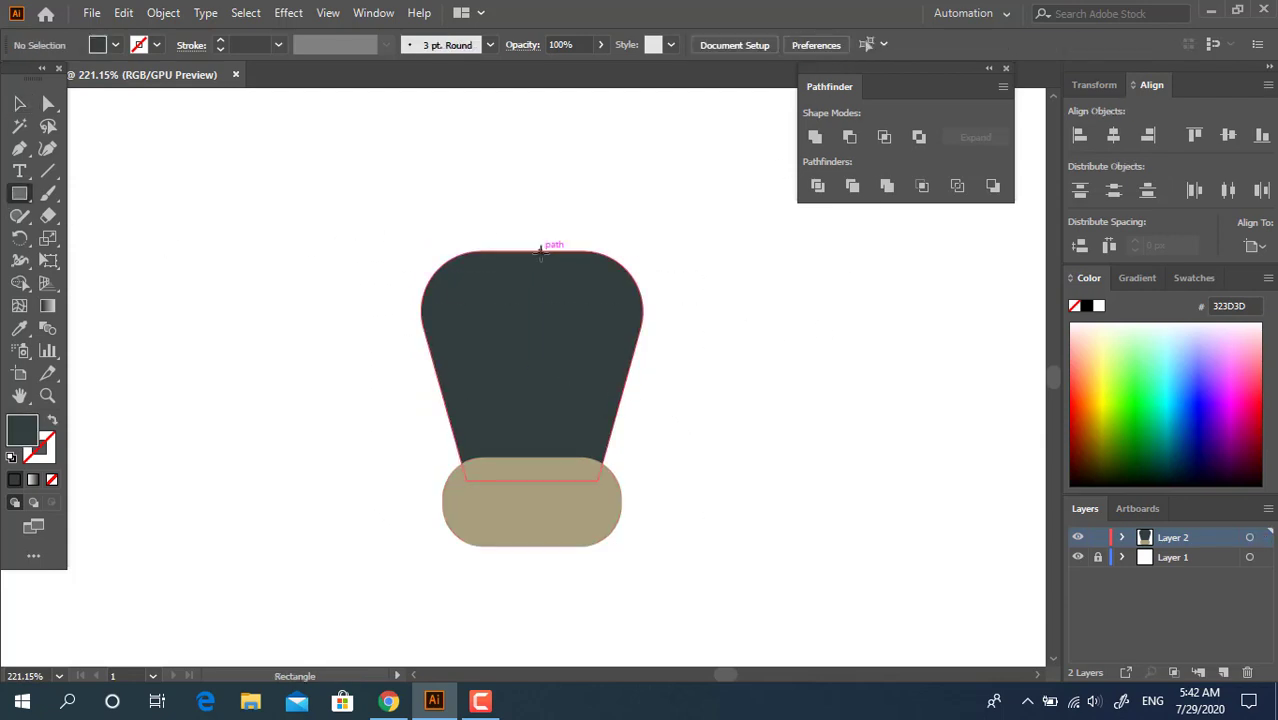
mouse_move(544, 250)
mouse_down()
mouse_move(656, 305)
mouse_move(720, 313)
mouse_up()
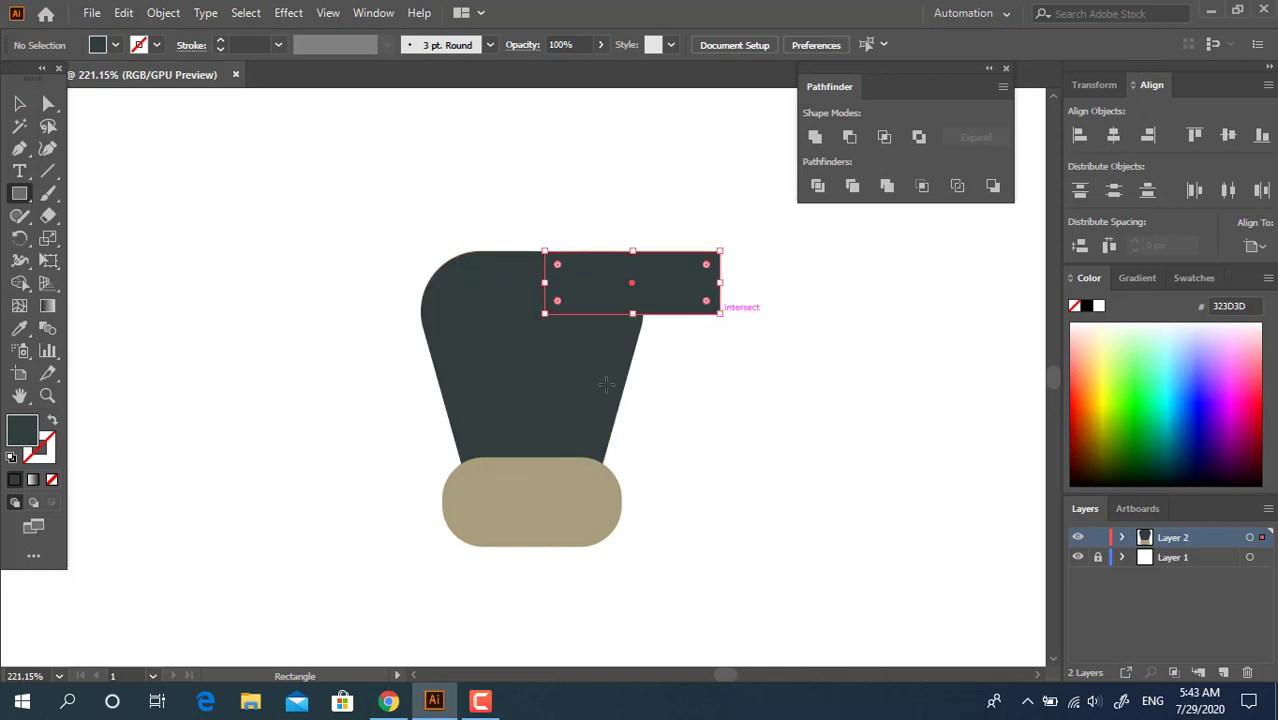
click(22, 328)
click(627, 521)
click(596, 510)
drag(705, 379, 620, 407)
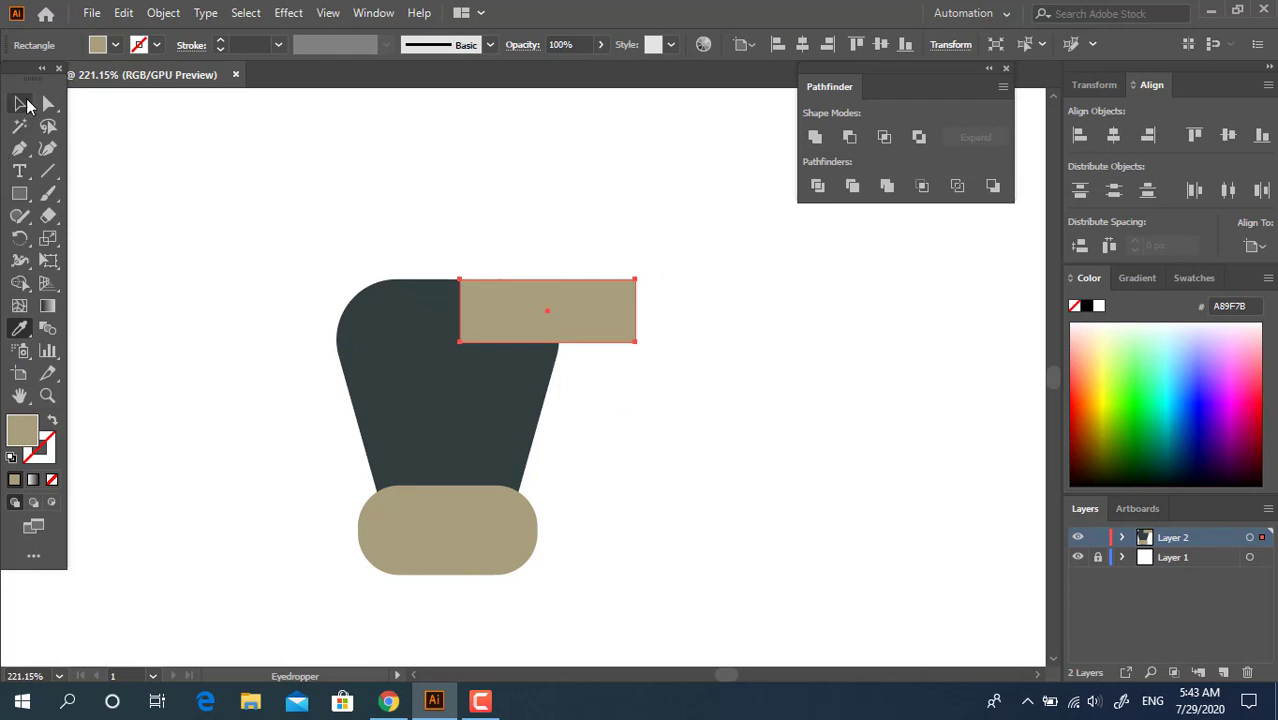
Lengthen the tan rectangle to the right and reshape its outer end into a tall, pointed upward horn tip
click(20, 104)
drag(638, 309, 718, 168)
click(106, 160)
click(48, 104)
click(745, 394)
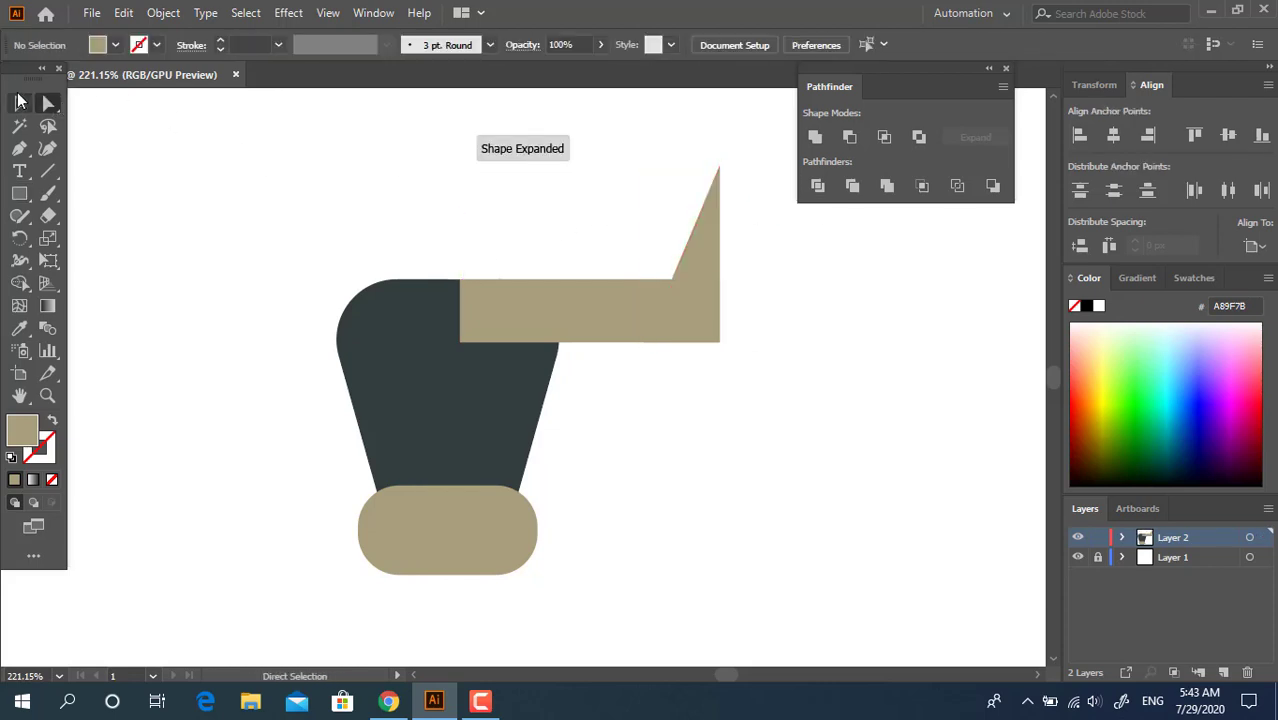
click(20, 102)
drag(652, 311, 650, 309)
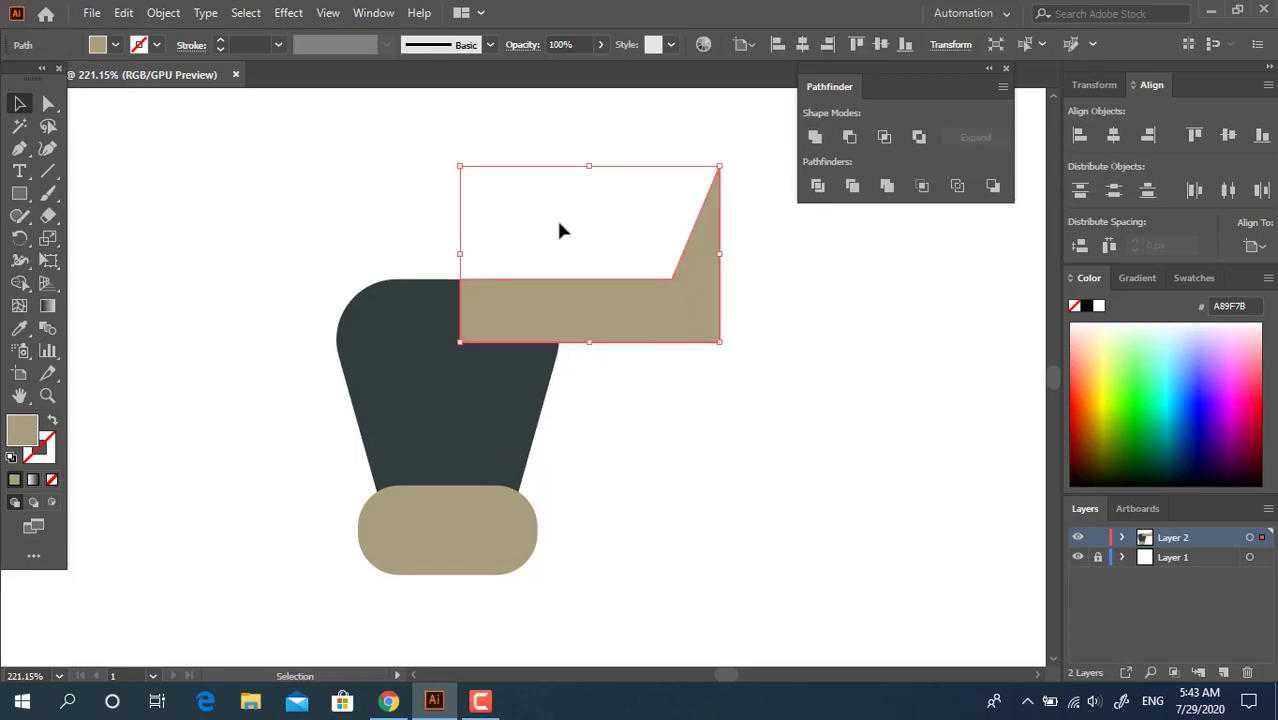
Round the inner and outer corners of the horn's bend into smooth curves
click(48, 103)
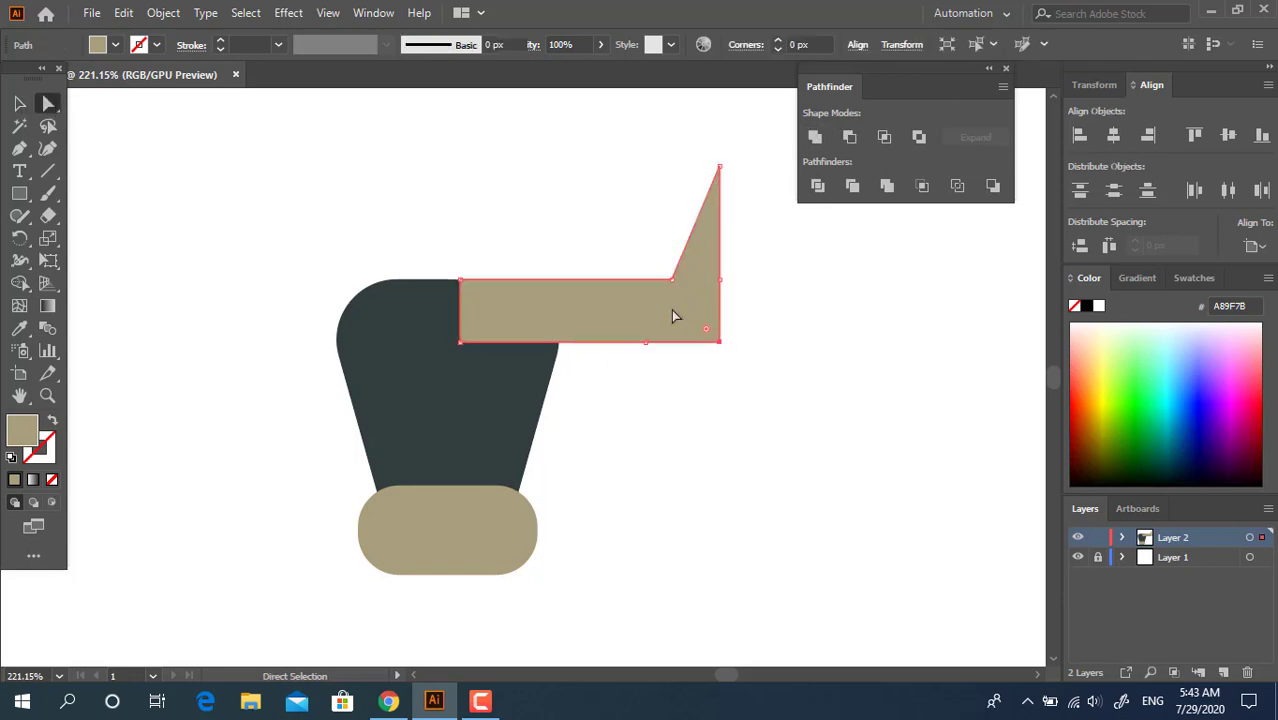
mouse_move(657, 251)
mouse_down()
mouse_move(688, 291)
mouse_move(640, 234)
mouse_up()
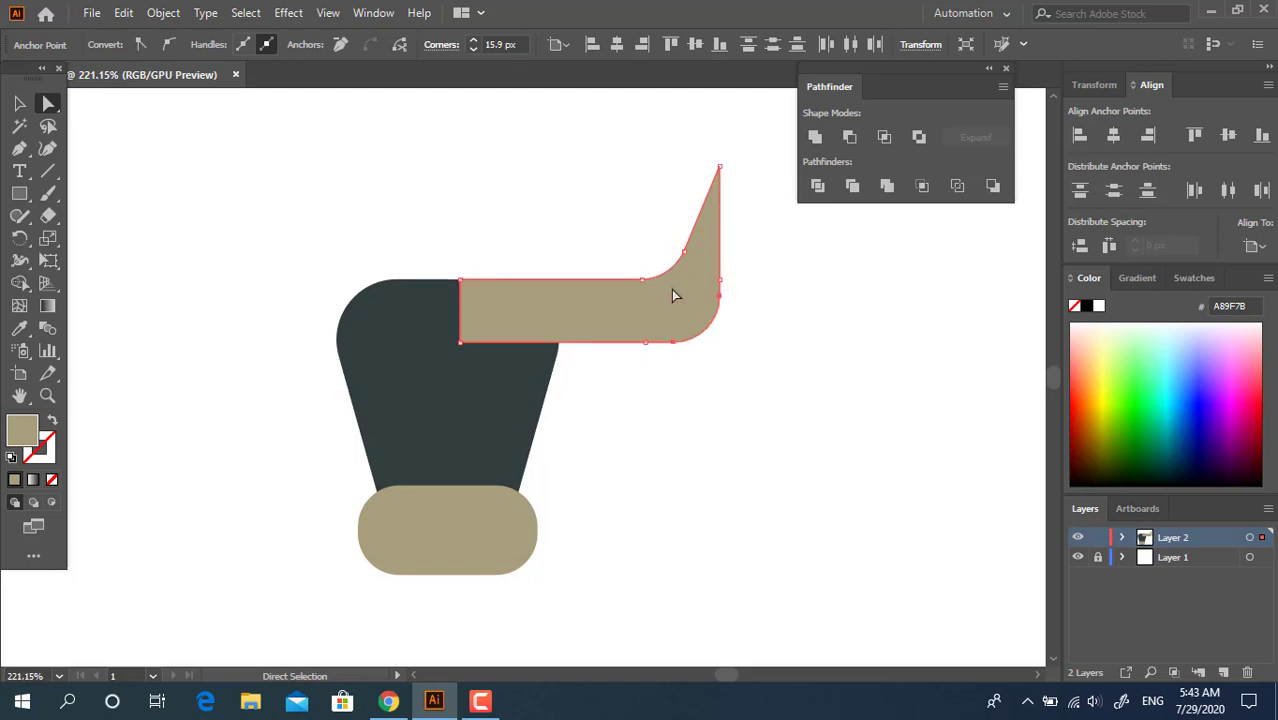
drag(673, 291, 656, 276)
click(812, 370)
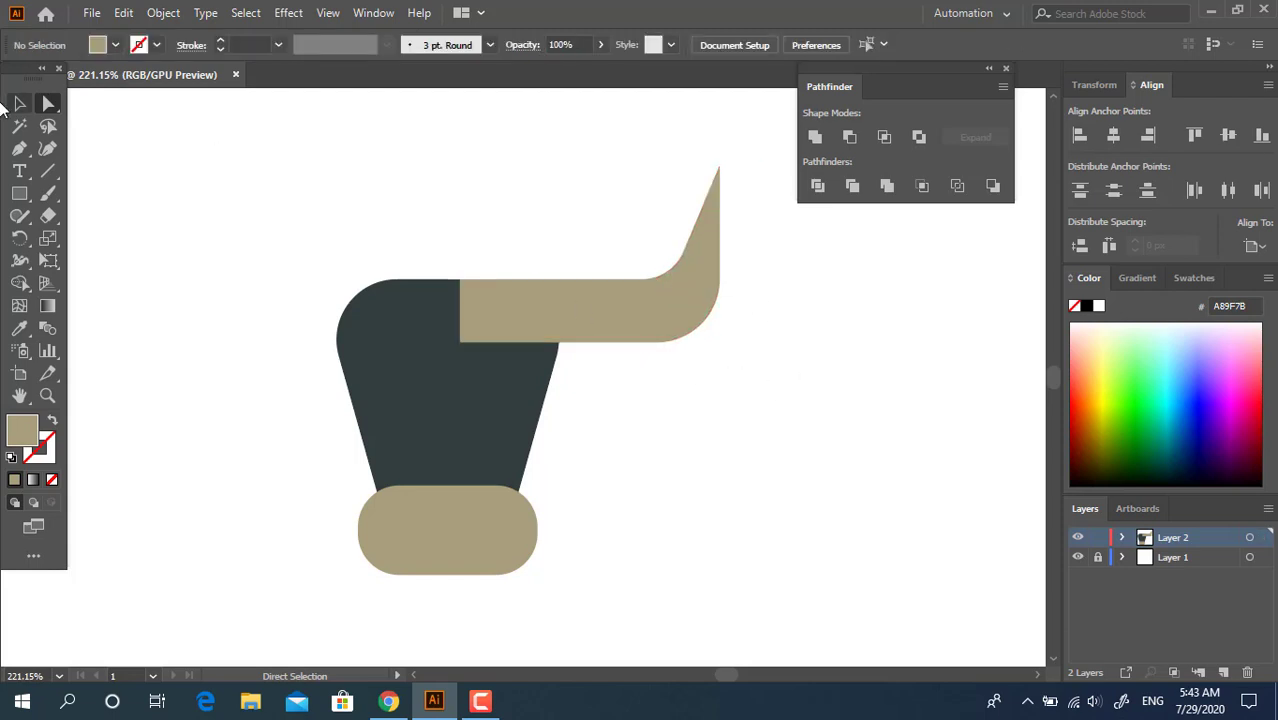
Send the horn to the back so it sits behind the dark head shape
click(19, 103)
click(637, 298)
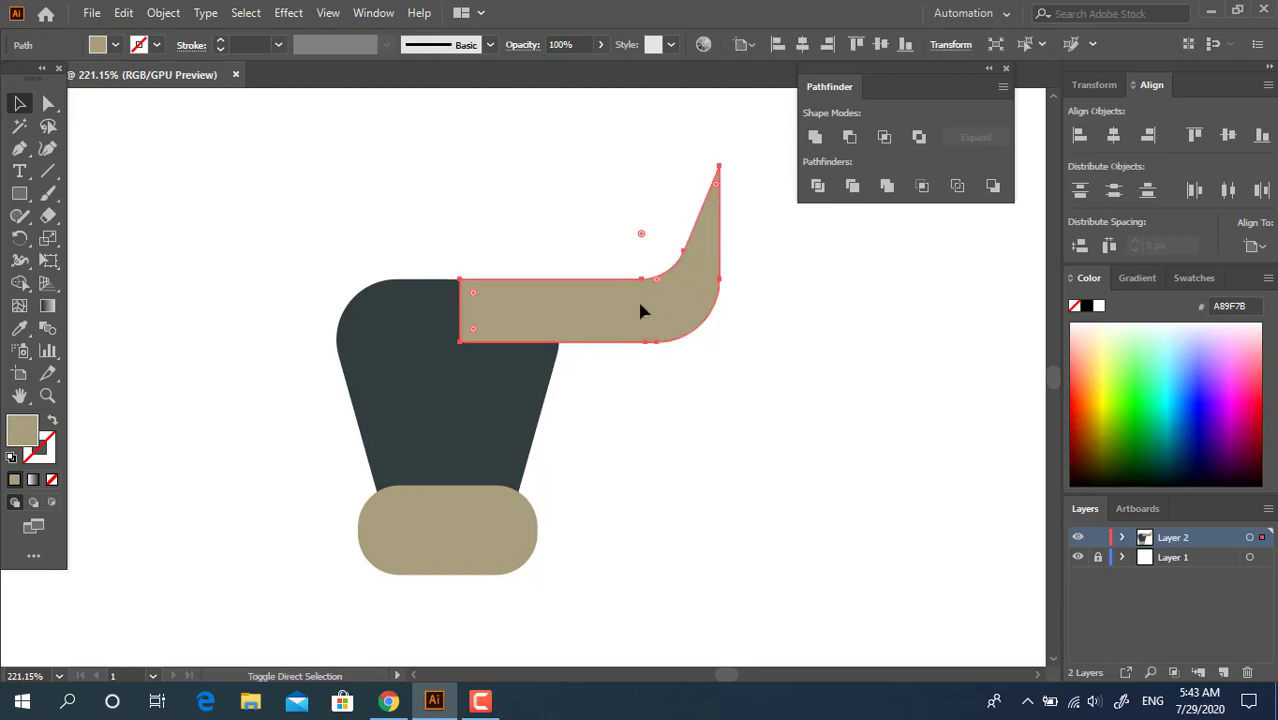
key(ctrl+shift+bracketleft)
click(788, 358)
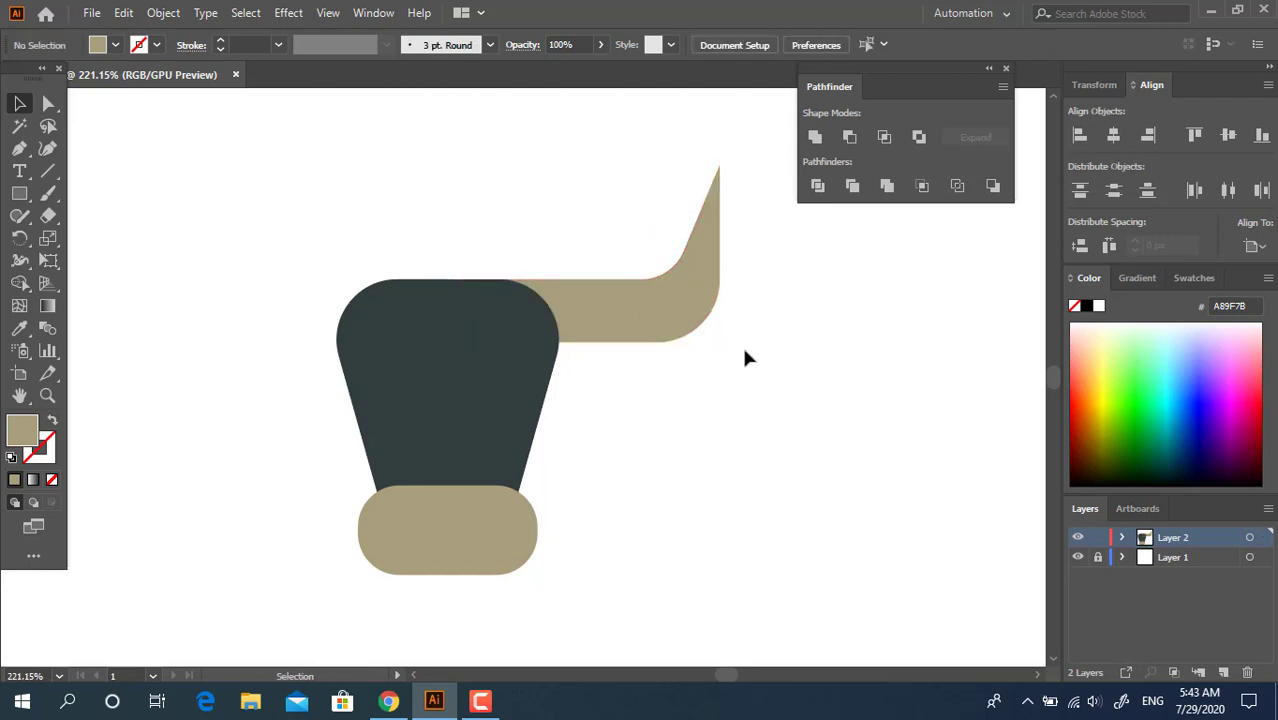
Scale the horn down and place a duplicate of it on the left side of the head
click(716, 320)
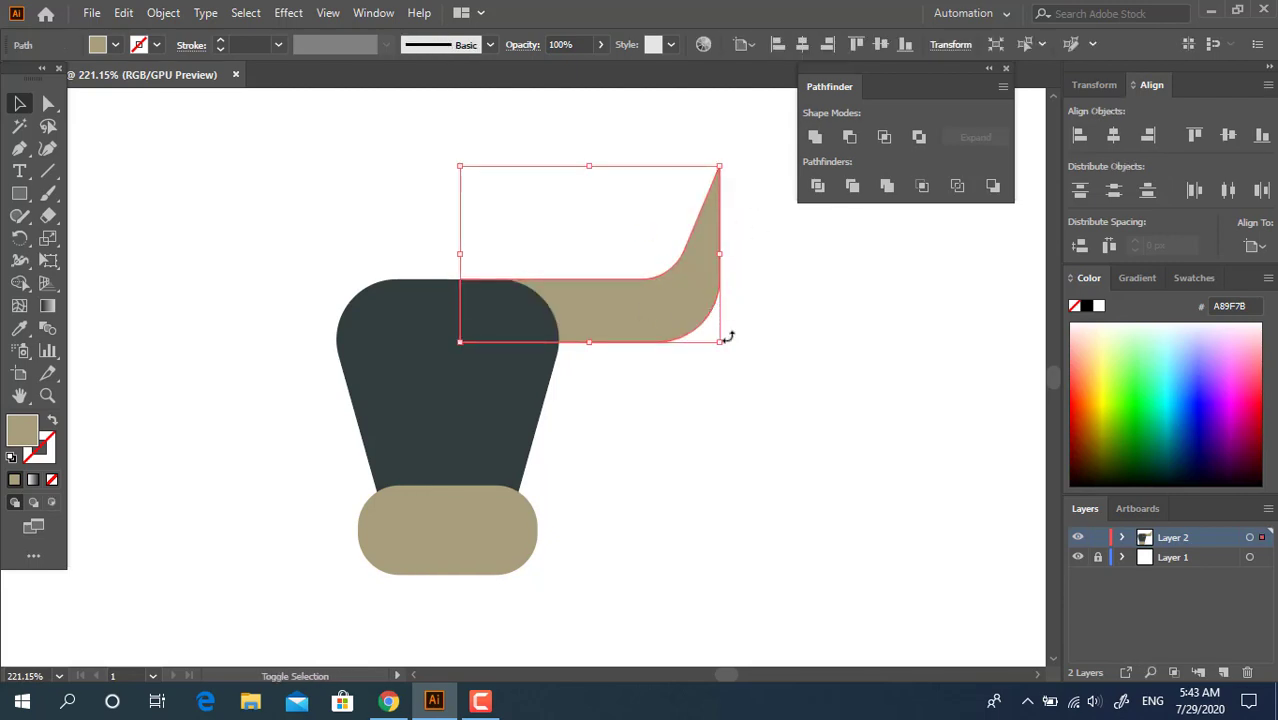
drag(720, 167, 699, 180)
key(ctrl+z)
drag(720, 343, 378, 283)
click(759, 442)
Reflect the copied horn across the vertical axis and move it to mirror the right horn
right_click(378, 283)
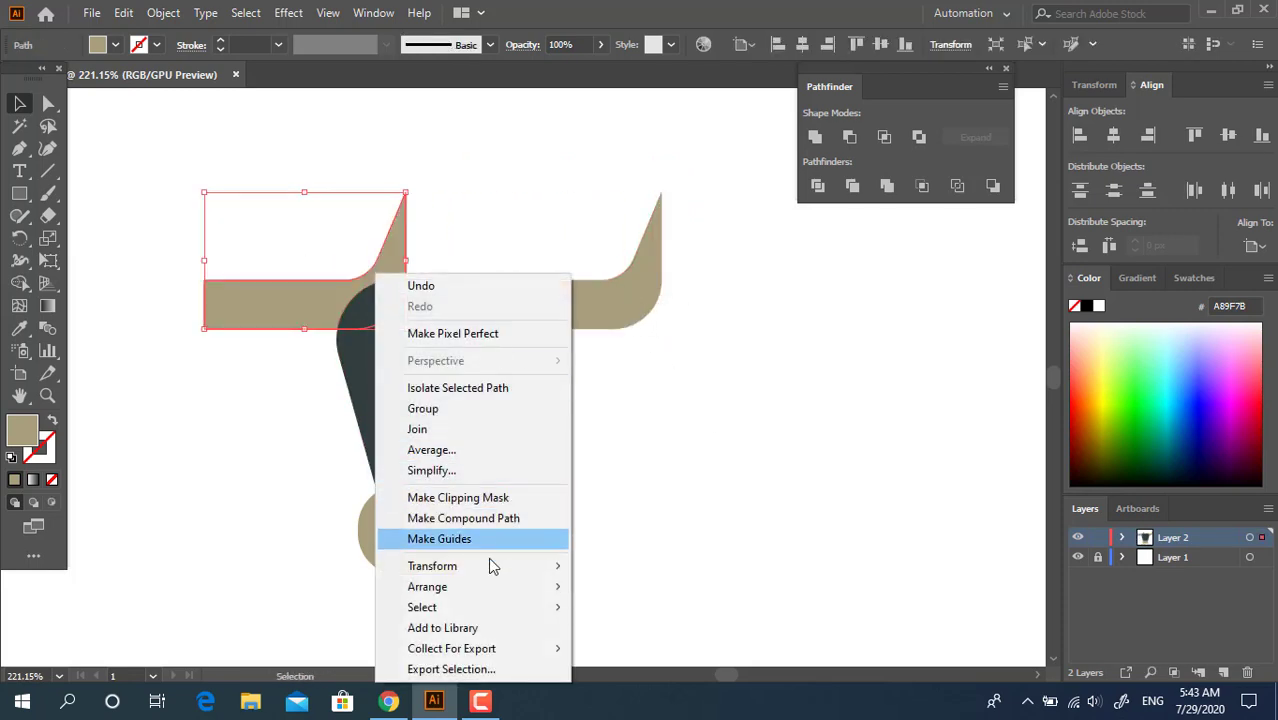
mouse_move(480, 562)
click(640, 483)
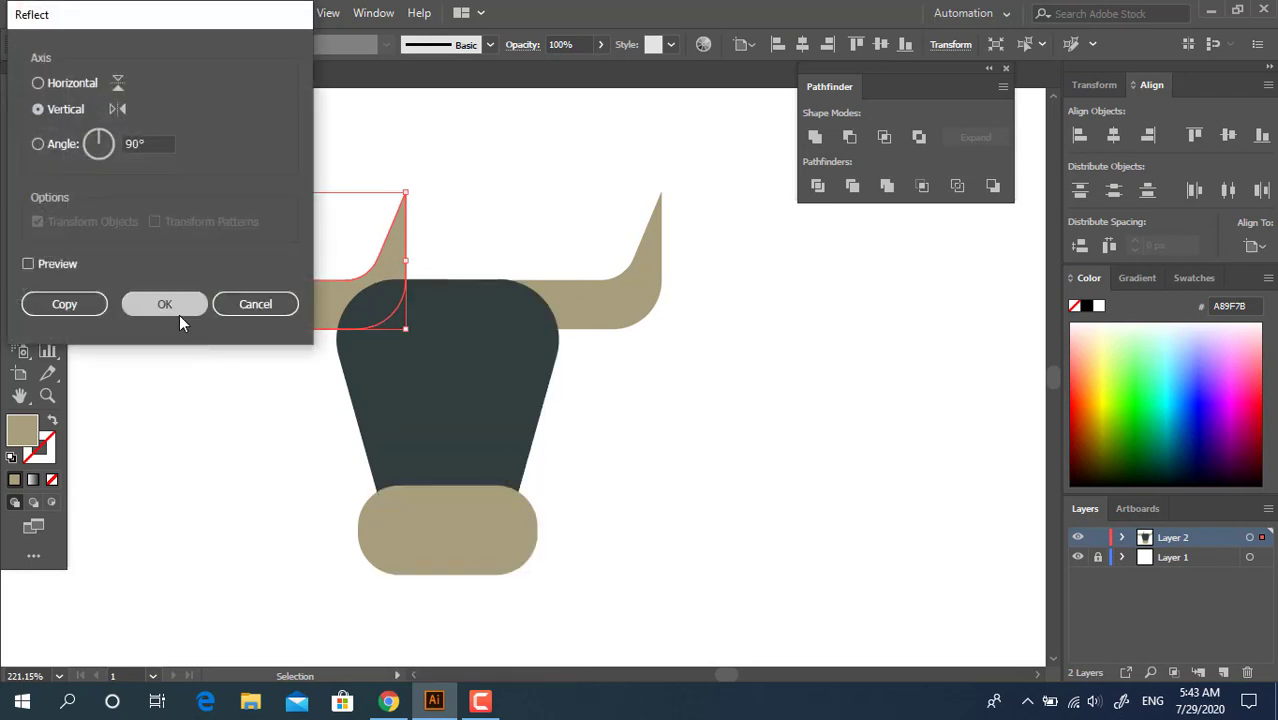
click(163, 298)
click(528, 471)
drag(290, 305, 316, 305)
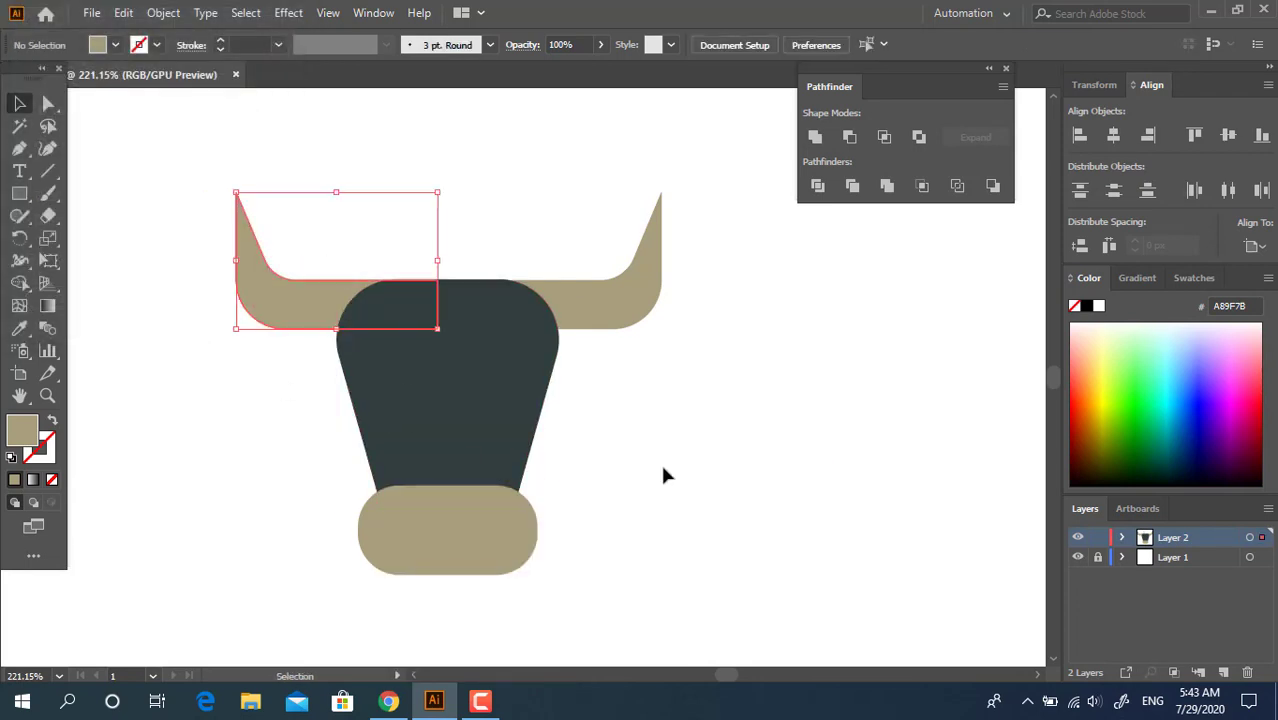
click(661, 473)
Group the two horns and align all the bull's parts on a shared horizontal centre
click(610, 301)
shift+click(314, 306)
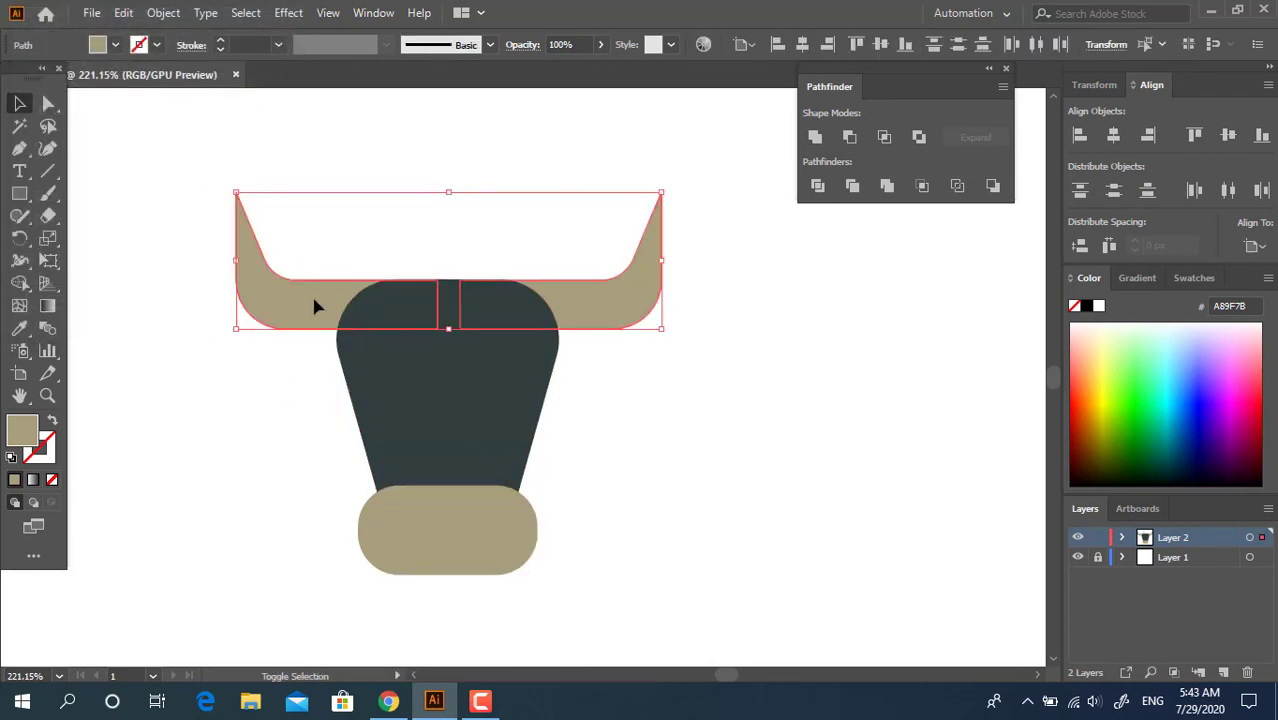
right_click(589, 342)
click(684, 408)
drag(157, 229, 154, 226)
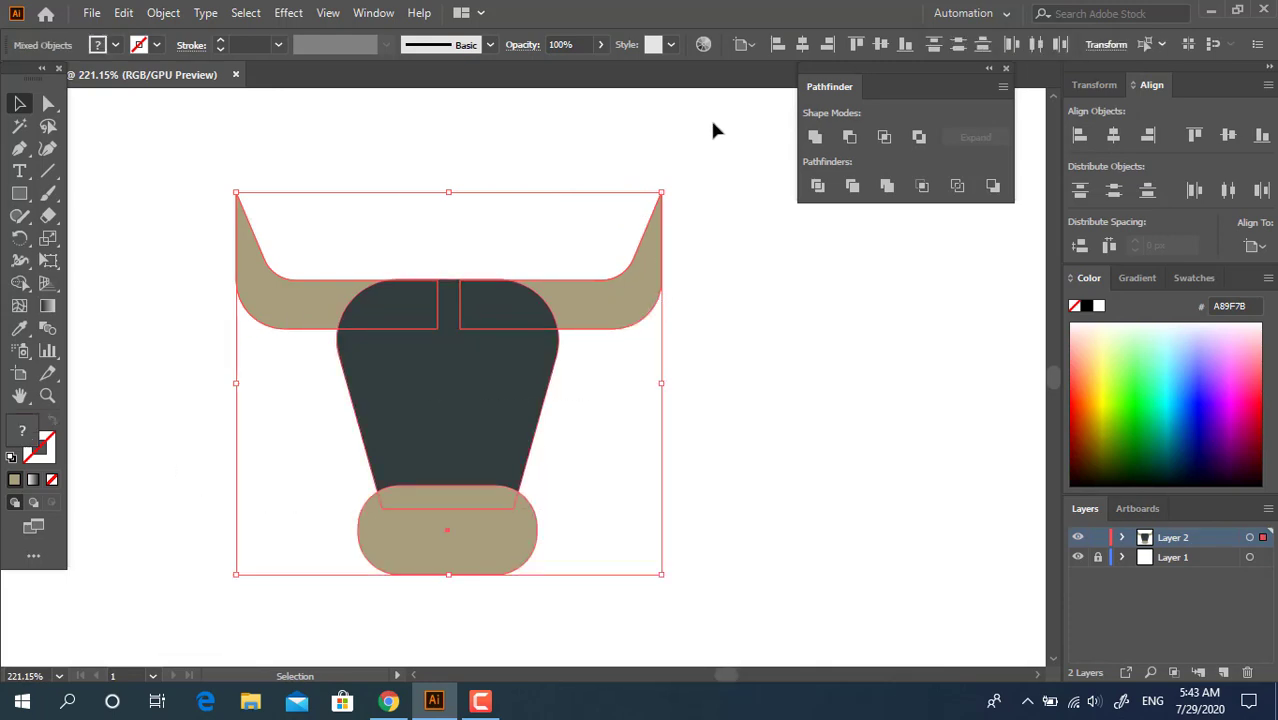
click(811, 47)
click(757, 356)
Duplicate the dark head shape, offset the copy slightly downward and narrow it evenly from both sides
key(space)
drag(491, 365, 485, 310)
key(z)
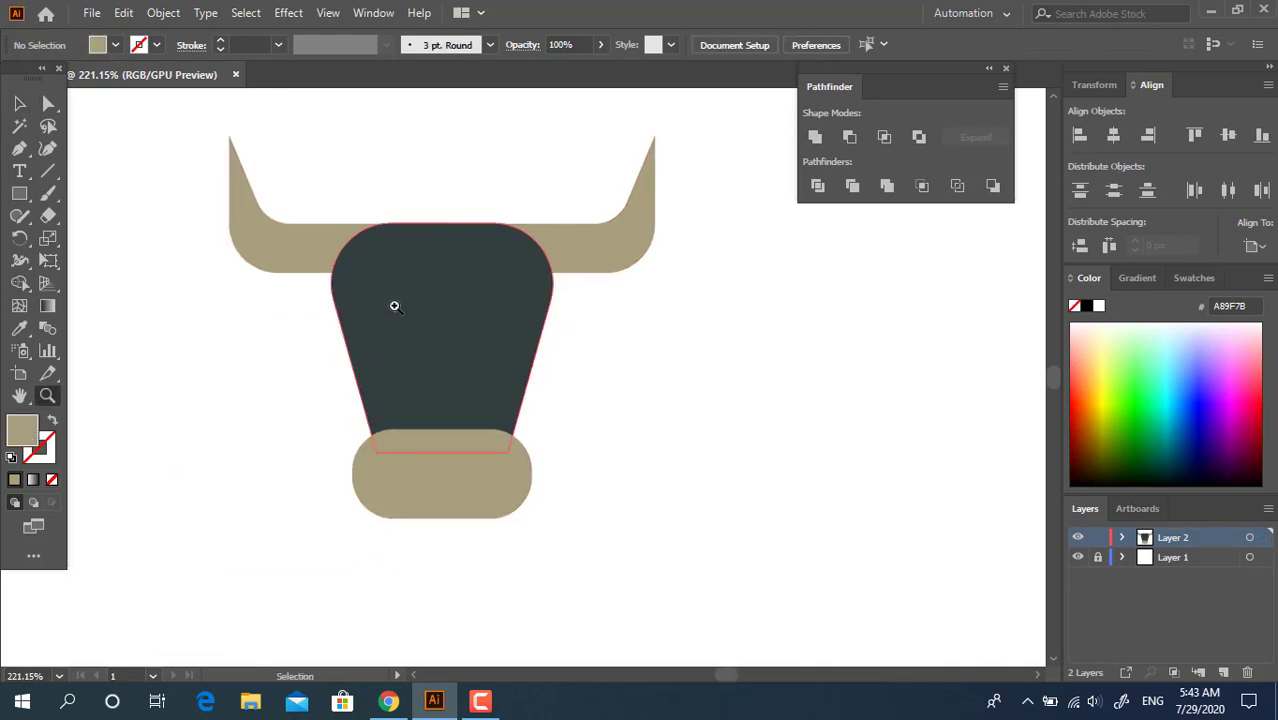
drag(394, 306, 418, 312)
key(space)
drag(570, 352, 579, 374)
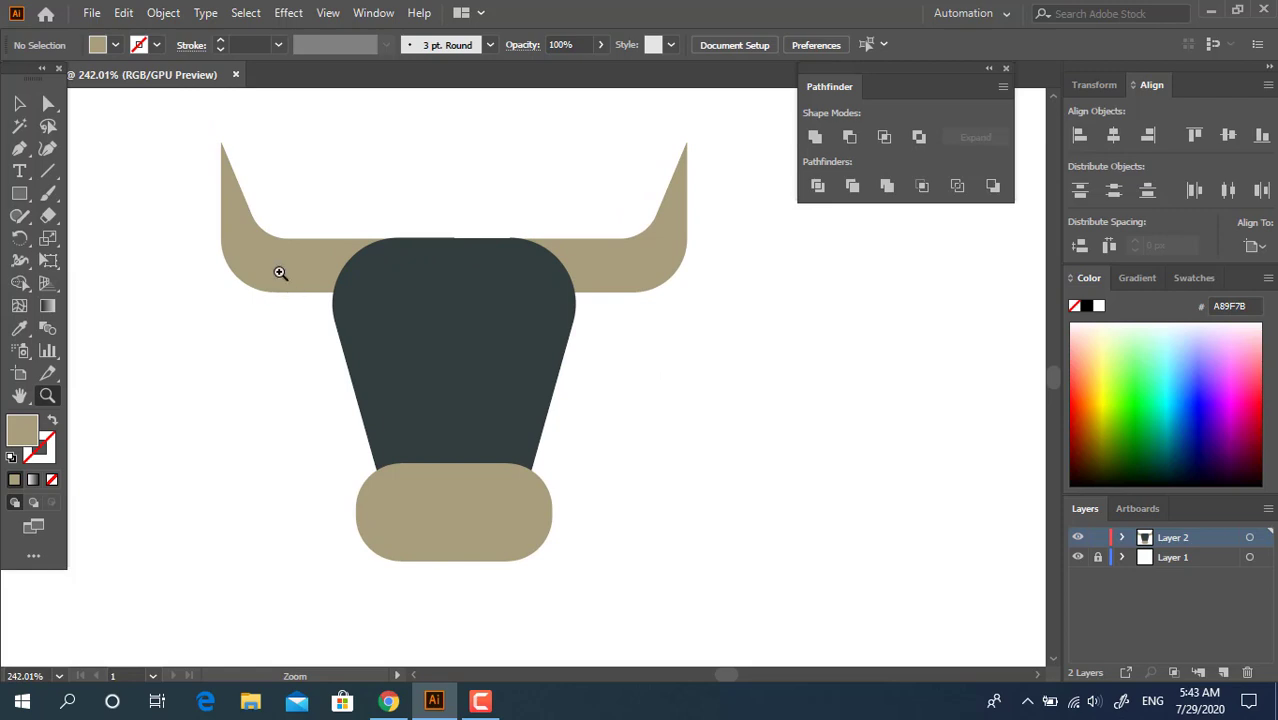
click(21, 102)
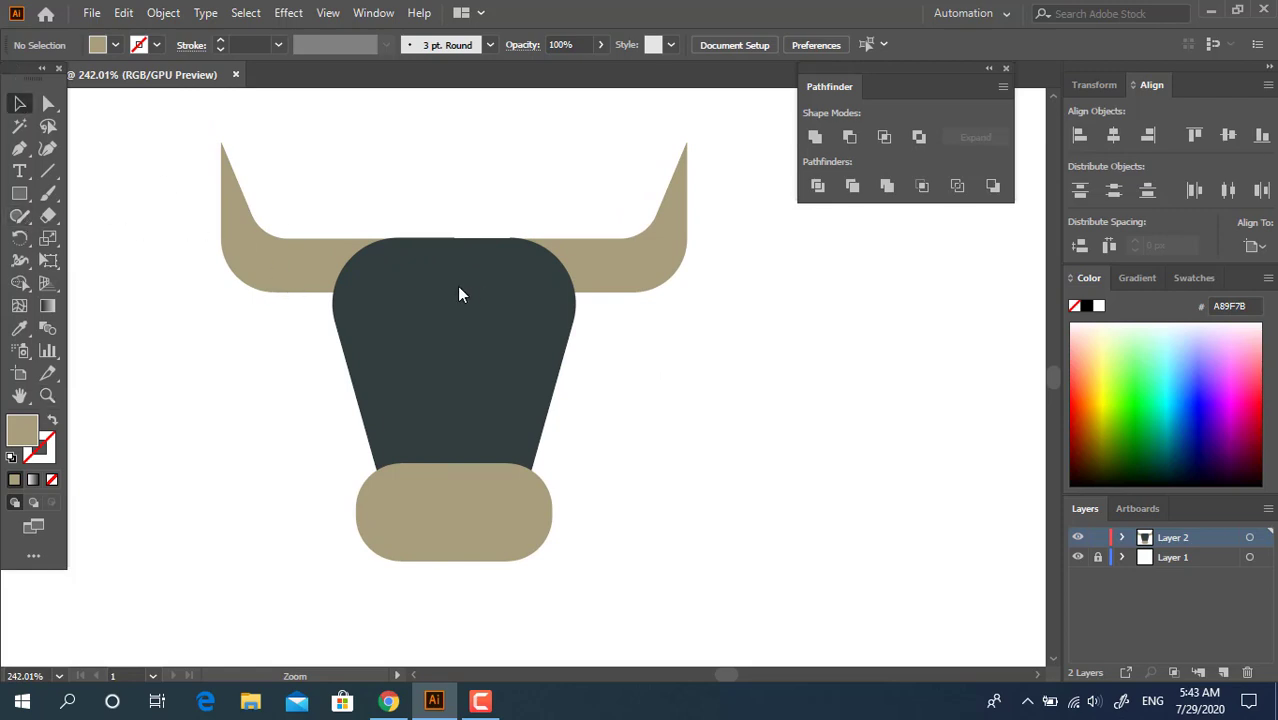
click(452, 312)
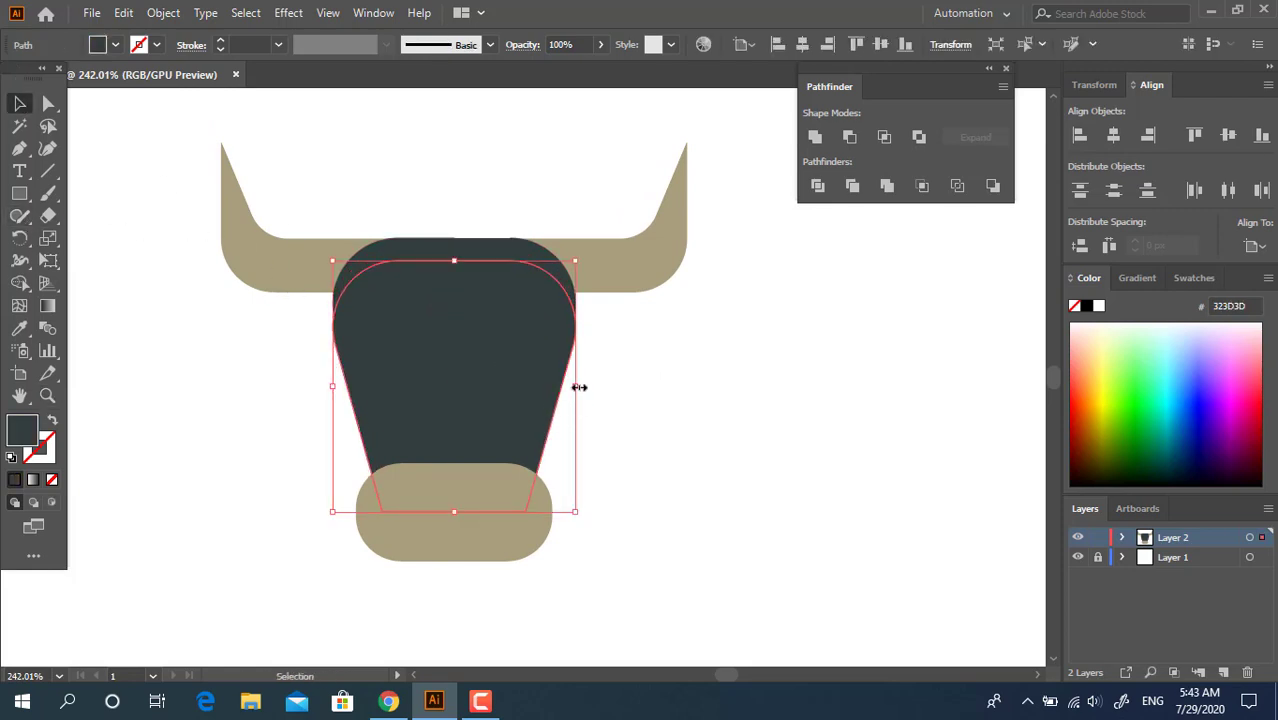
drag(579, 387, 560, 375)
Lighten the fill of the rear head shape to 3E4949
drag(454, 261, 455, 239)
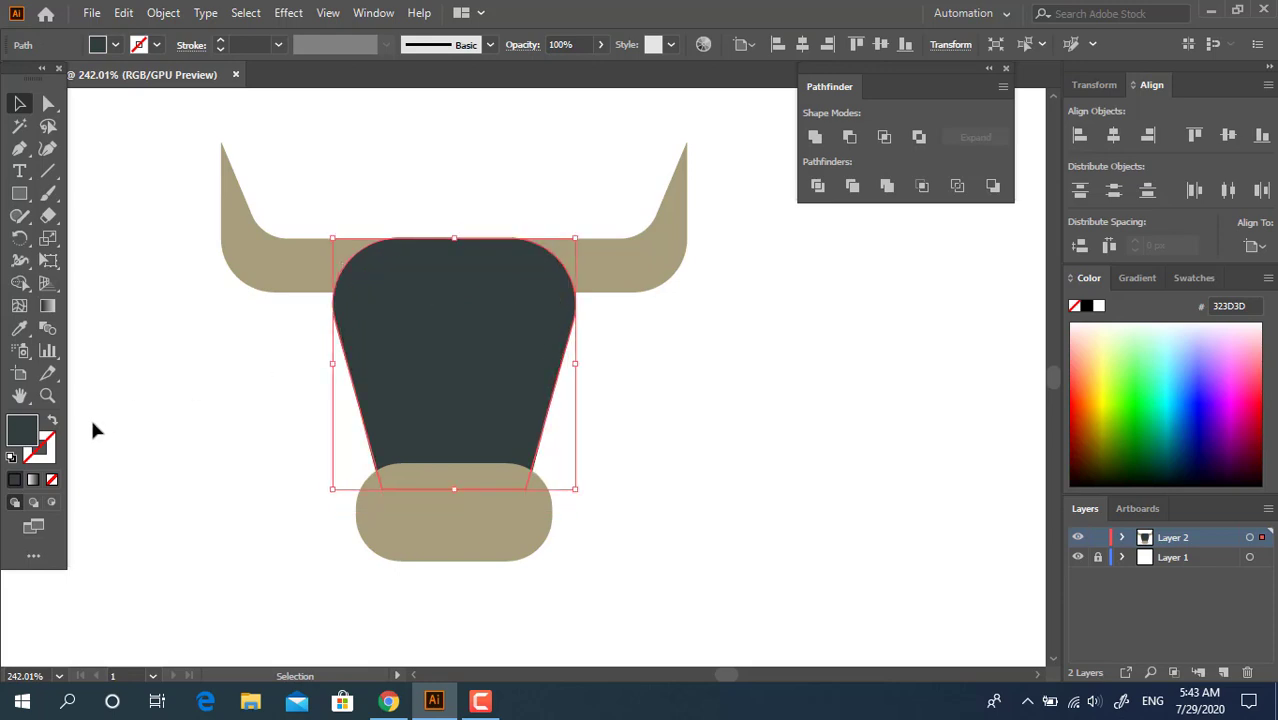
double_click(13, 432)
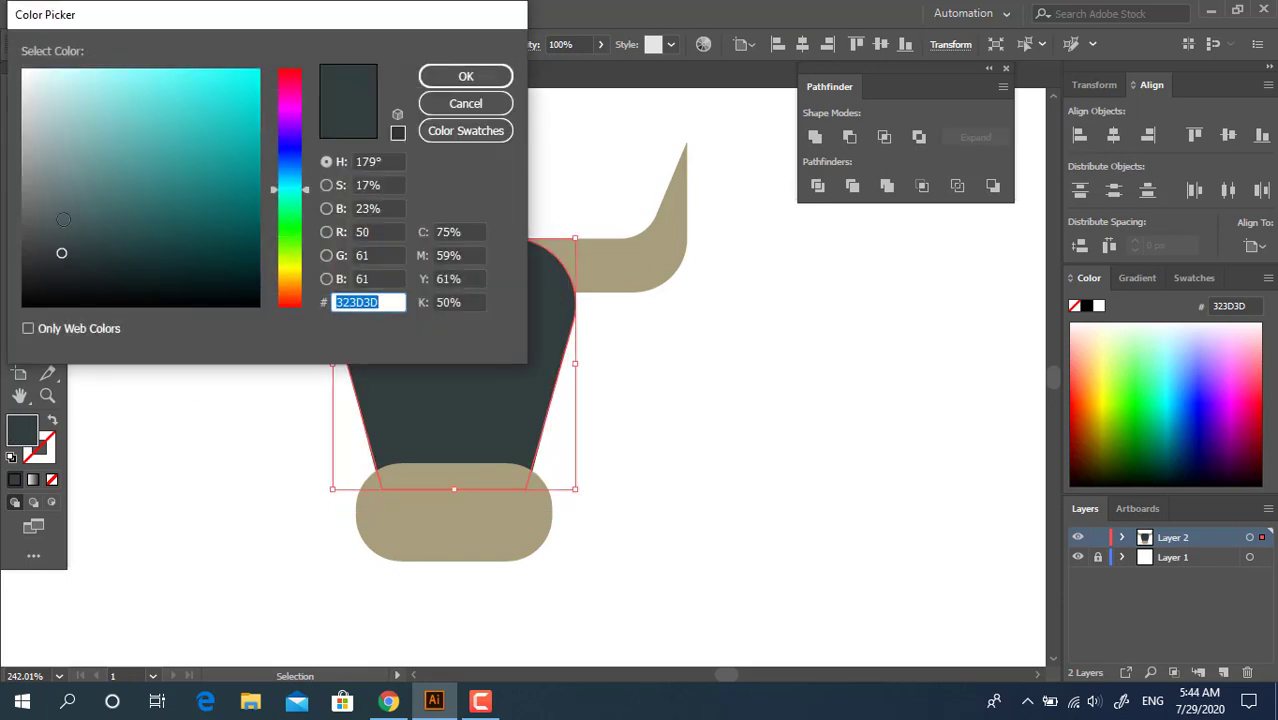
click(58, 238)
click(466, 77)
click(726, 443)
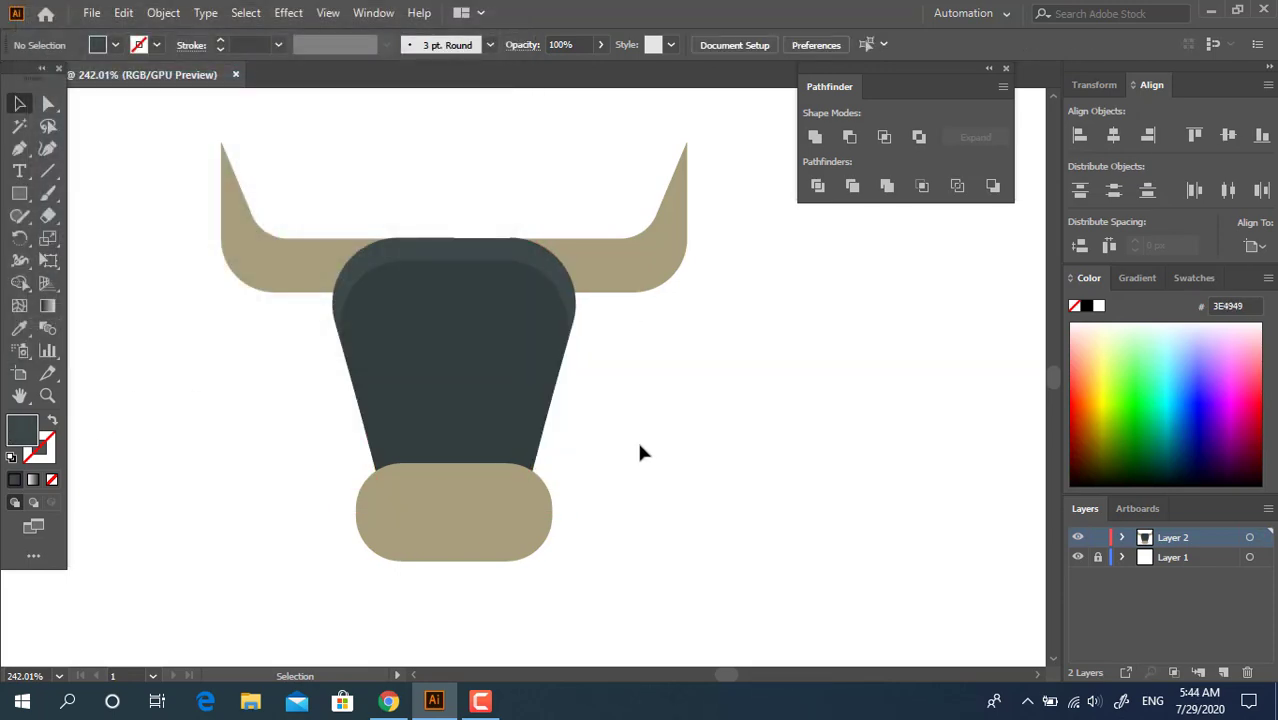
Fine-position the grouped horns against the upper edge of the head
click(561, 247)
key(z)
drag(483, 230, 808, 468)
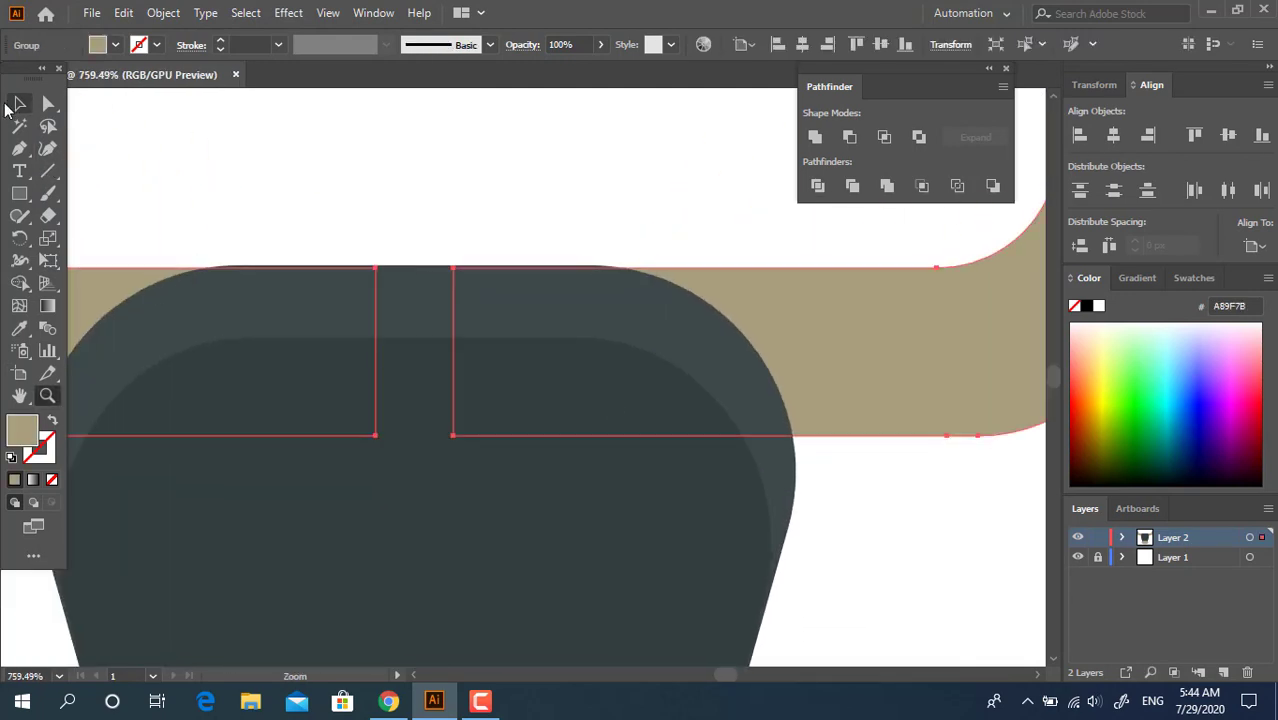
click(16, 106)
drag(829, 351, 829, 351)
key(z)
drag(763, 237, 454, 287)
key(space)
drag(625, 431, 447, 412)
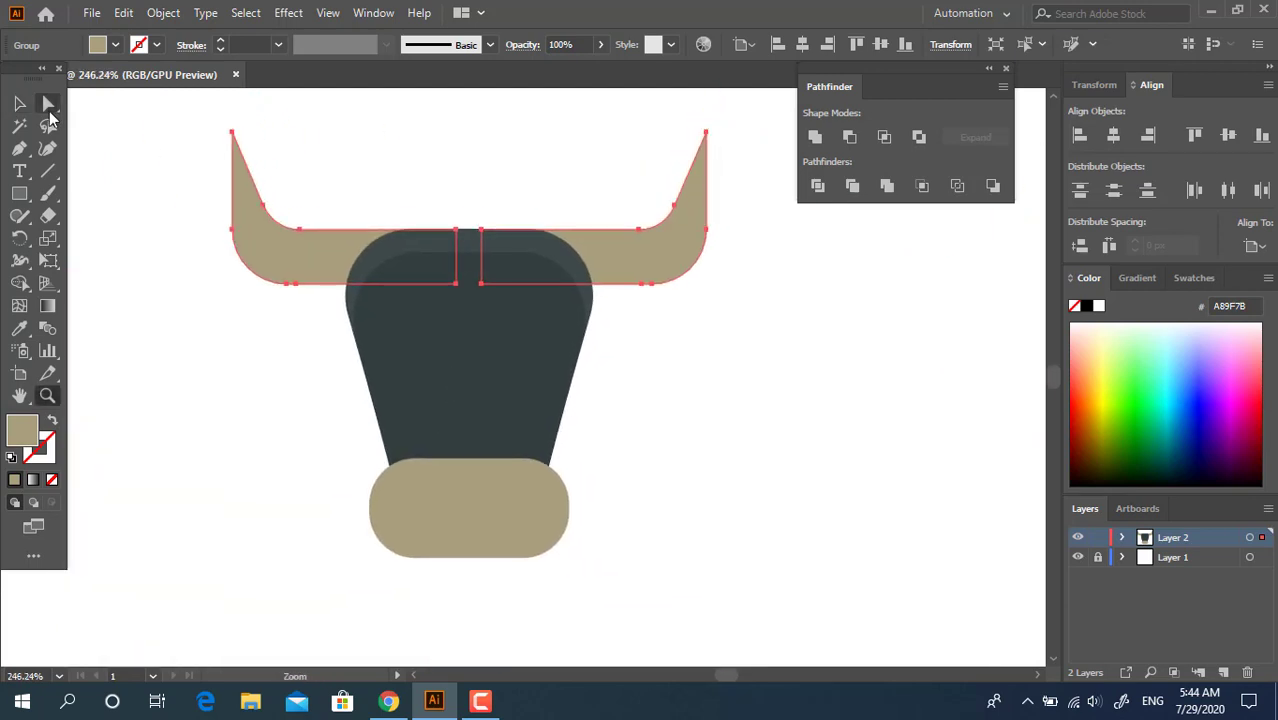
click(19, 103)
click(600, 470)
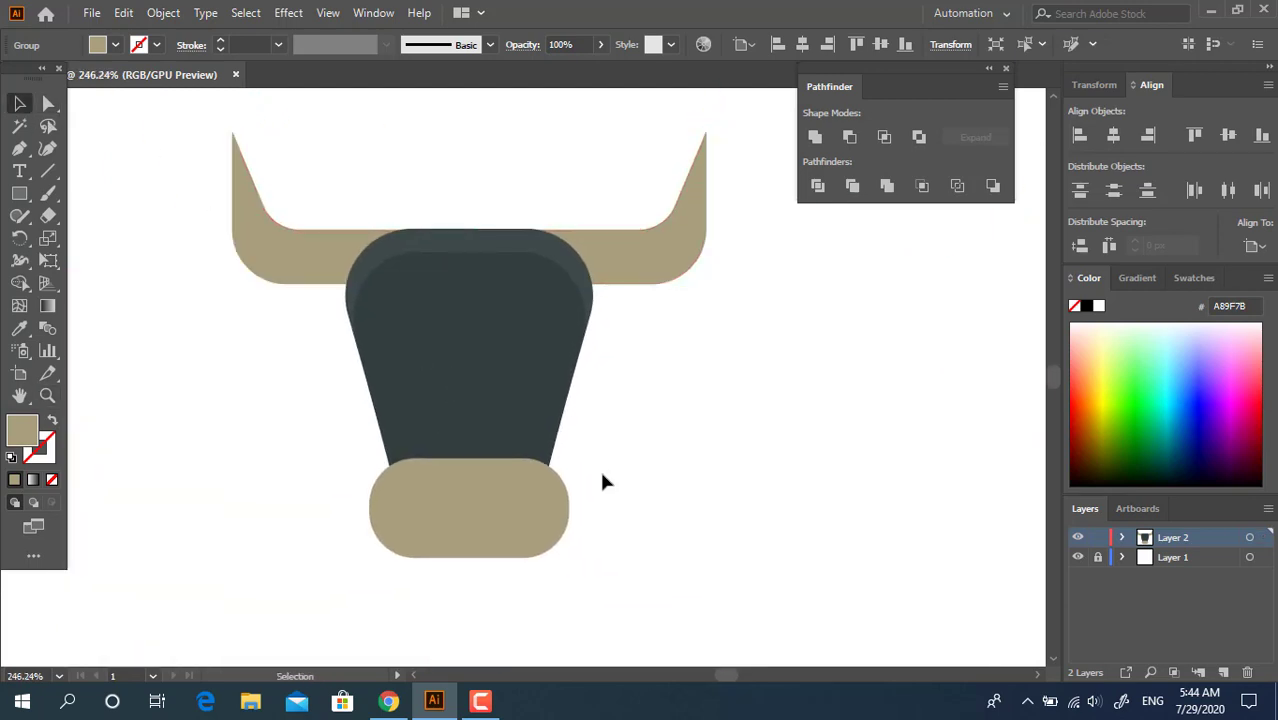
Draw a tall rectangle down the middle of the face and give it the rear head's 3E4949 fill
click(20, 194)
drag(437, 242, 502, 432)
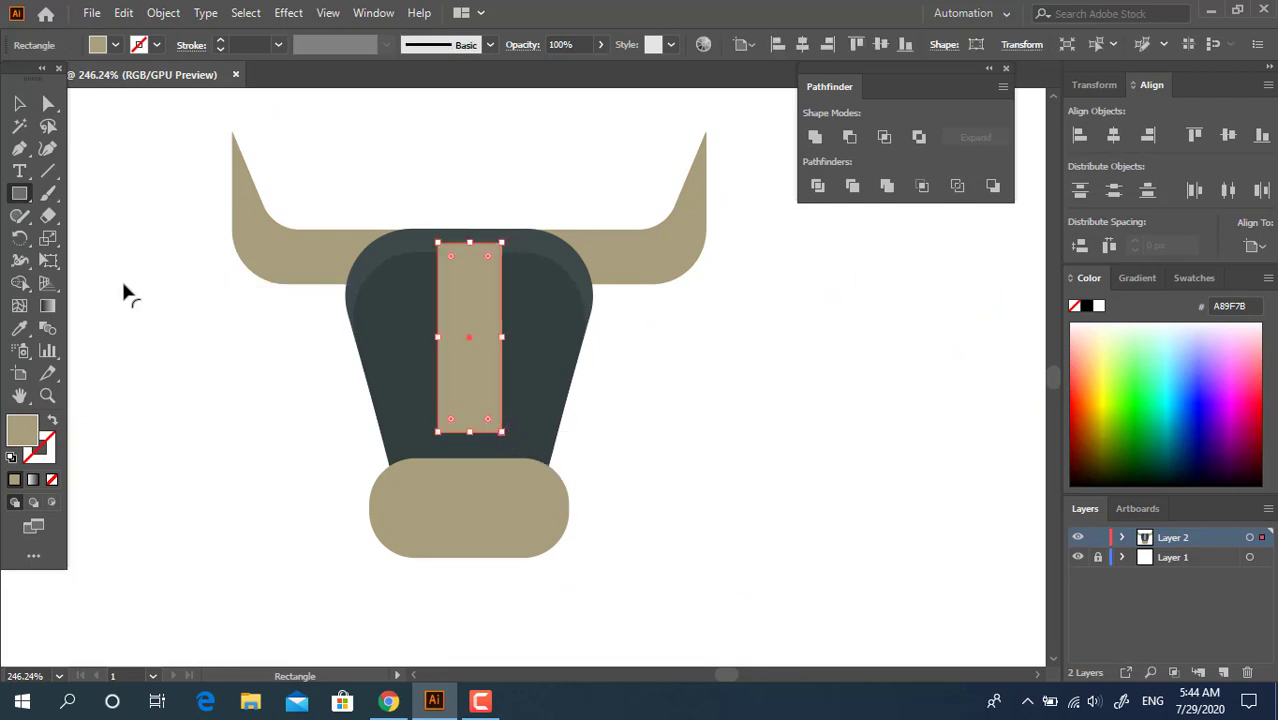
click(20, 331)
click(556, 244)
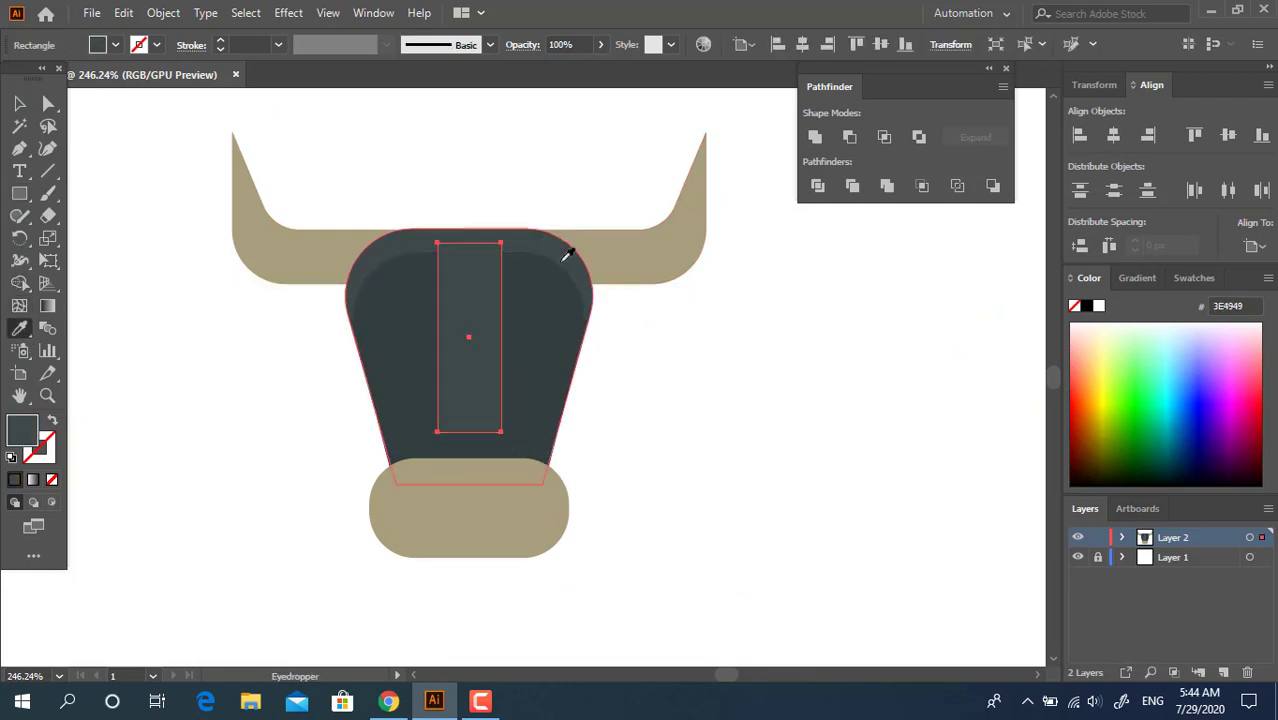
Narrow the rectangle from its right side and pull its upper-left corner outward to slant the left edge
click(19, 104)
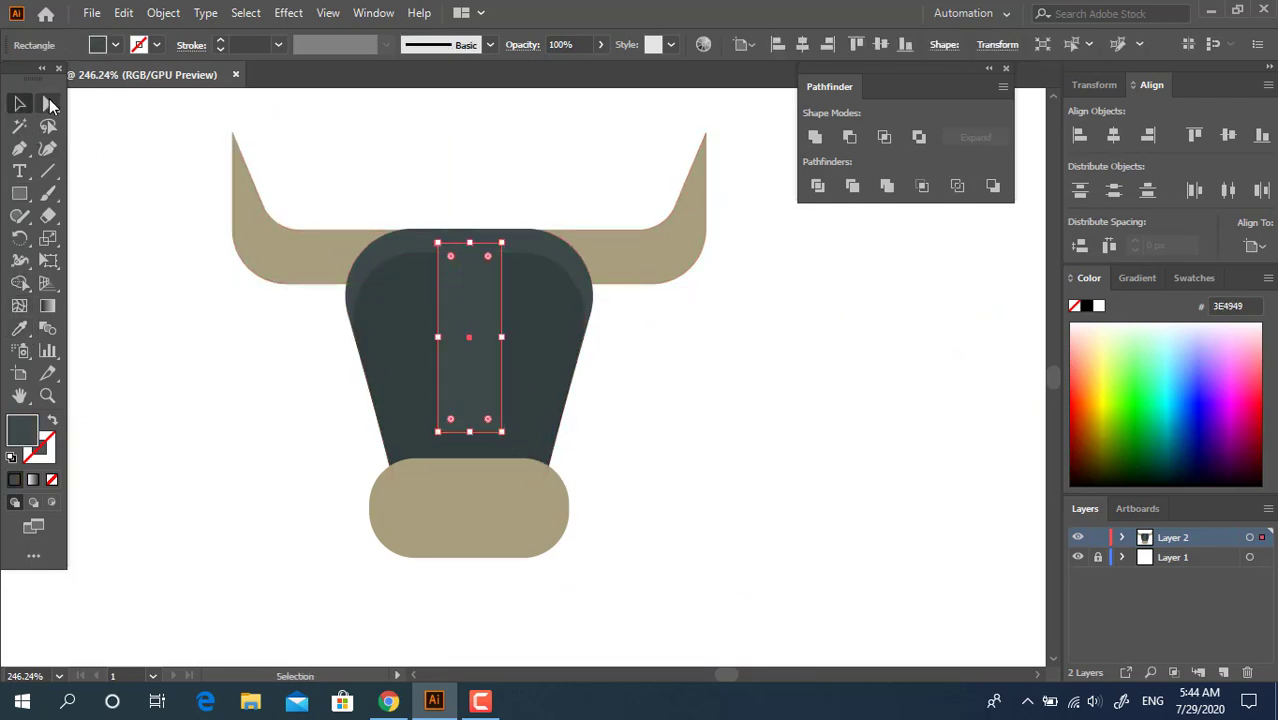
click(50, 105)
click(438, 243)
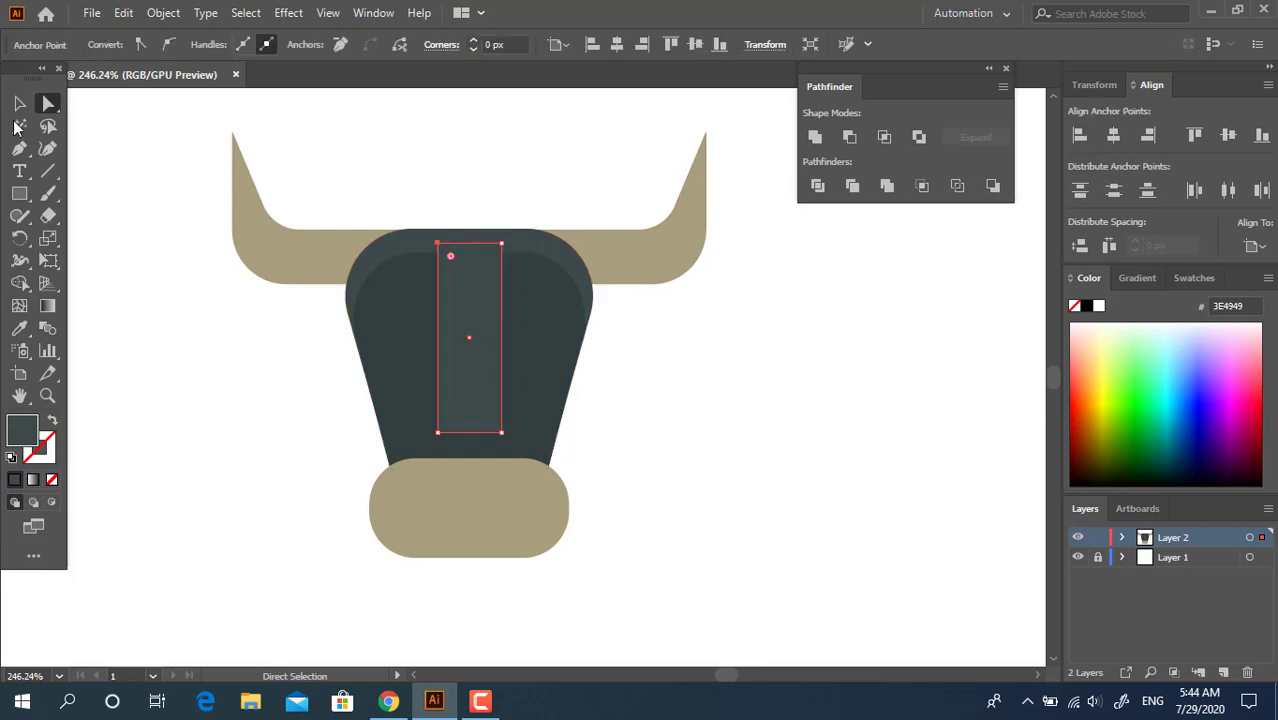
click(19, 104)
drag(505, 338, 475, 338)
click(47, 104)
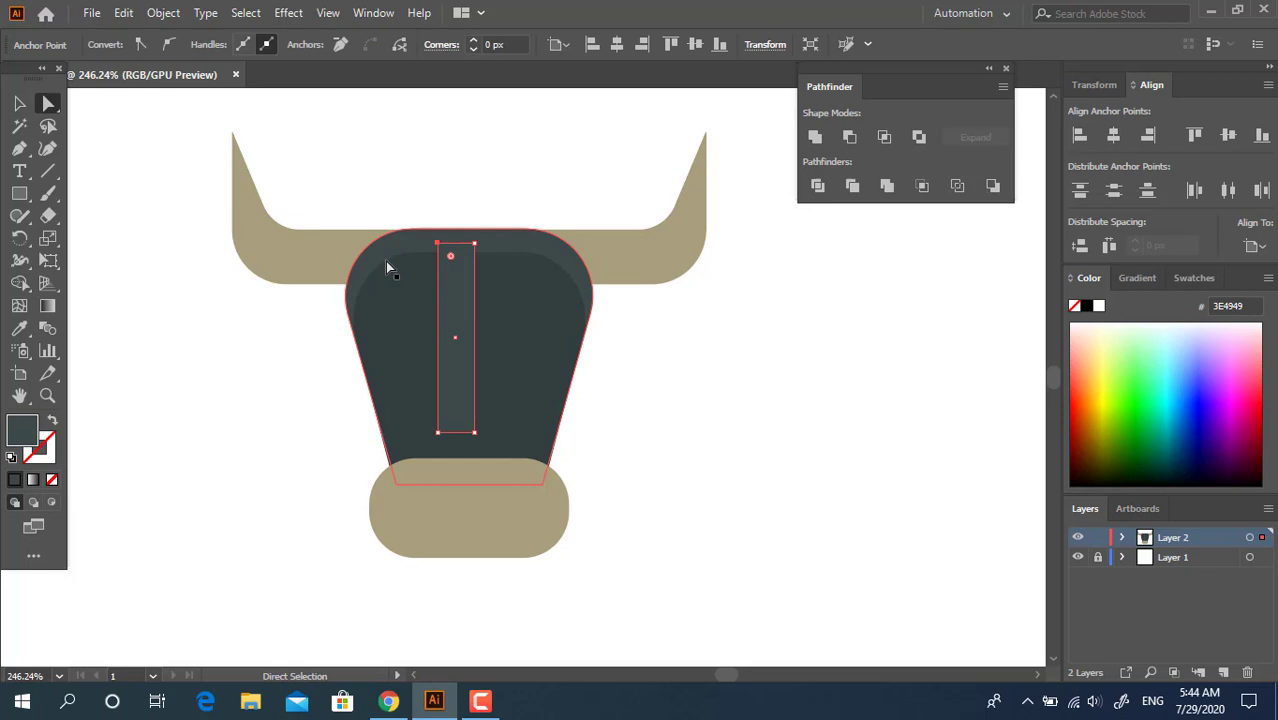
click(439, 244)
drag(439, 244, 415, 243)
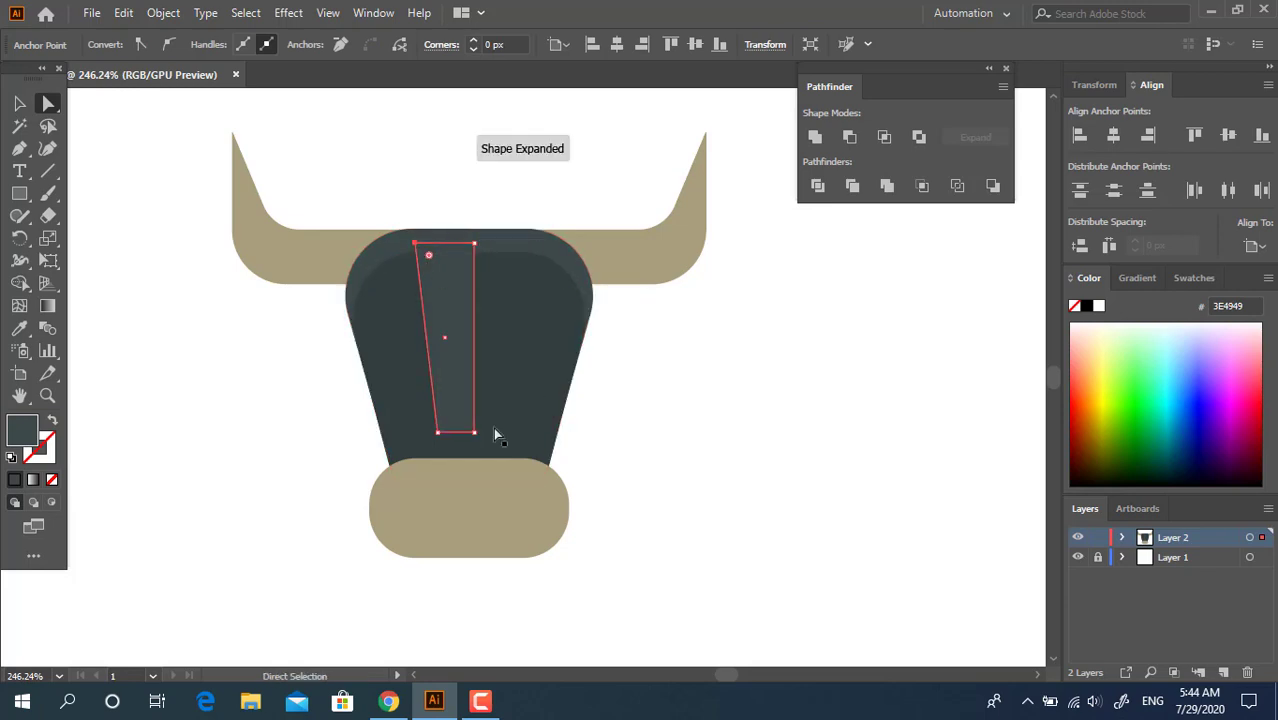
Duplicate the slanted shape beside itself, reflect the copy vertically, and unite both halves into one symmetrical trapezoid
key(v)
drag(456, 337, 515, 338)
right_click(535, 340)
mouse_move(645, 566)
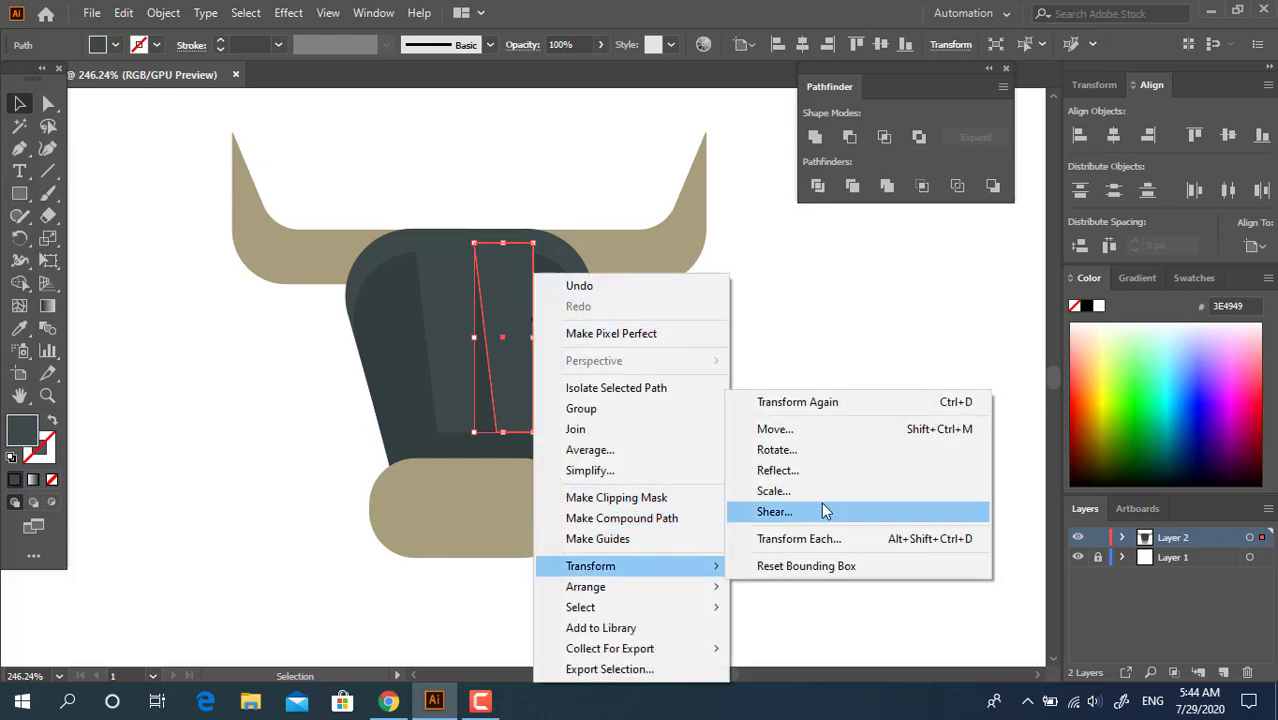
click(812, 469)
key(Return)
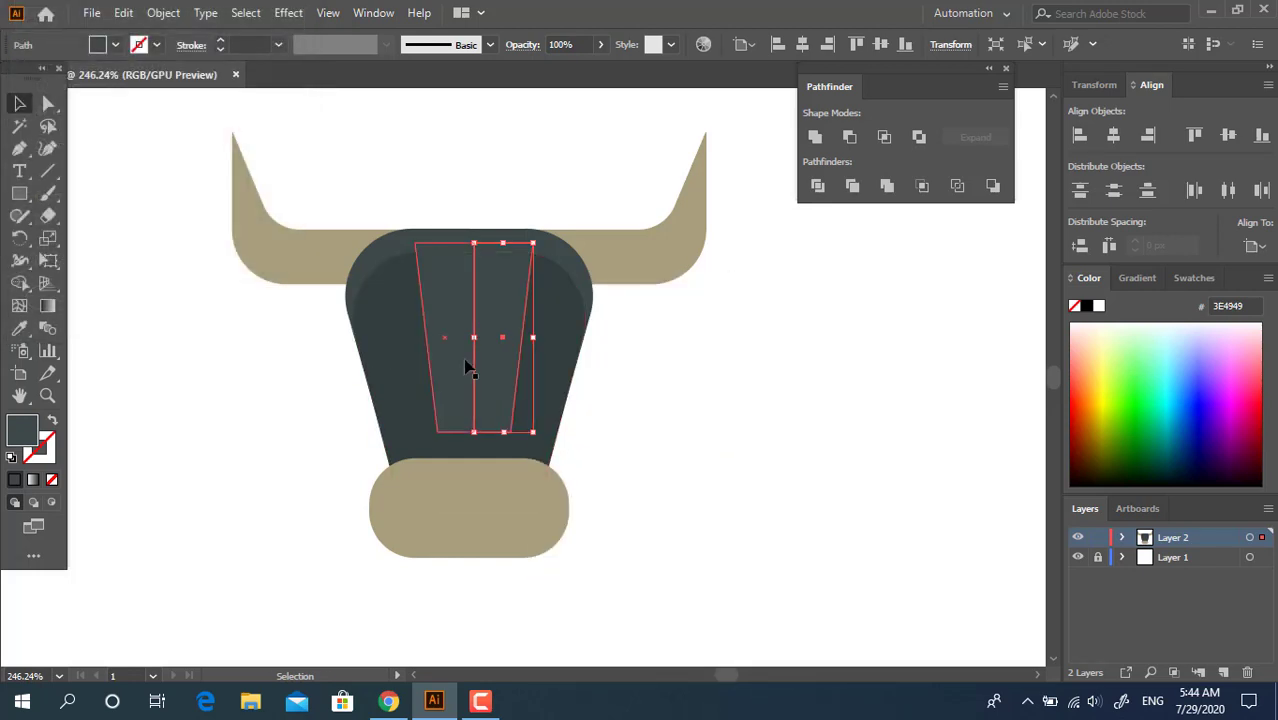
click(815, 137)
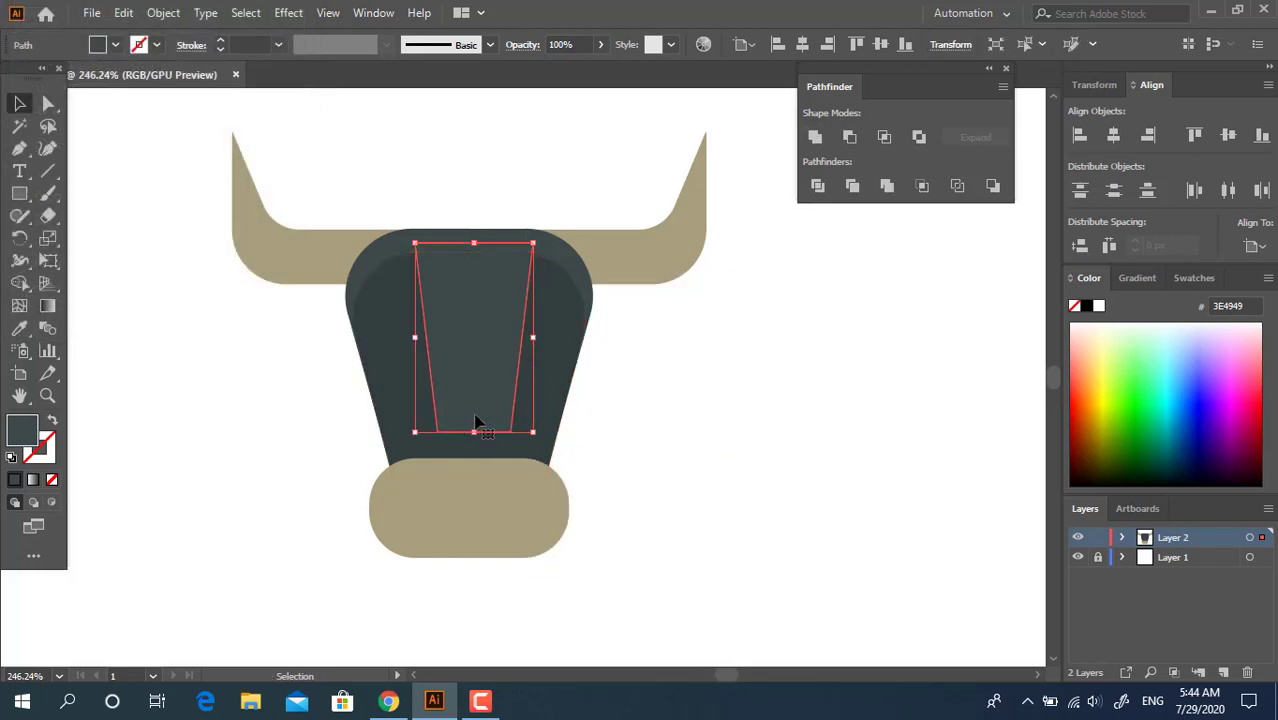
Shorten the trapezoid from below and fully round its two bottom corners
drag(474, 432, 474, 357)
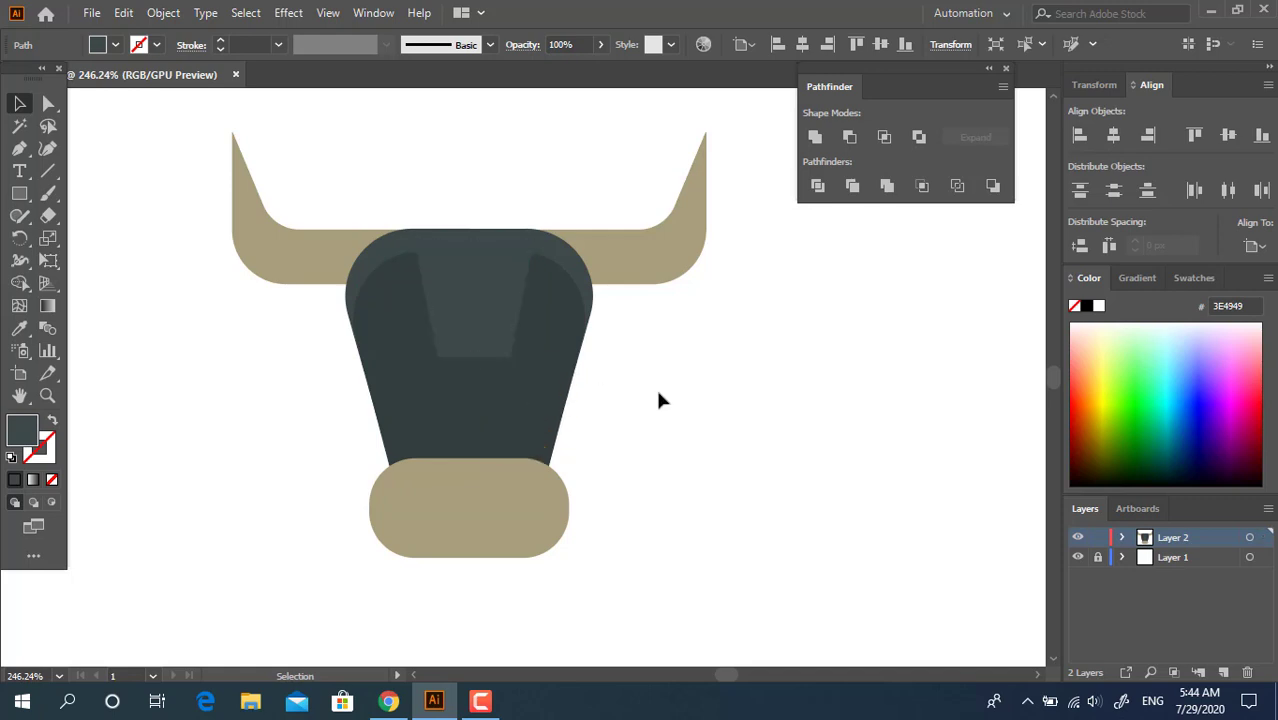
click(655, 386)
click(499, 337)
click(48, 103)
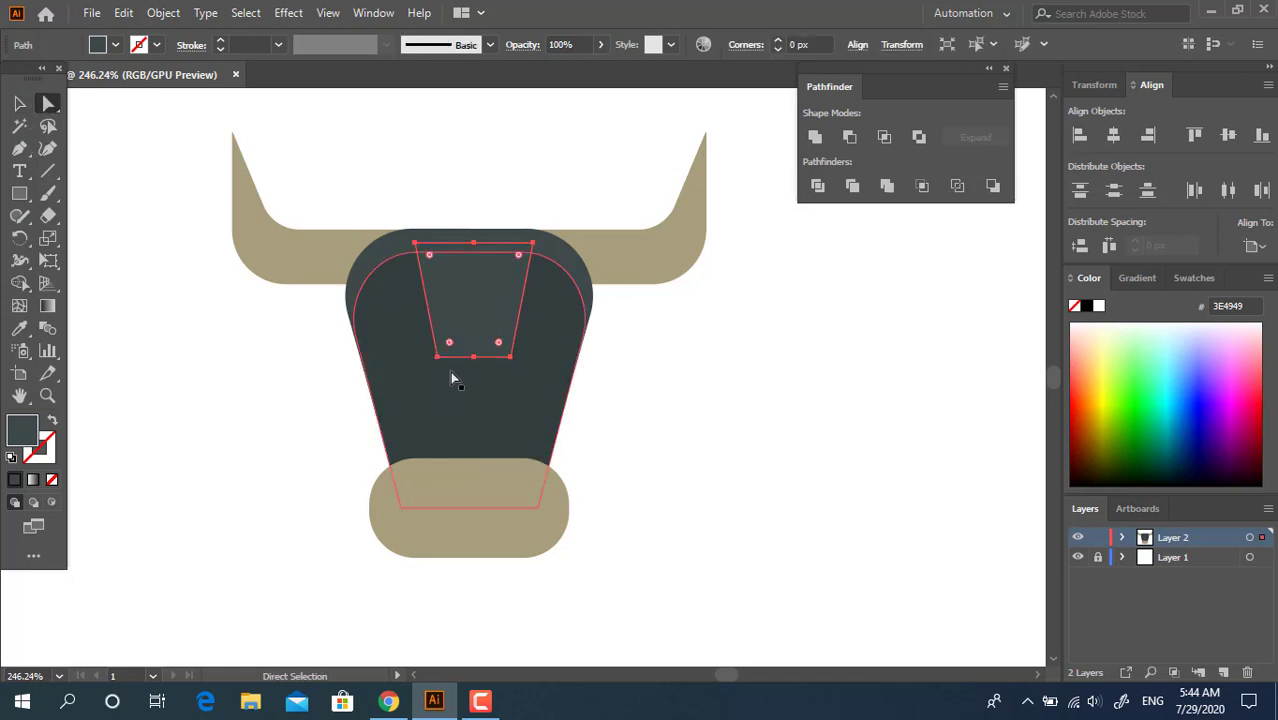
click(437, 357)
shift+click(511, 357)
drag(499, 343, 474, 237)
click(20, 103)
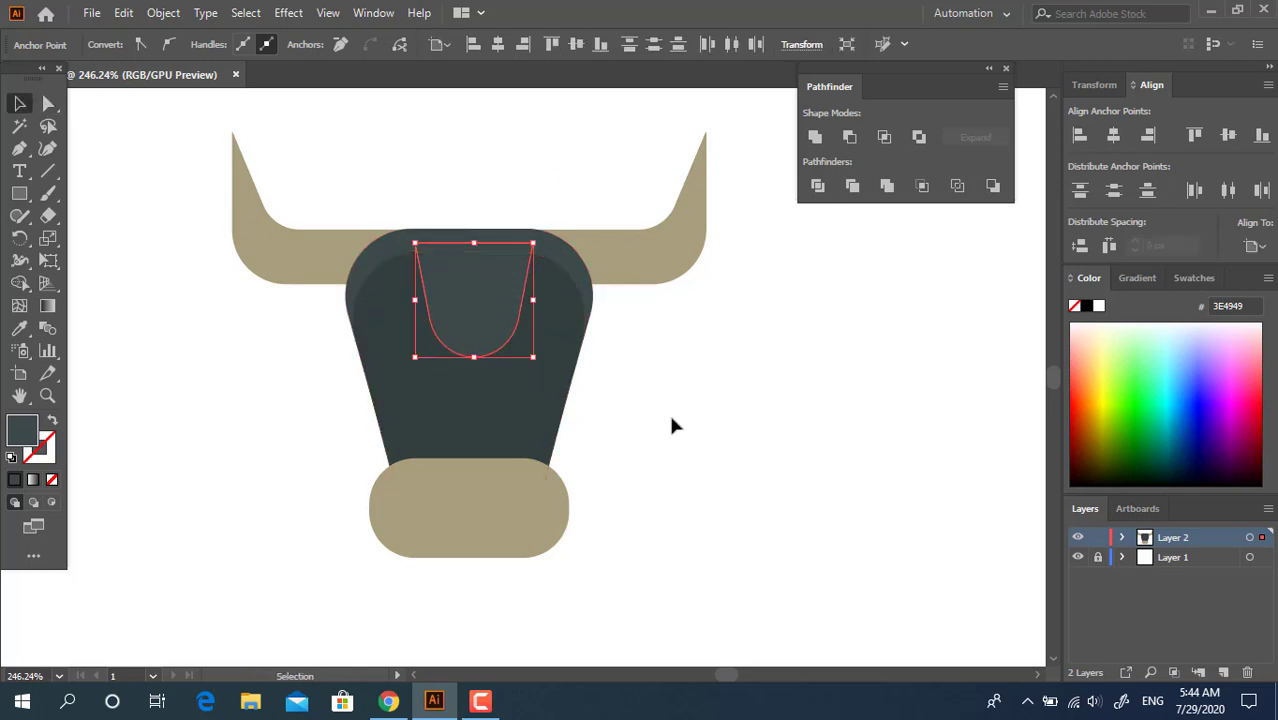
Centre the forehead patch horizontally with the other parts and narrow it evenly from both sides
drag(642, 528, 157, 130)
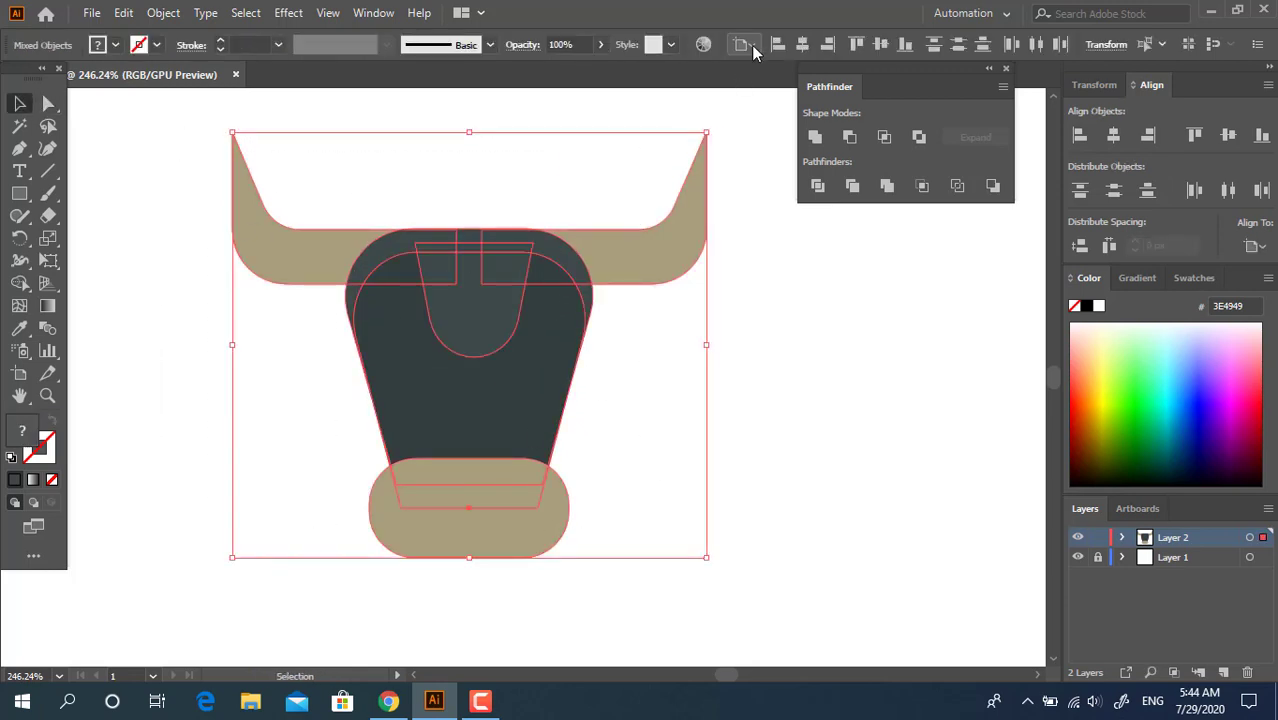
click(715, 400)
click(487, 308)
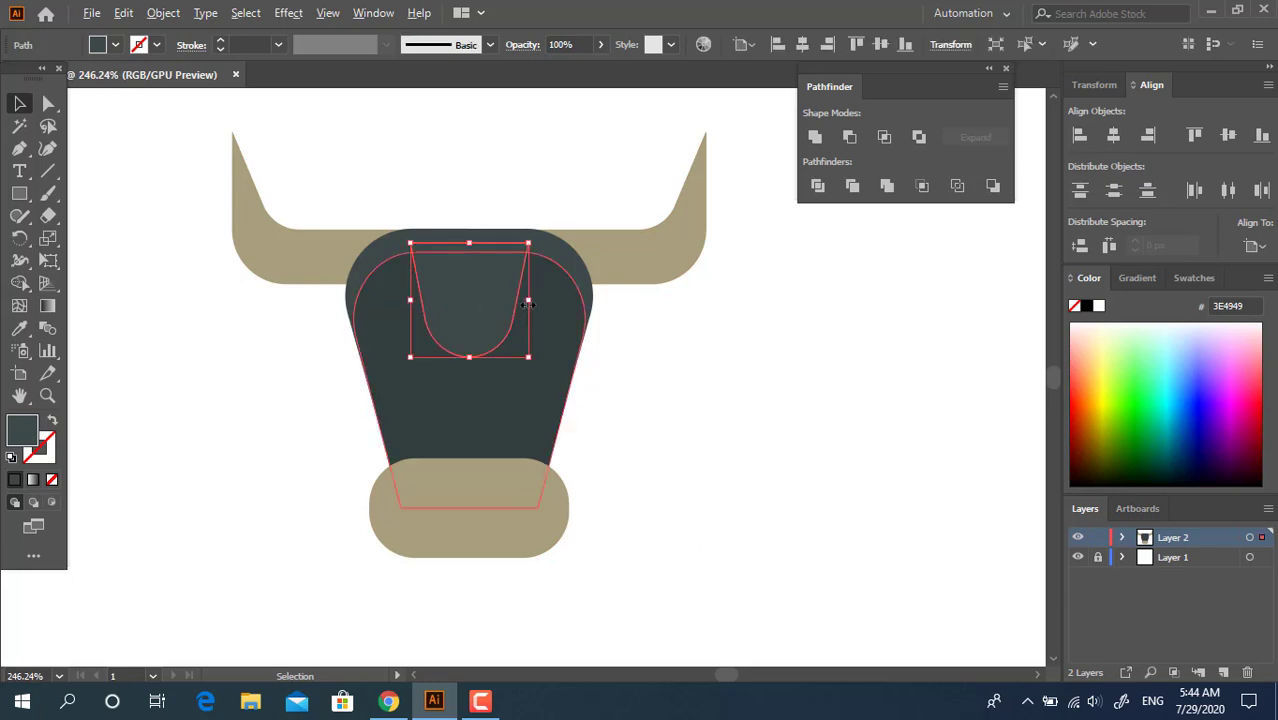
drag(528, 300, 512, 297)
click(670, 408)
Shorten the forehead patch from below and realign all the bull's parts to their horizontal centre
click(474, 344)
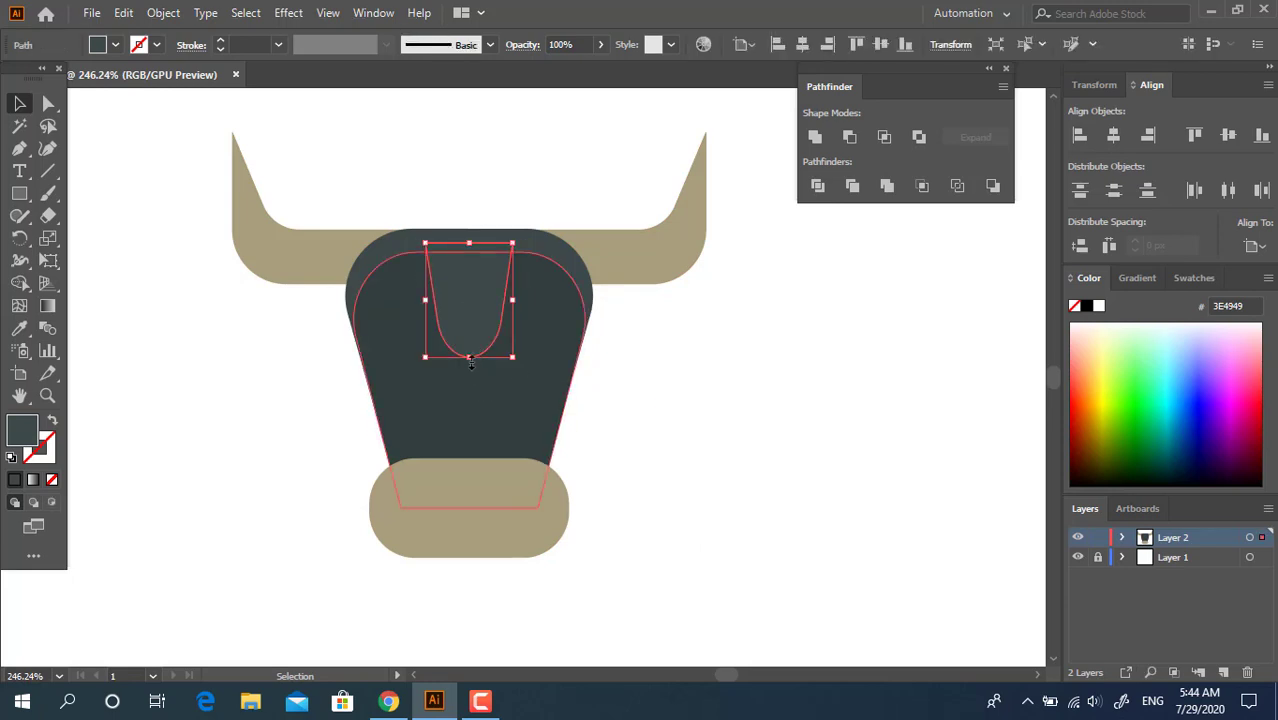
drag(469, 356, 470, 317)
click(645, 367)
key(ctrl+a)
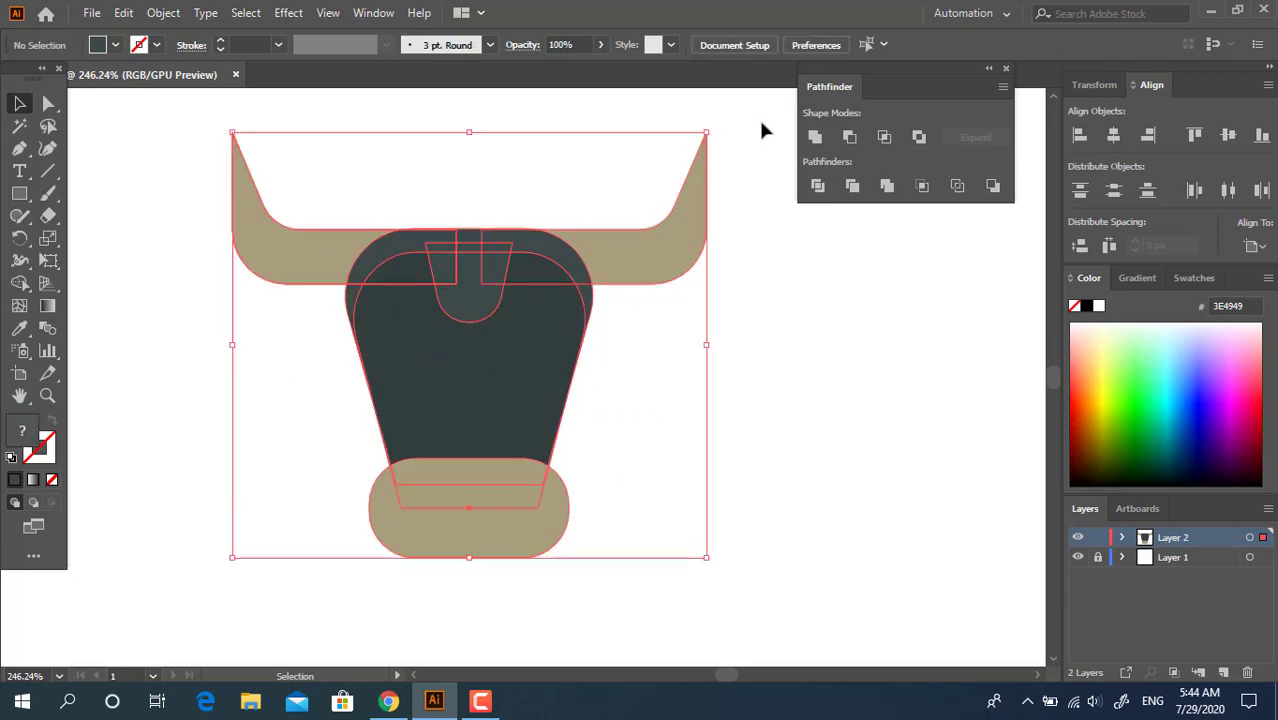
click(661, 432)
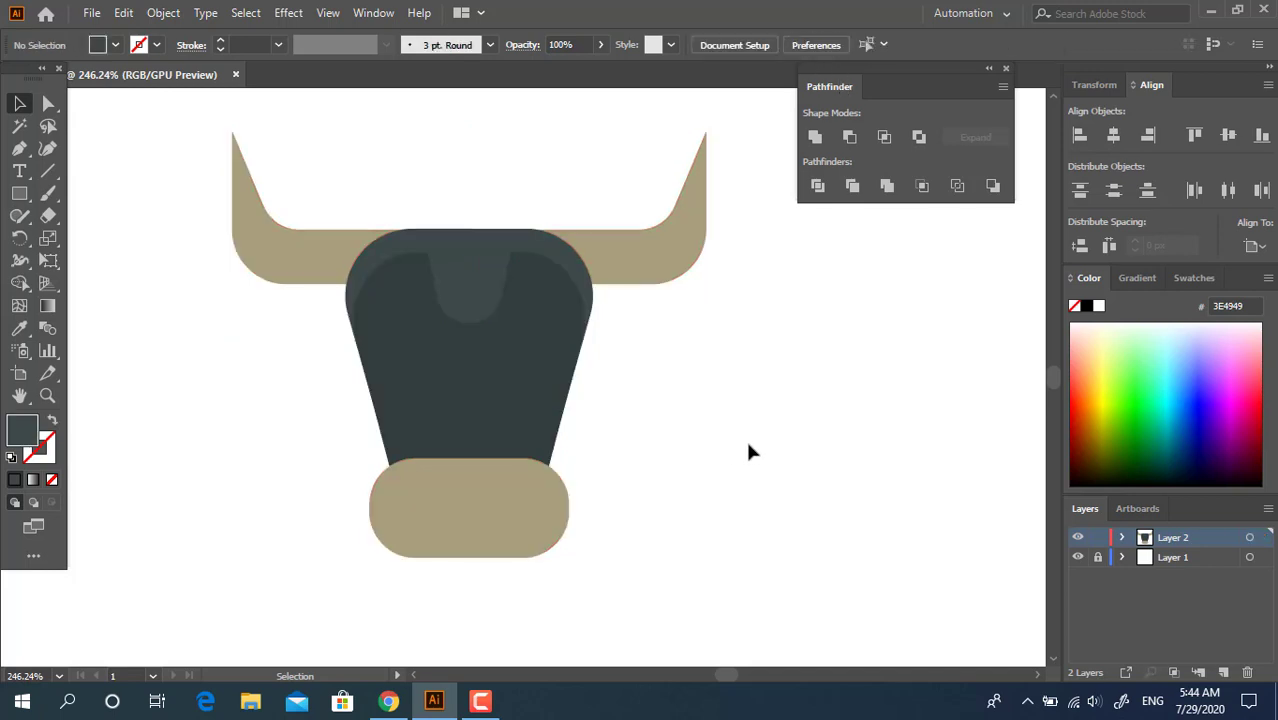
Divide the front face shape with the forehead patch and delete the patch pieces to cut a notch
click(550, 358)
shift+click(481, 296)
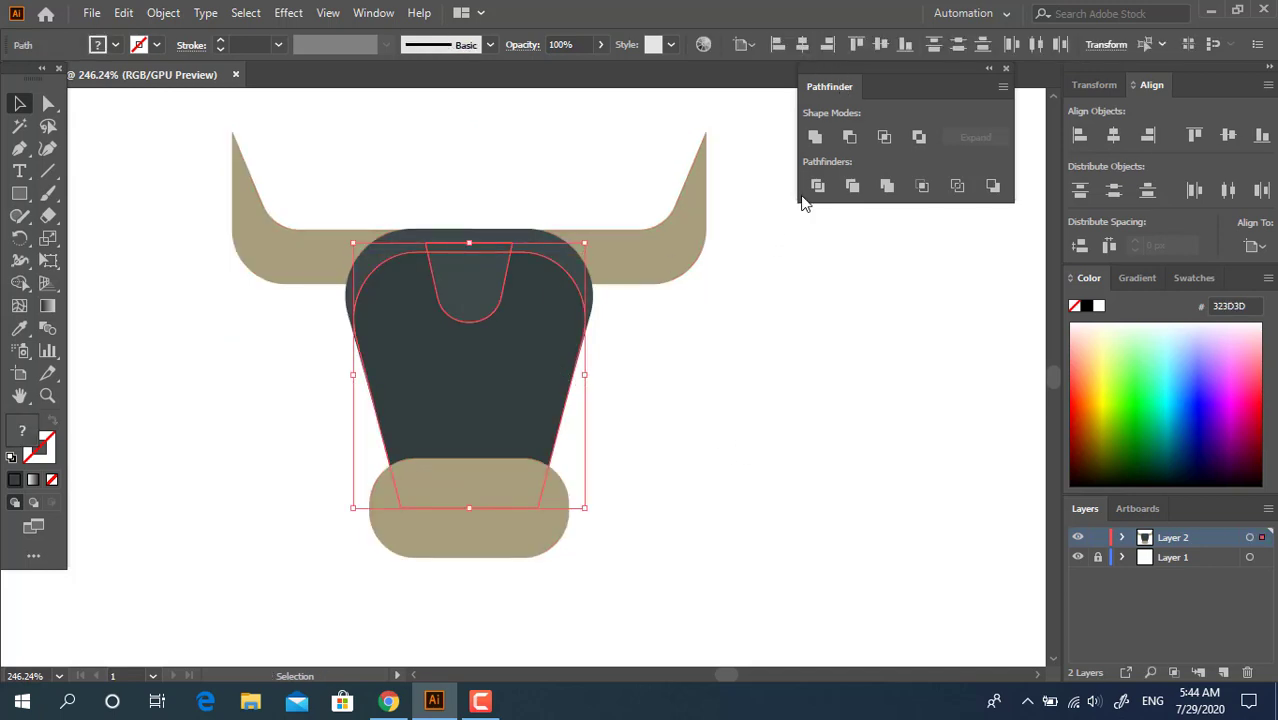
key(ctrl+g)
double_click(468, 294)
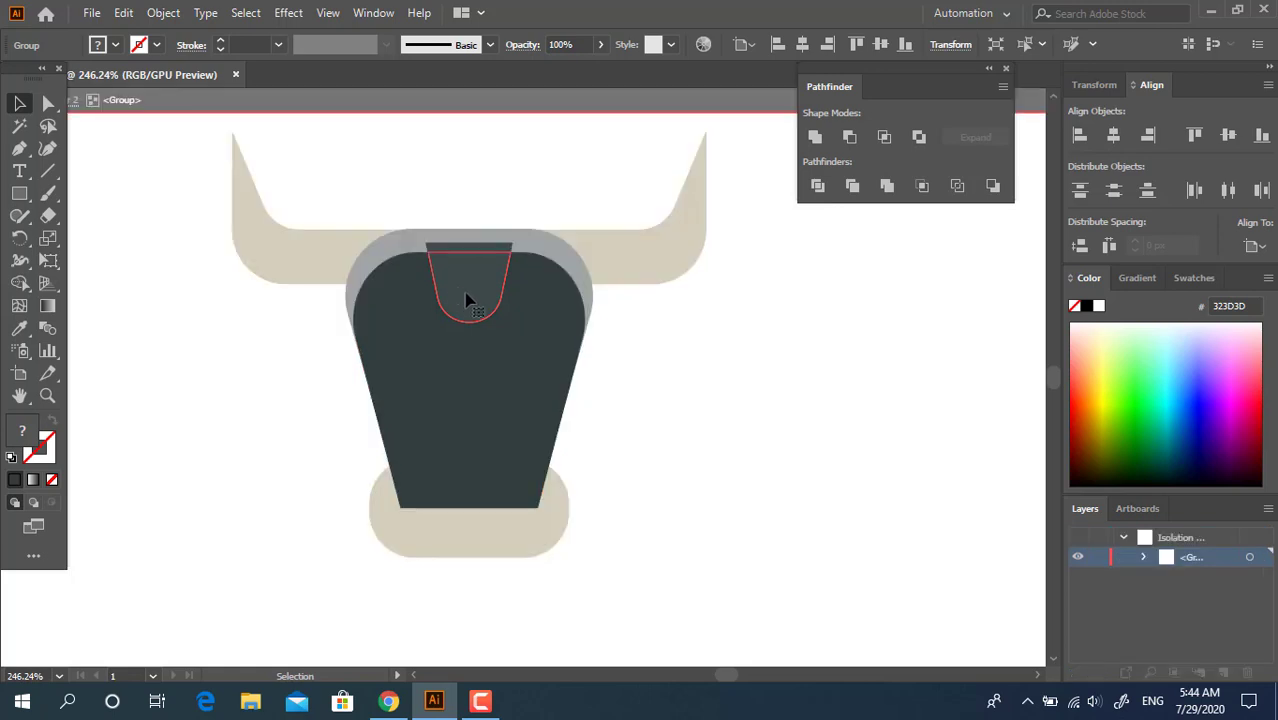
click(465, 251)
shift+click(496, 251)
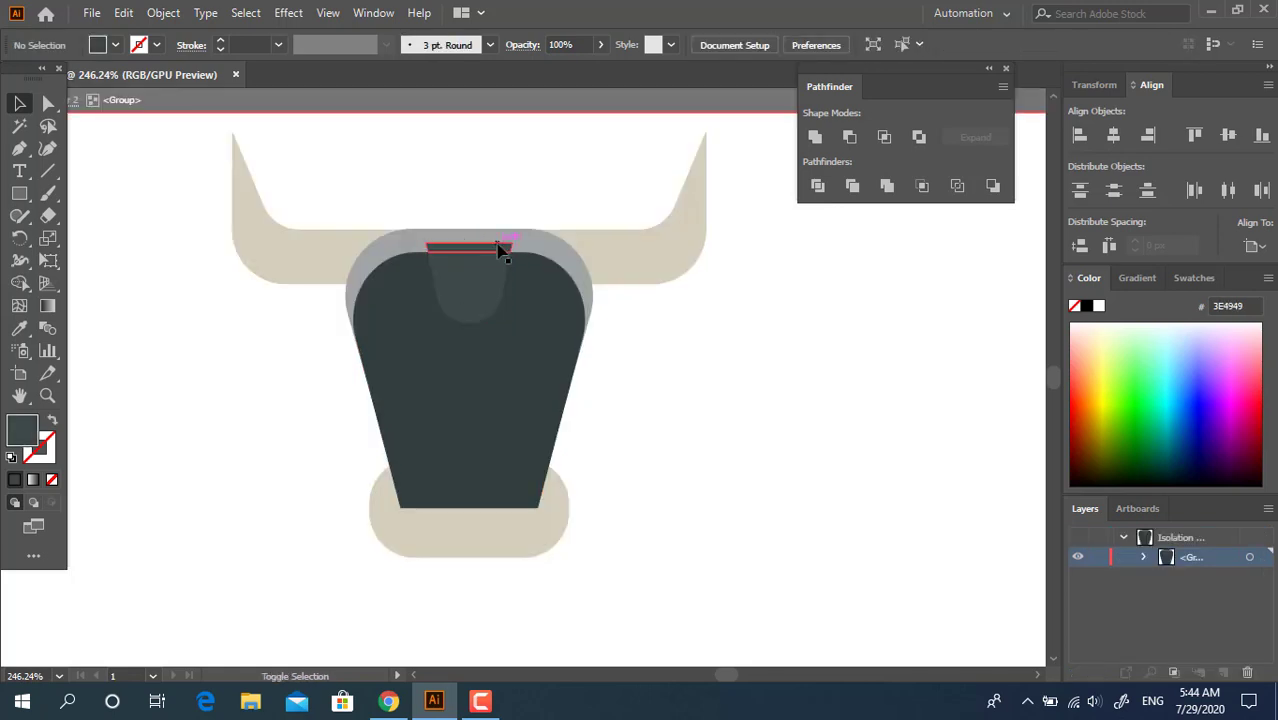
shift+click(500, 247)
shift+click(486, 283)
key(Delete)
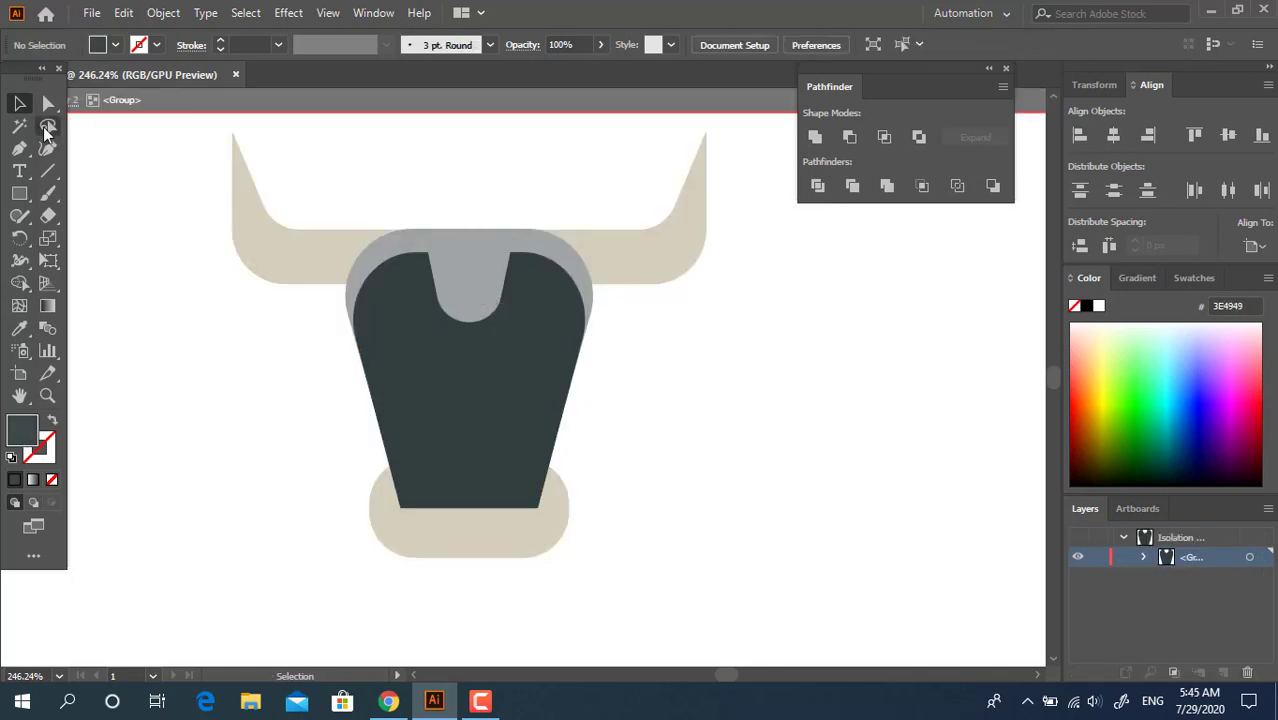
Round the two upper corners of the forehead notch to 4.42 px
key(a)
click(458, 280)
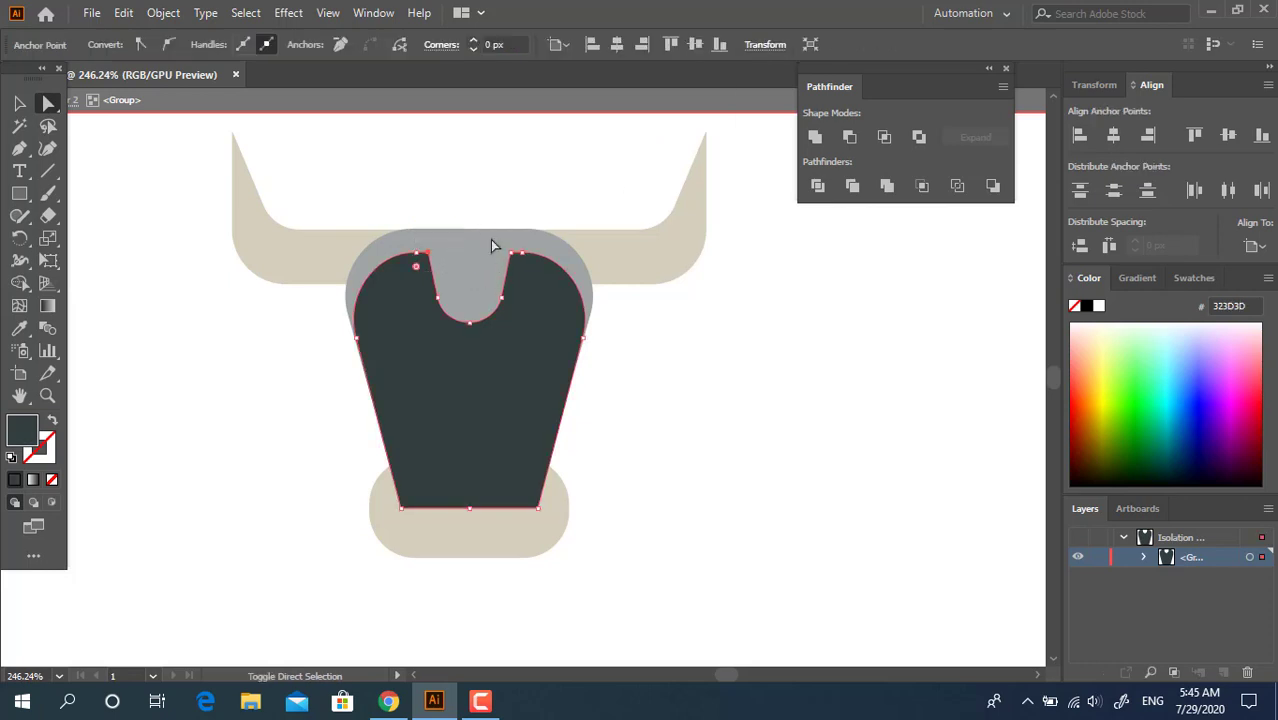
double_click(685, 445)
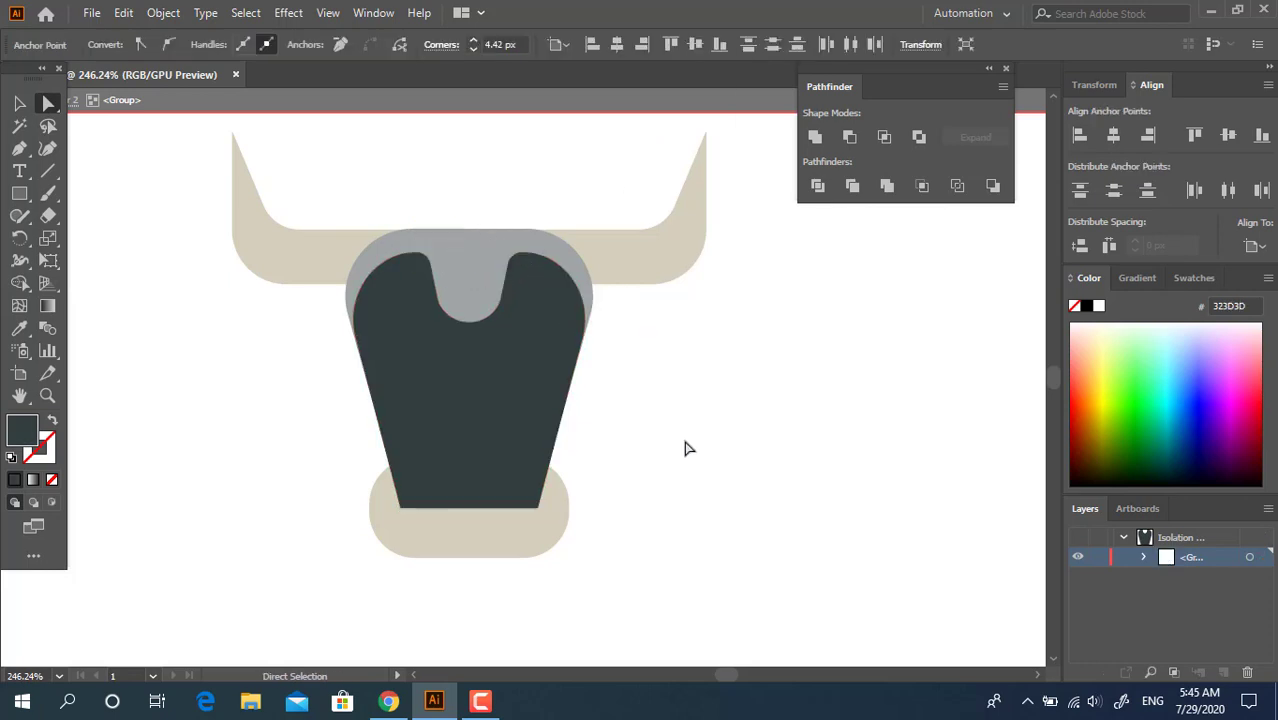
Leave the isolated group and bring the tan muzzle in front of the dark face
click(17, 104)
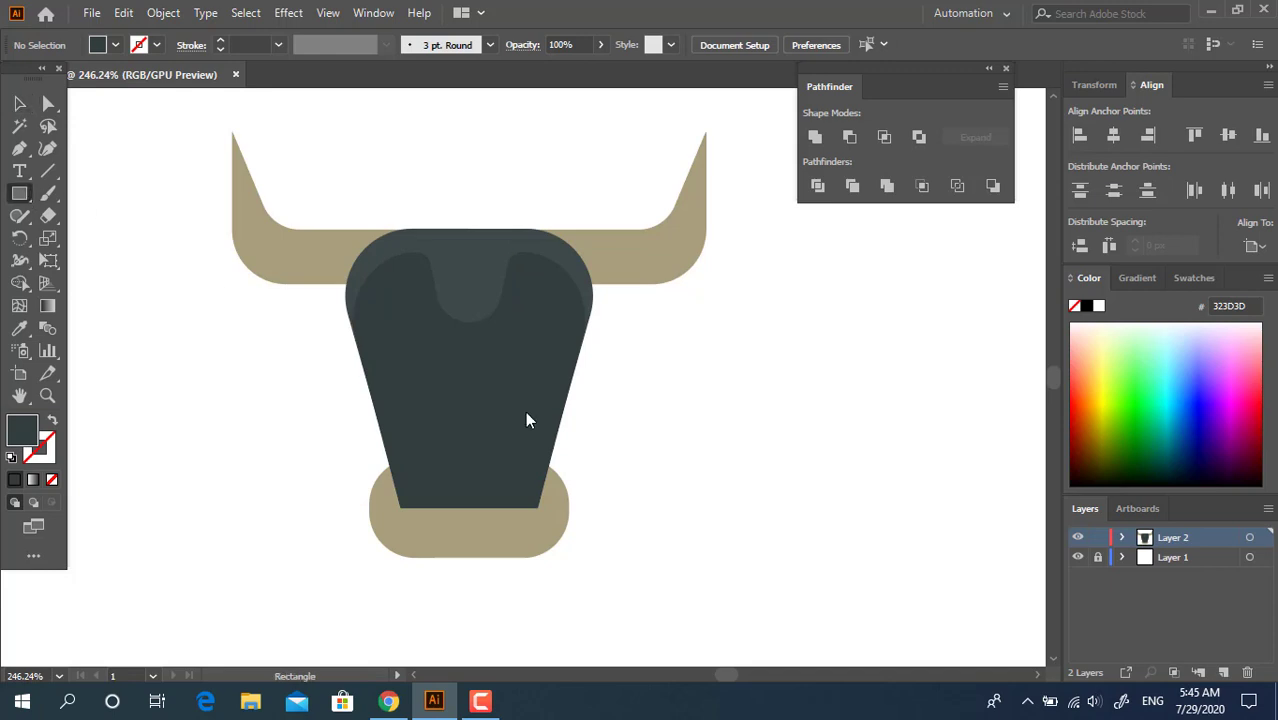
click(19, 105)
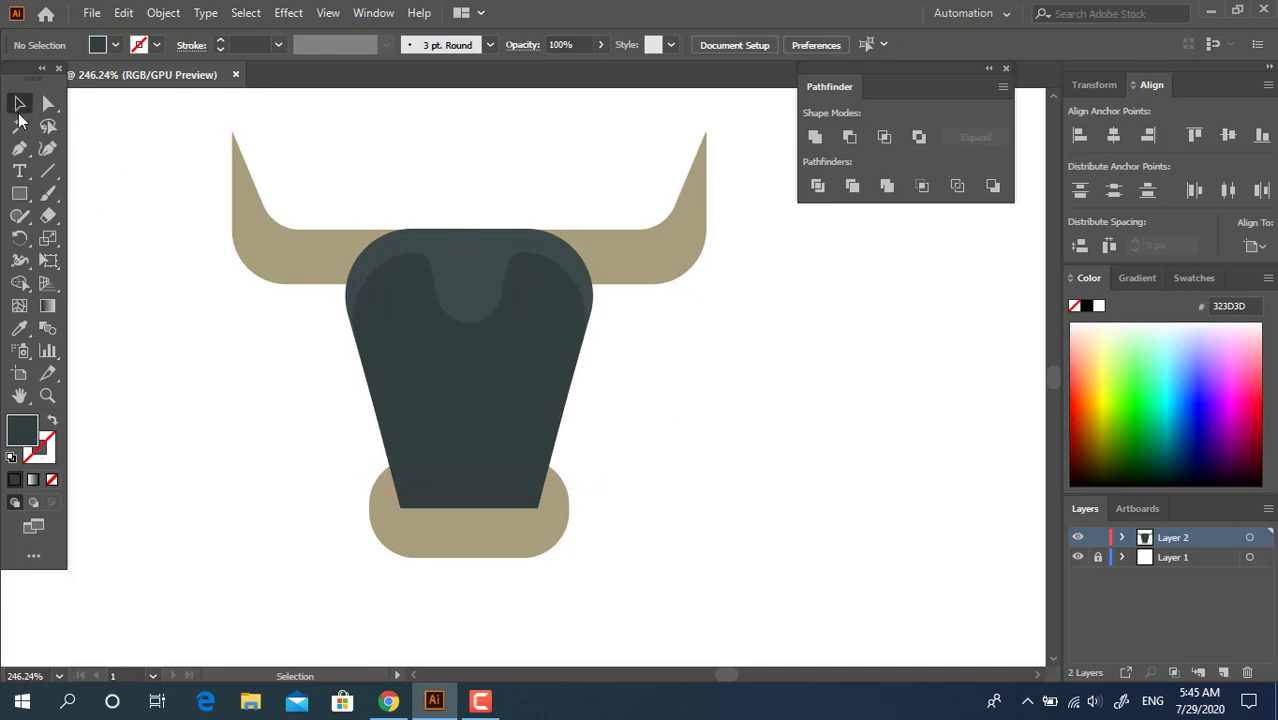
click(566, 506)
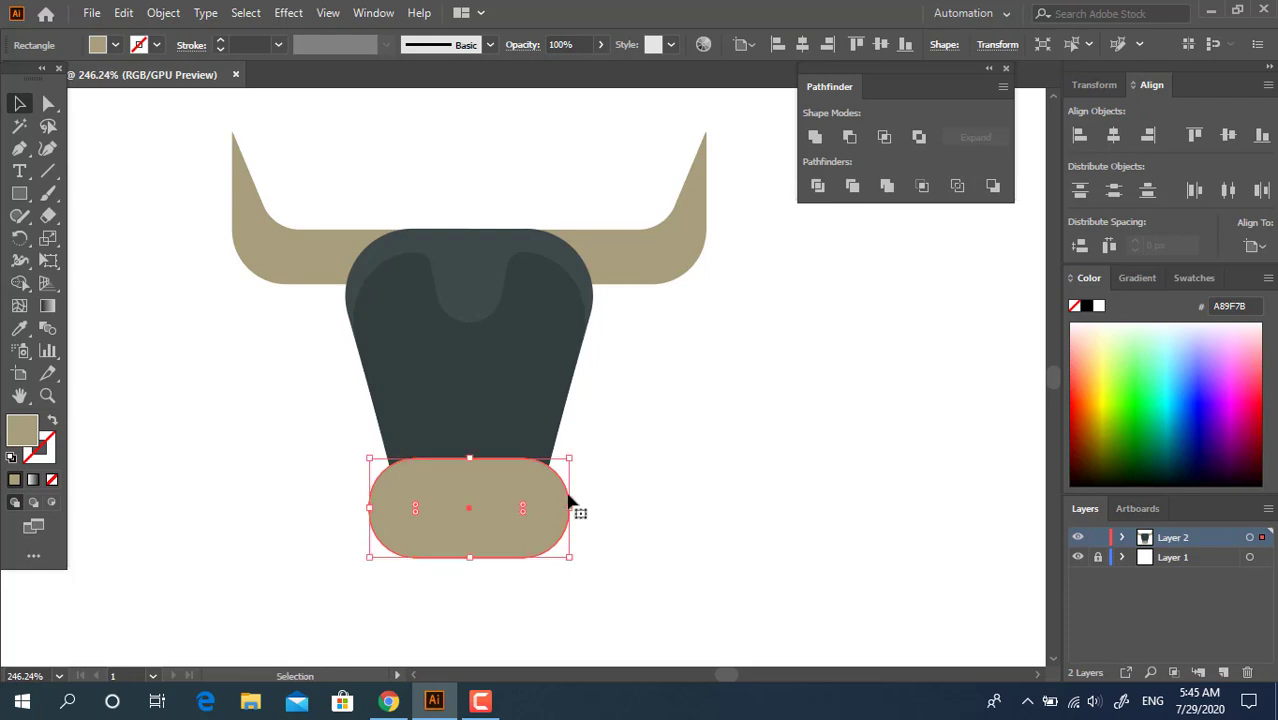
click(804, 390)
Duplicate the muzzle slightly lower and fill the muzzle at the original position with BFB690
drag(540, 509, 545, 520)
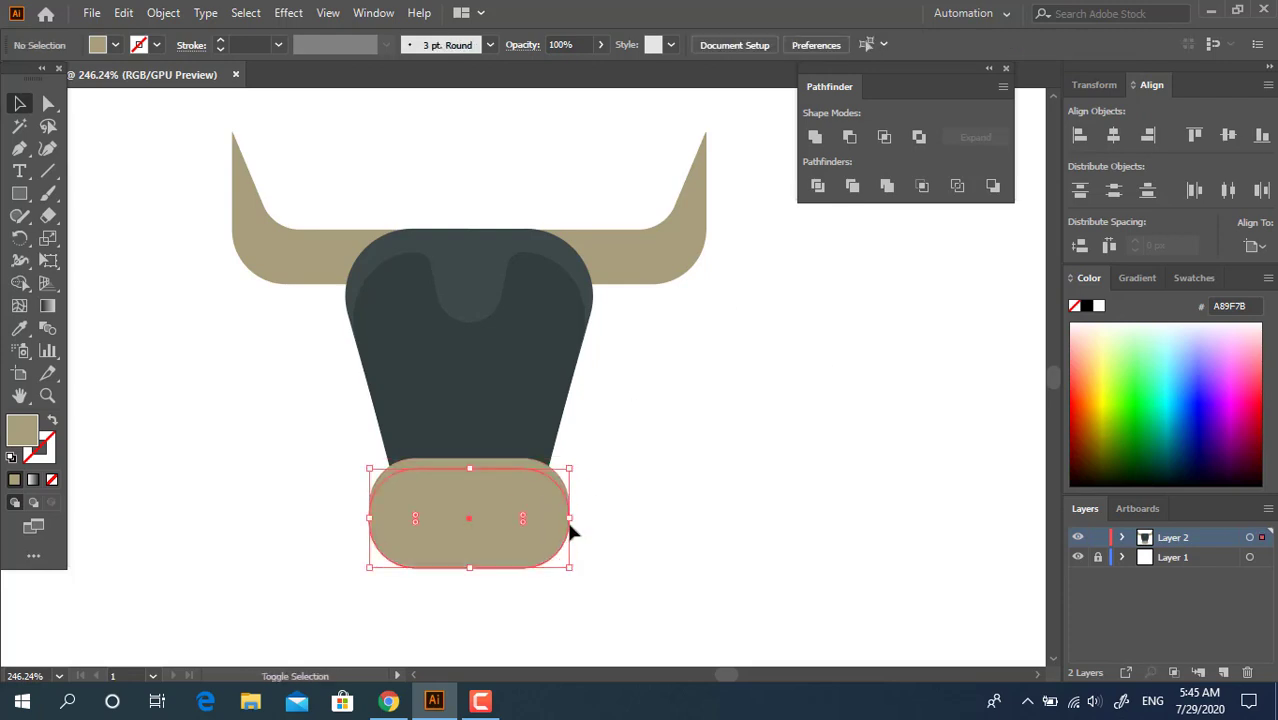
key(ctrl+z)
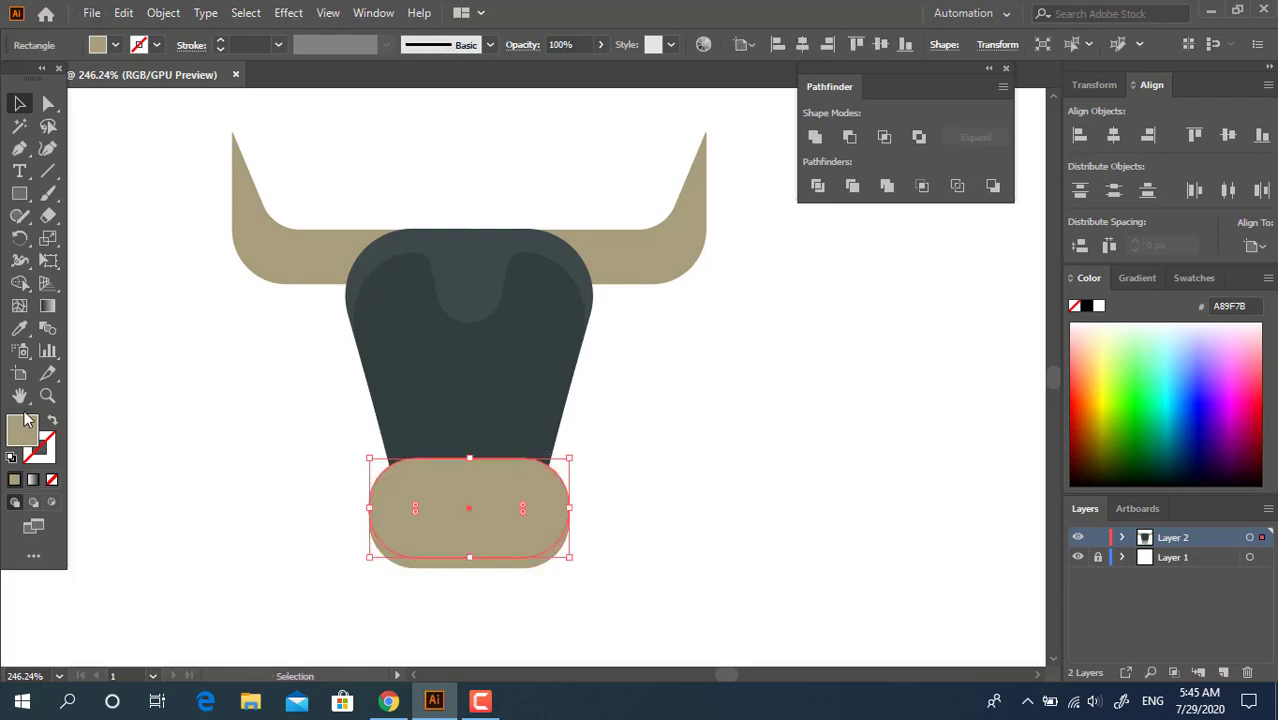
double_click(24, 428)
text(BFB690)
click(466, 76)
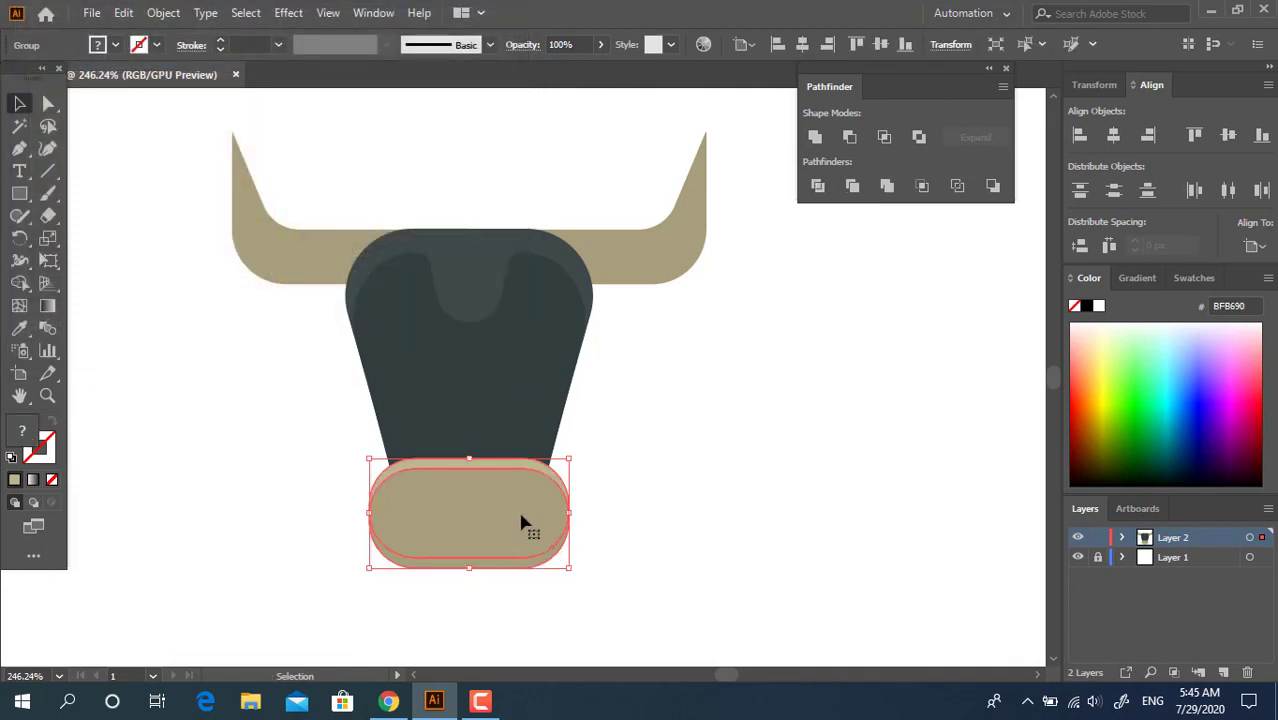
Divide the two overlapping muzzle shapes and delete the surplus piece along their lower edge
double_click(528, 560)
click(531, 565)
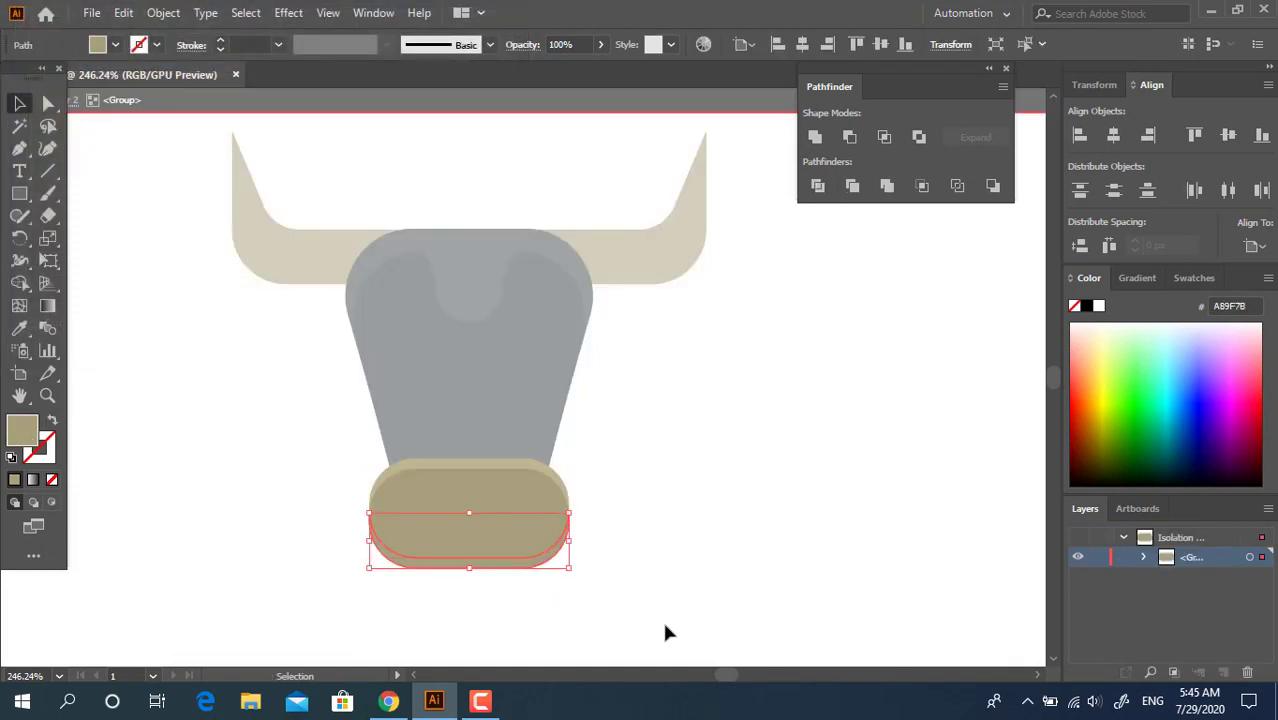
key(Delete)
double_click(634, 451)
Draw a small circular eye in the right half of the face and fill it with 282724
key(z)
drag(426, 388, 448, 394)
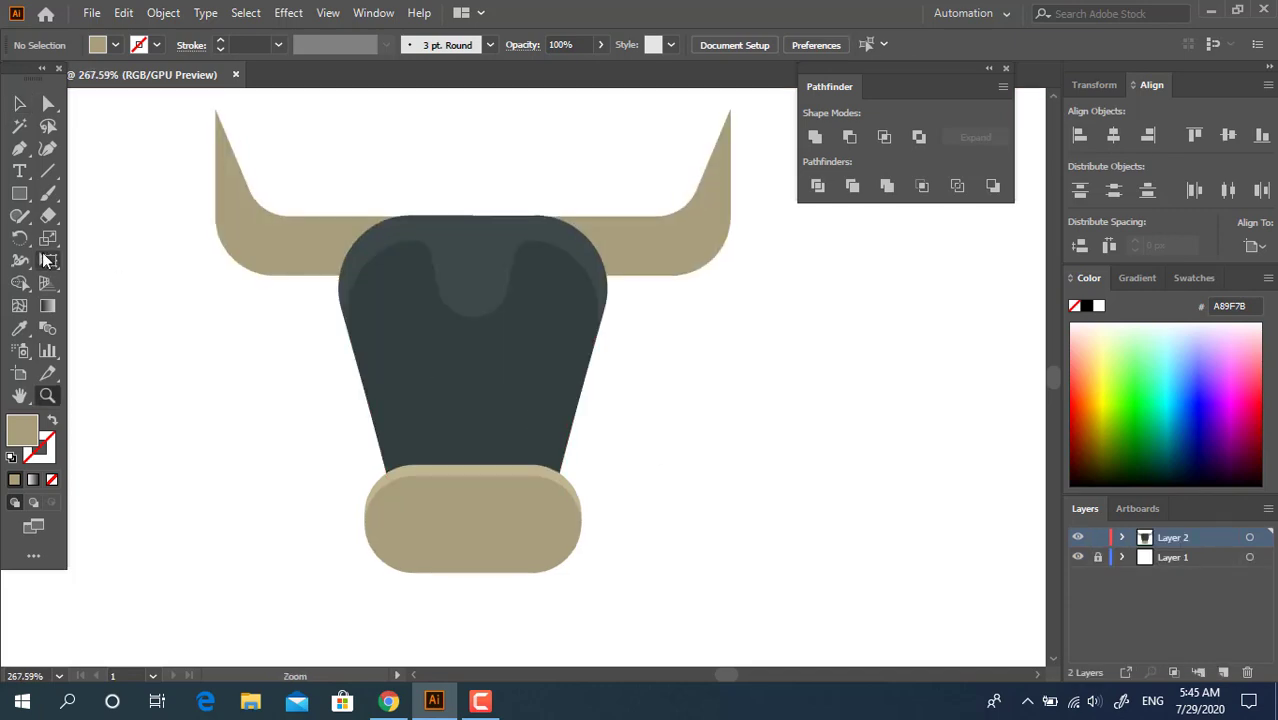
drag(25, 199, 95, 240)
drag(521, 320, 555, 354)
double_click(25, 437)
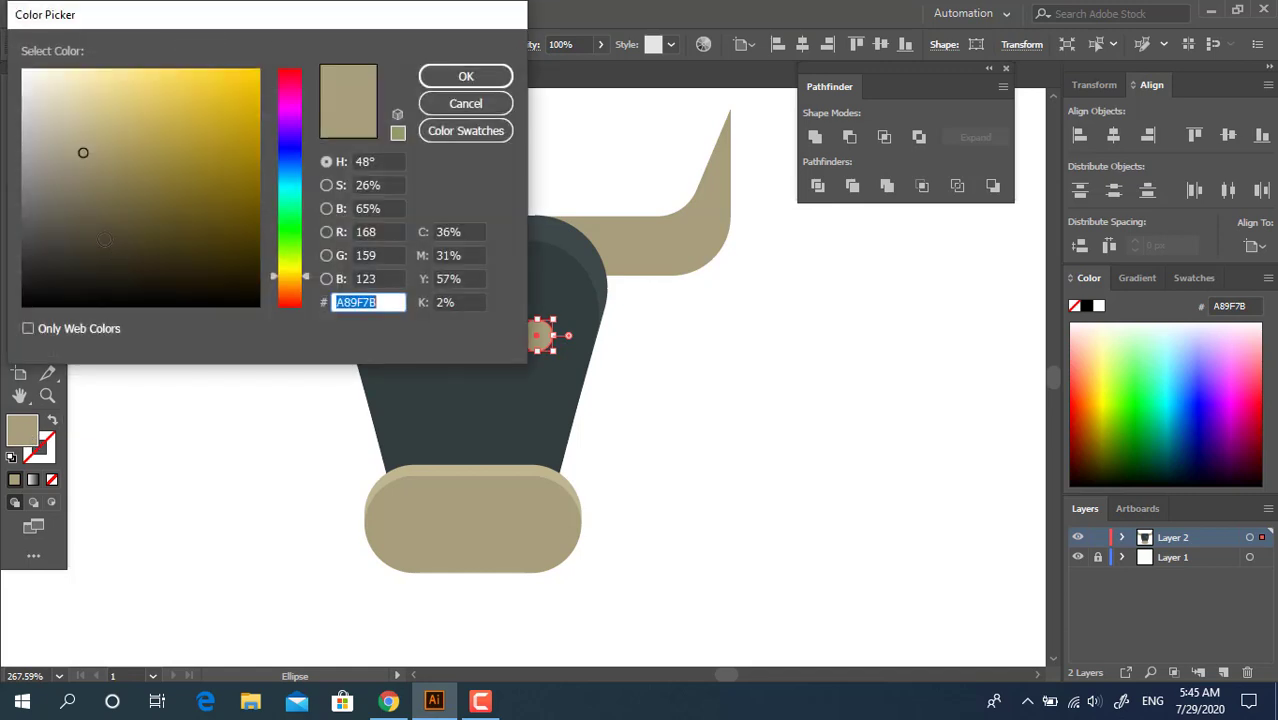
drag(83, 151, 44, 269)
click(465, 77)
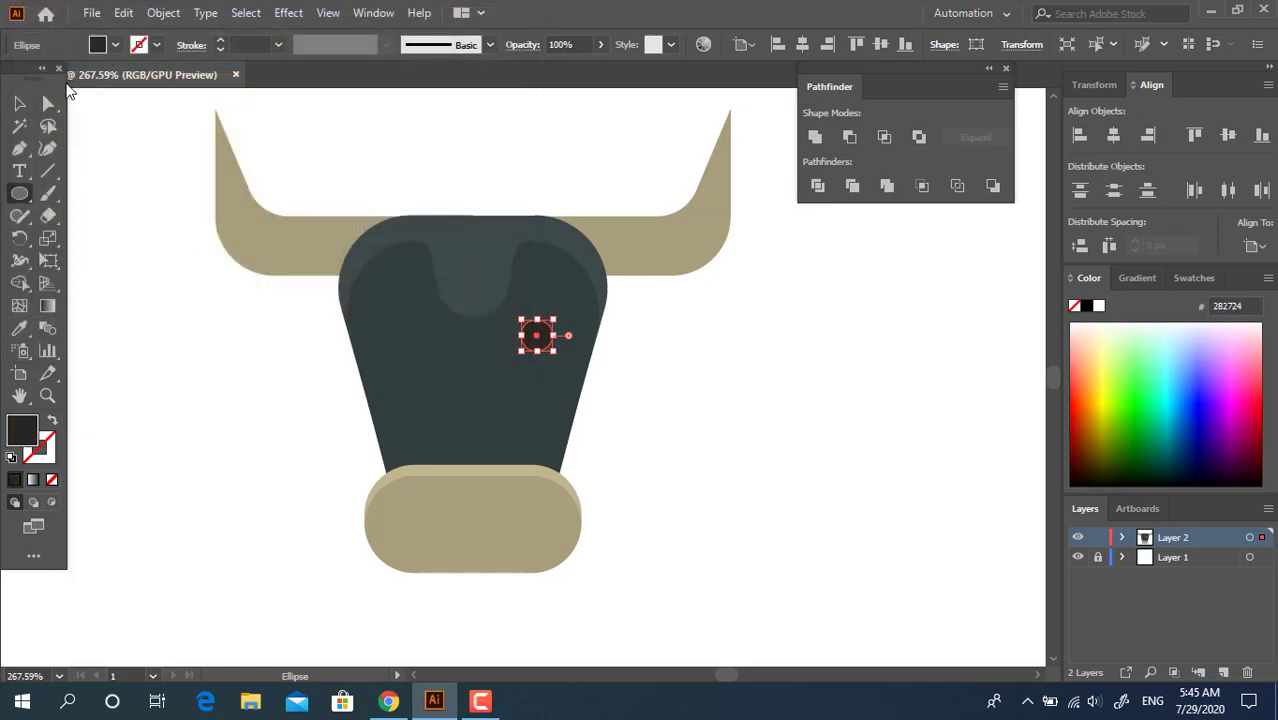
Raise the muzzle slightly over the face and copy the eye to the opposite side
key(v)
click(693, 436)
drag(482, 511, 479, 486)
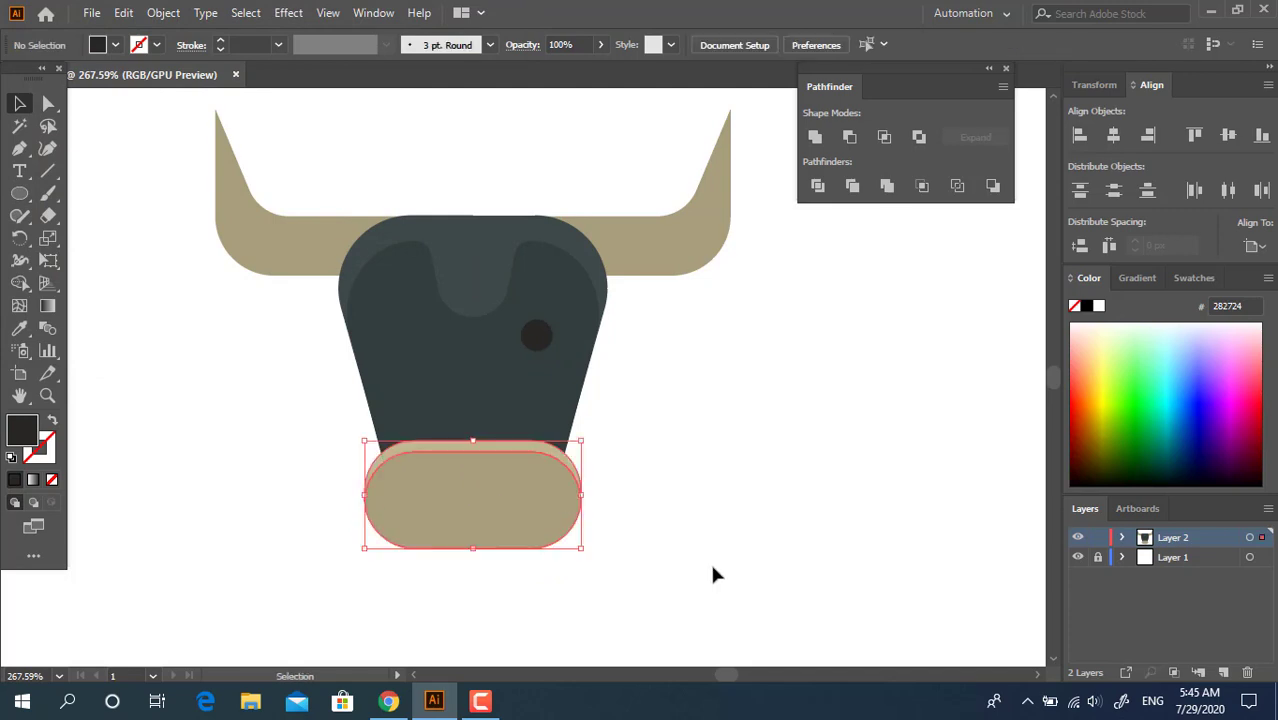
drag(534, 337, 411, 320)
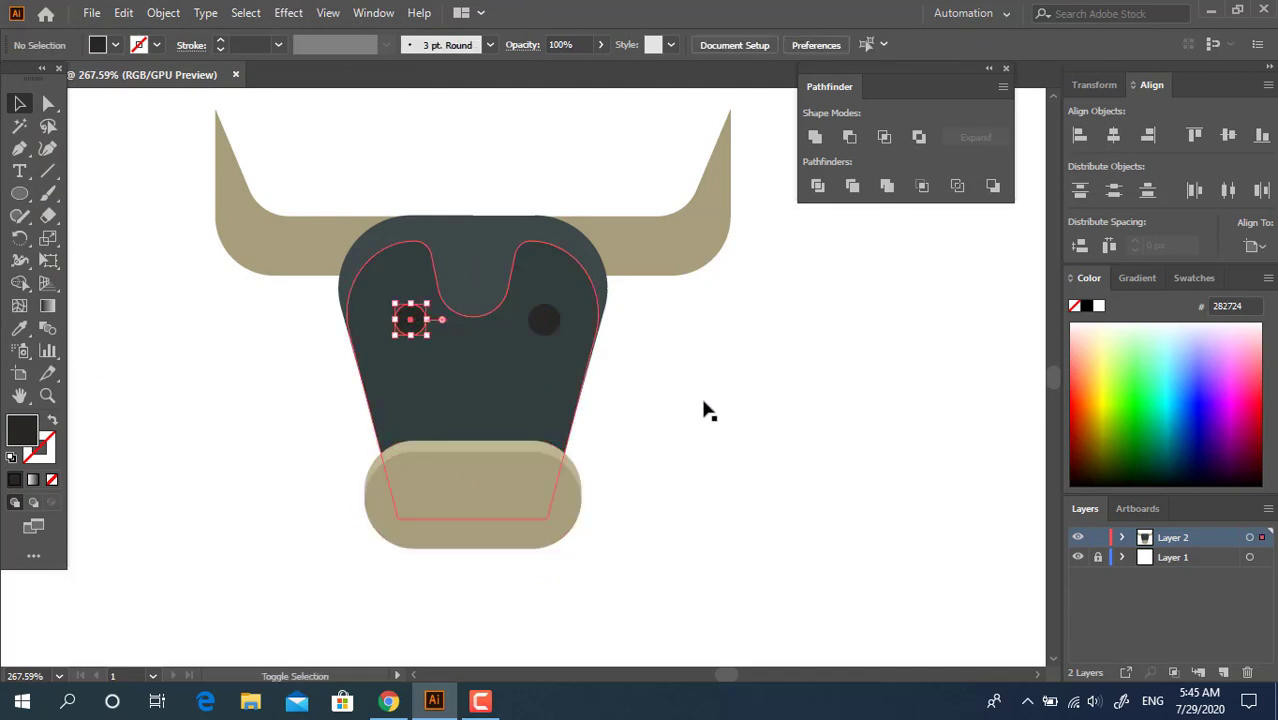
Group the two eyes and align all the bull's parts to their horizontal centre
click(541, 321)
shift+click(398, 320)
right_click(562, 335)
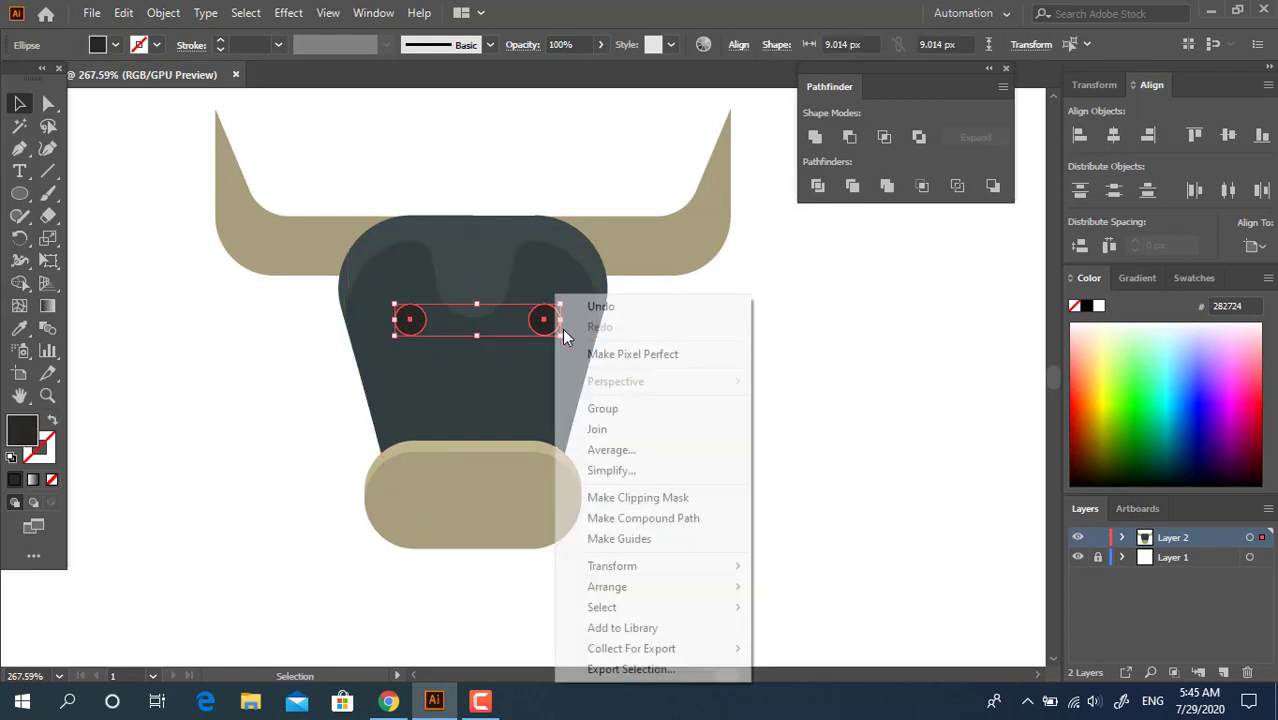
click(652, 412)
key(ctrl+a)
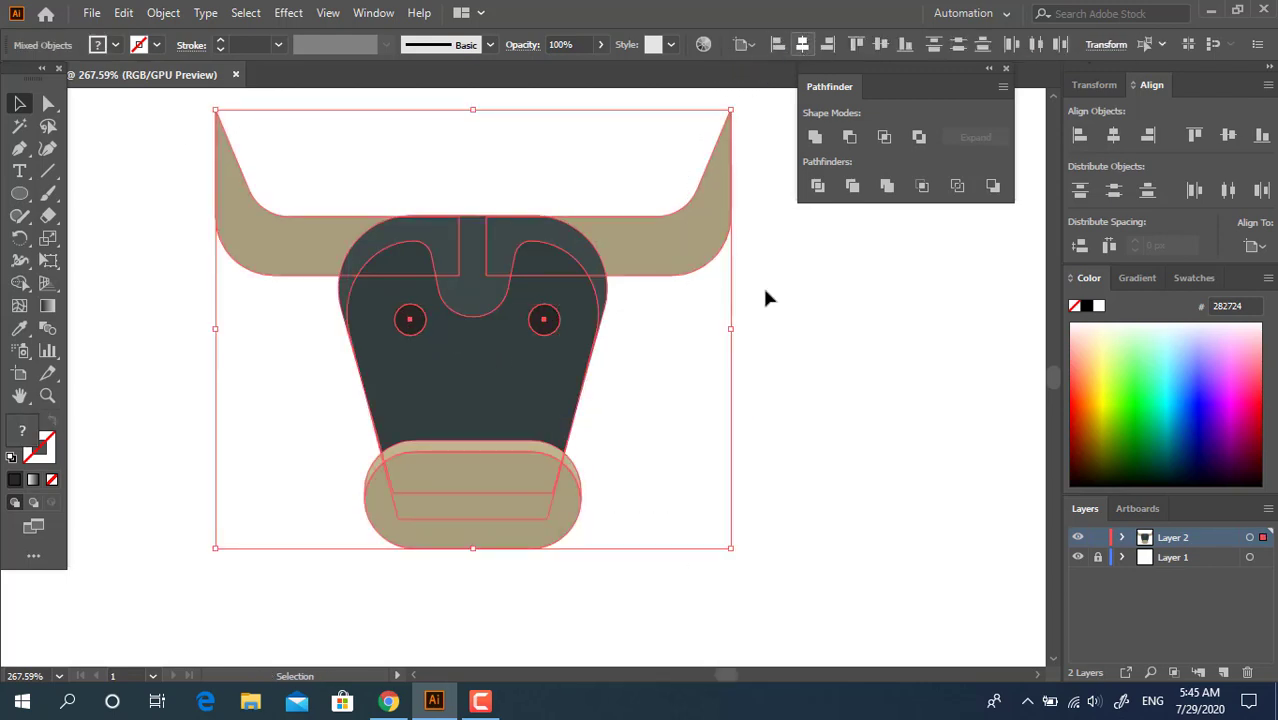
click(672, 361)
Draw a narrow upright nostril in the left half of the muzzle and fully round its corners
drag(594, 377, 600, 384)
key(space)
drag(642, 453, 638, 491)
drag(568, 520, 622, 568)
key(space)
drag(622, 456, 605, 503)
drag(19, 193, 110, 191)
drag(414, 537, 427, 607)
key(a)
click(13, 106)
click(252, 478)
Copy the nostril to the right half of the muzzle and group the pair
click(420, 553)
drag(420, 553, 515, 560)
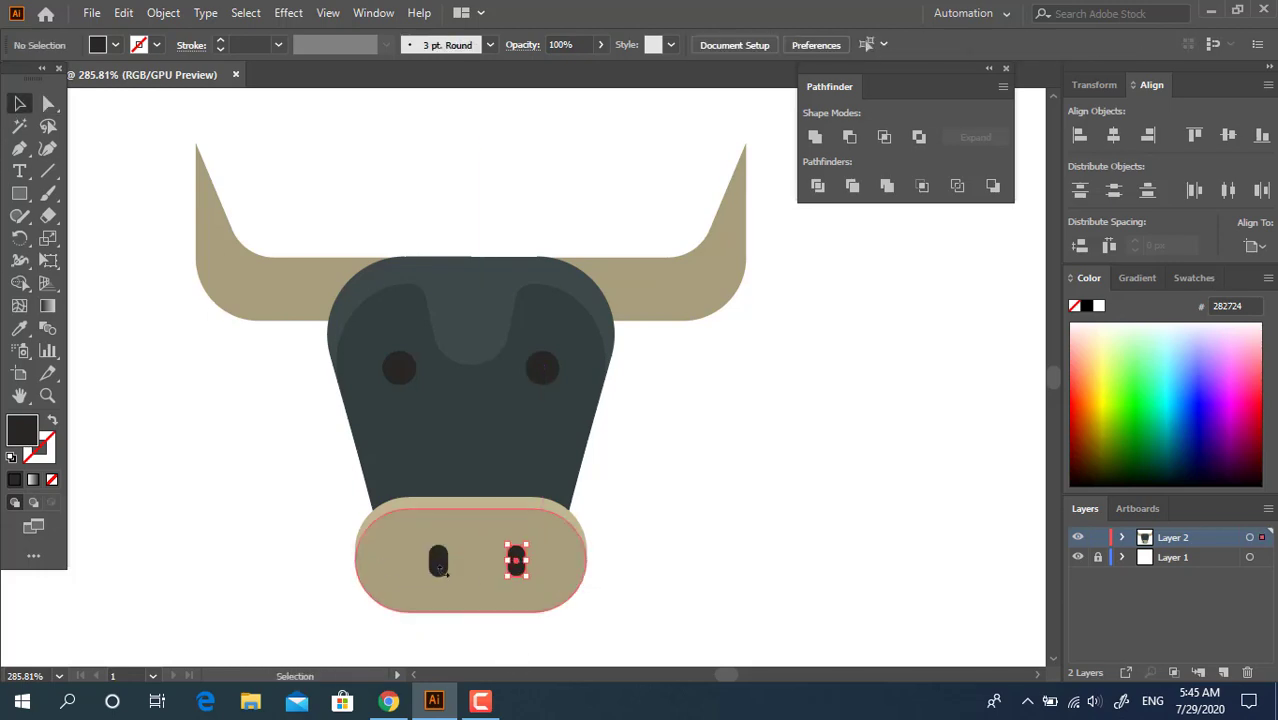
shift+click(438, 562)
right_click(517, 562)
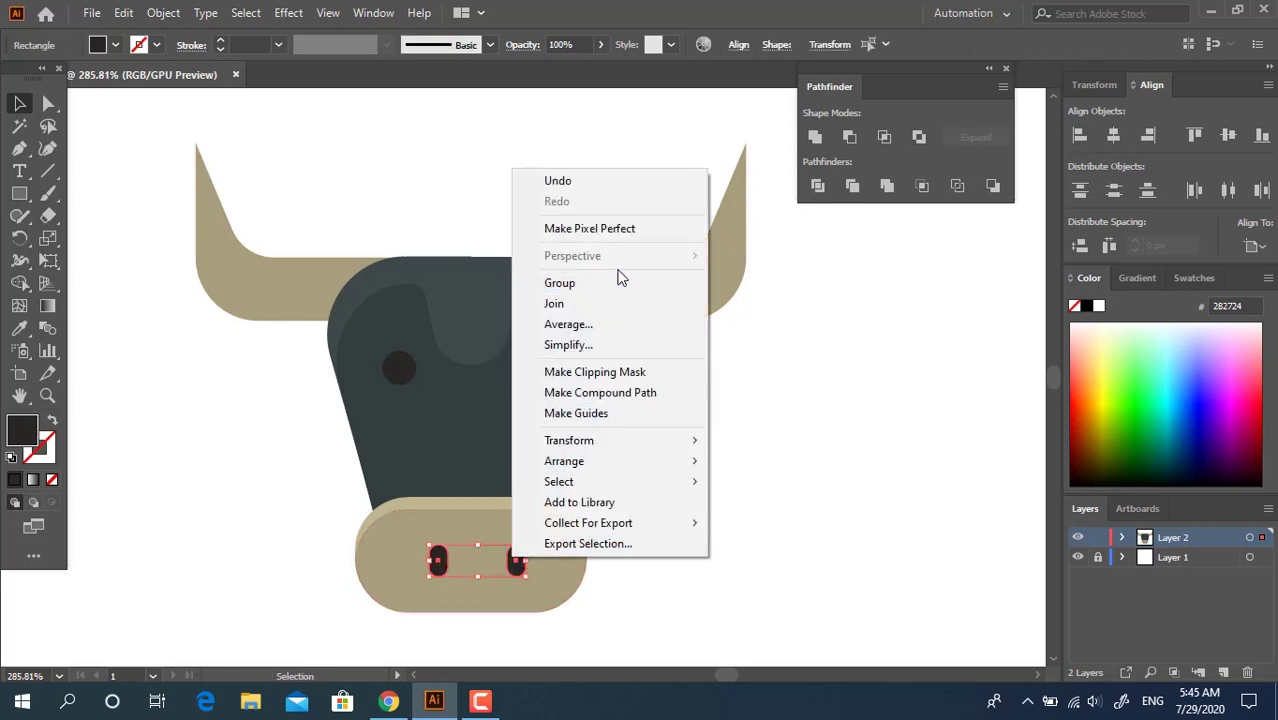
click(613, 284)
Align all parts, including the nostril pair, to their horizontal centre
key(ctrl+a)
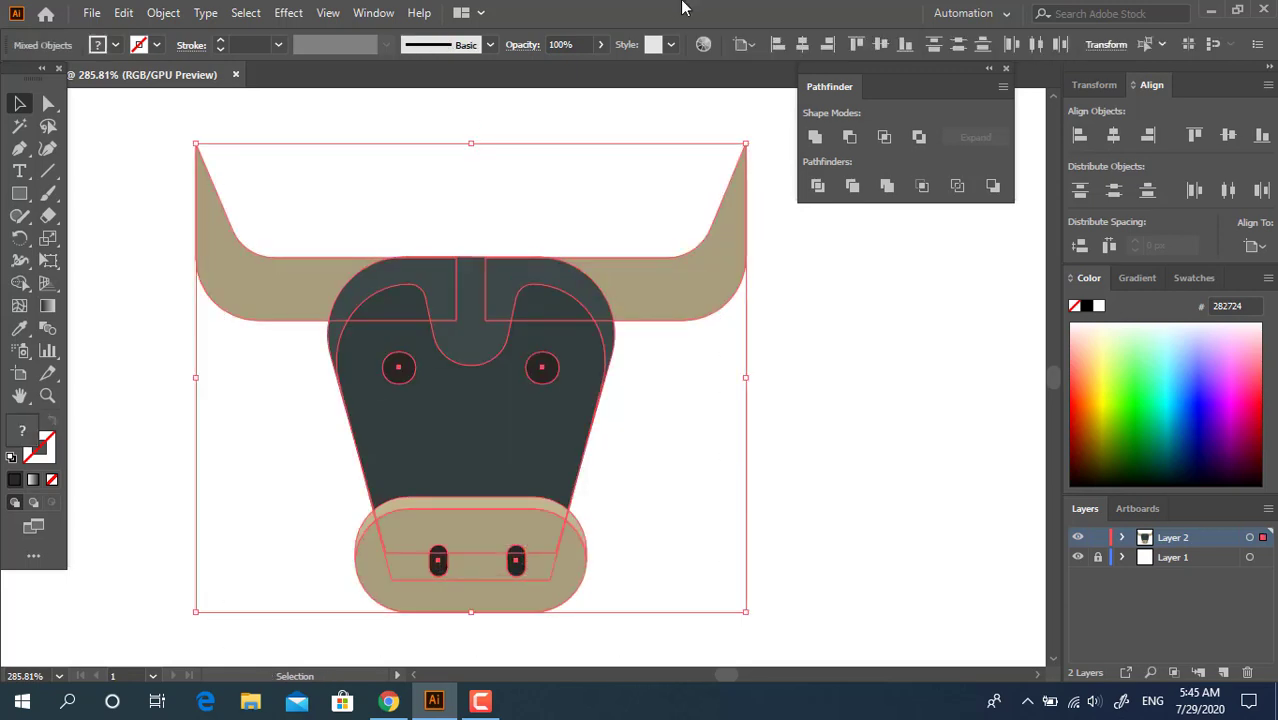
click(801, 48)
click(733, 408)
Draw an ear rectangle under the left horn, overlapping the face, and give it the face's 323D3D fill
key(z)
drag(681, 398, 649, 411)
drag(665, 477, 566, 390)
click(19, 193)
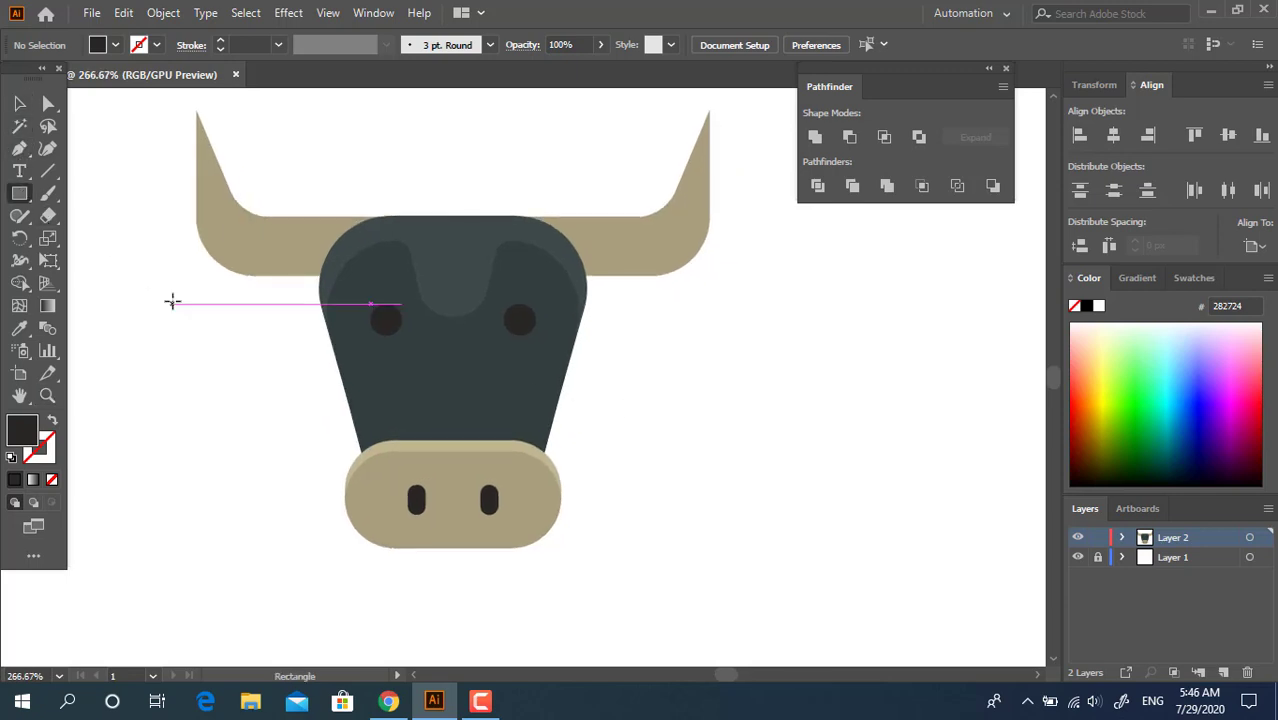
drag(232, 276, 347, 345)
click(19, 328)
click(482, 379)
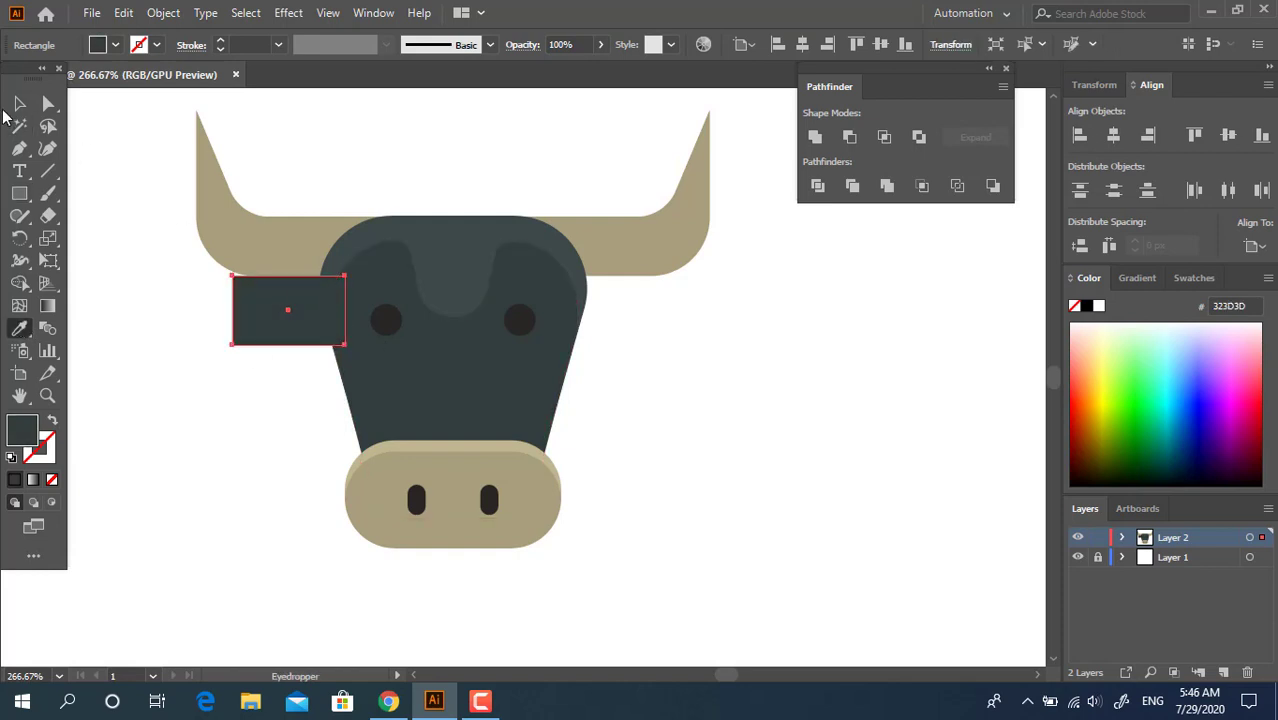
Fully round the ear rectangle's upper-right and lower-left corners to form a leaf shape
click(19, 103)
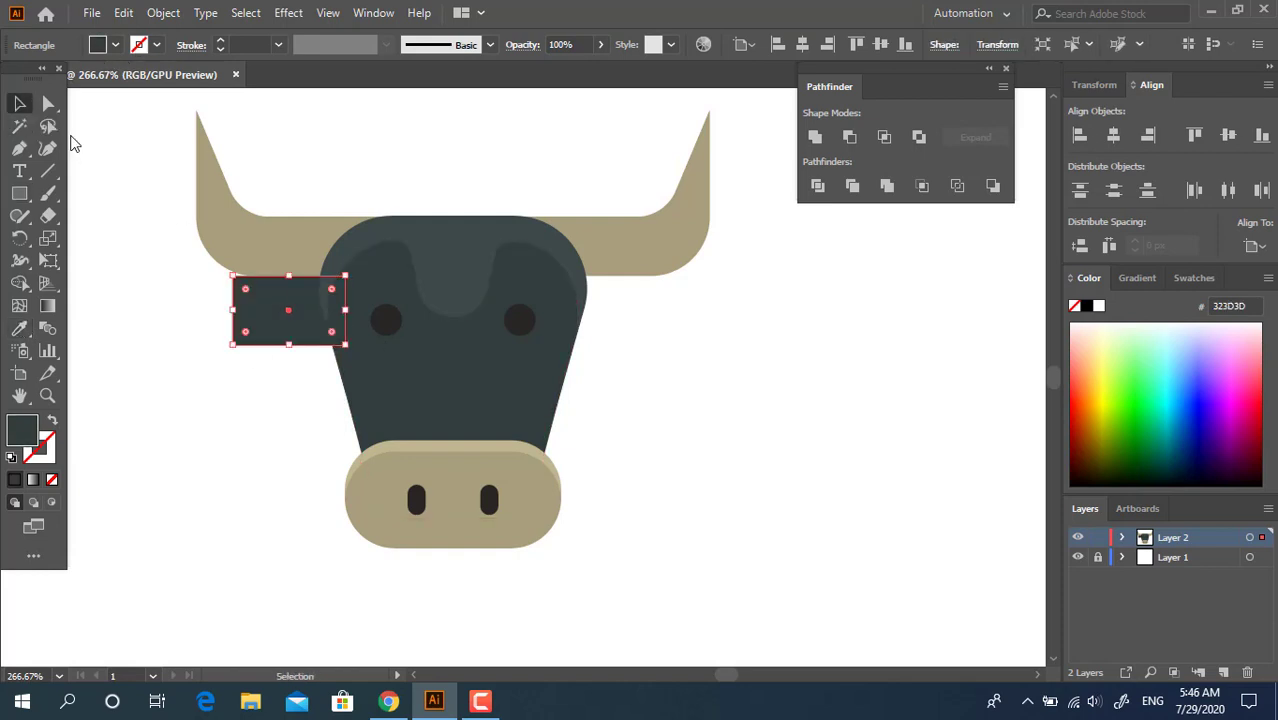
click(48, 103)
click(345, 276)
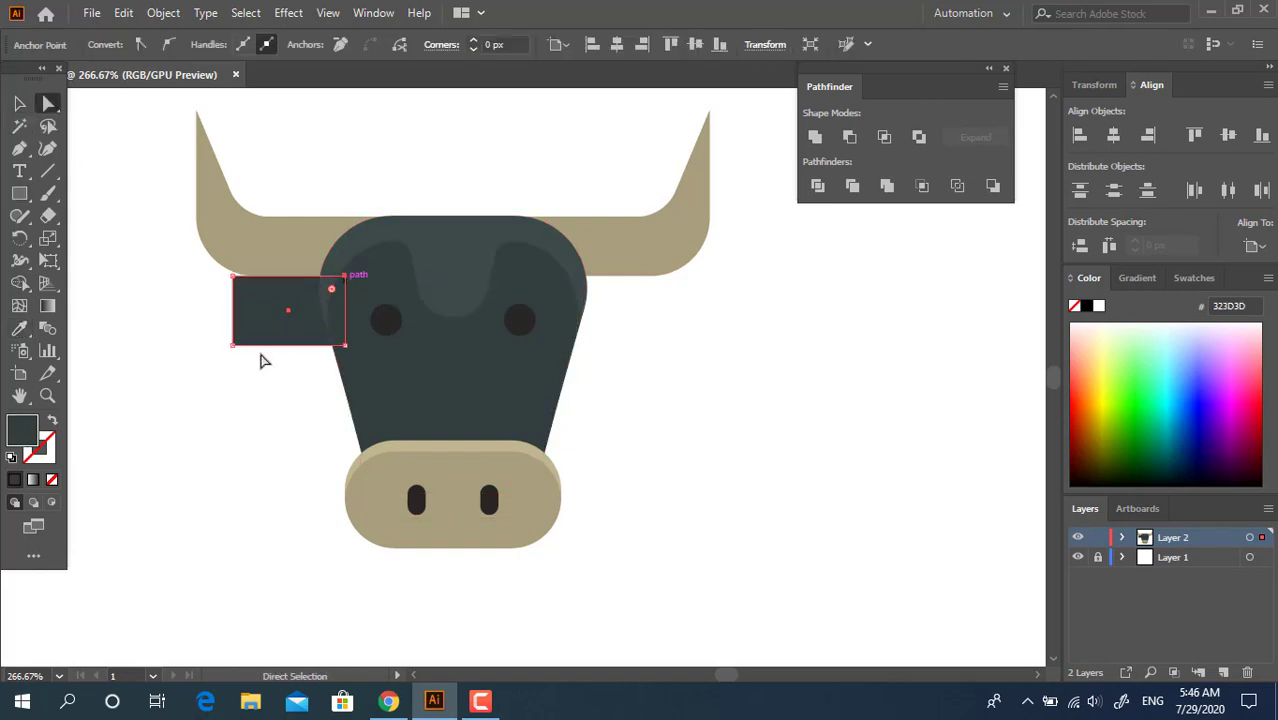
shift+click(233, 345)
drag(246, 332, 390, 298)
Tilt the ear so its outer tip points outward and place it behind the horn and face
click(19, 103)
click(262, 460)
drag(289, 335, 303, 321)
click(284, 447)
click(316, 322)
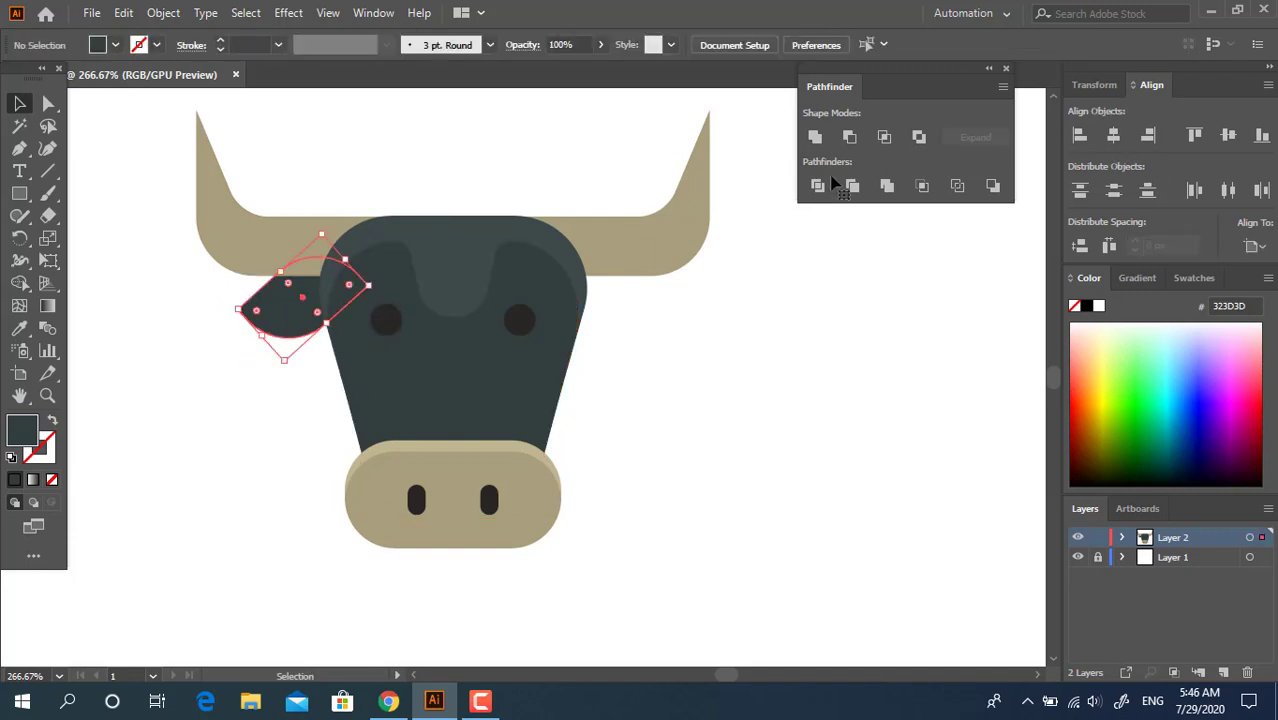
Copy the ear to the right side of the head, mirror it left to right and move it against the face
drag(343, 337, 626, 274)
right_click(626, 274)
mouse_move(706, 570)
click(858, 468)
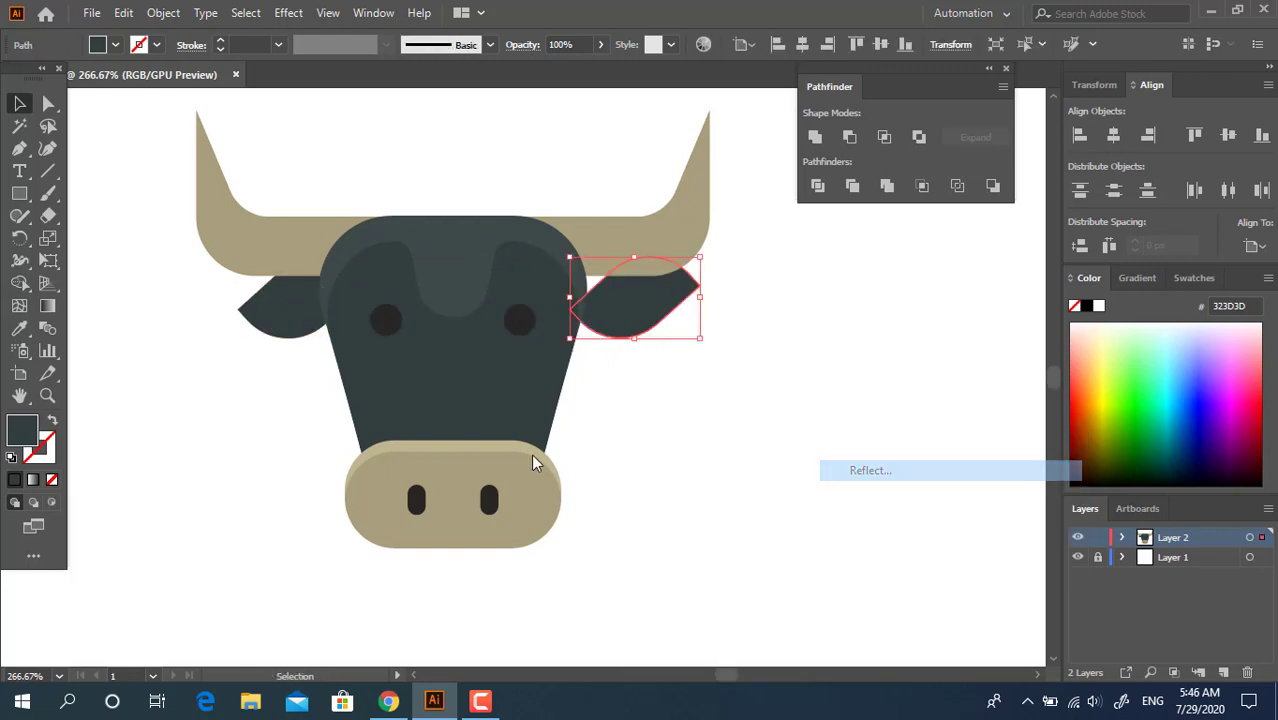
click(172, 305)
drag(645, 320, 604, 322)
Group the two ears and align all the bull's parts to their horizontal centre
shift+click(252, 318)
right_click(594, 296)
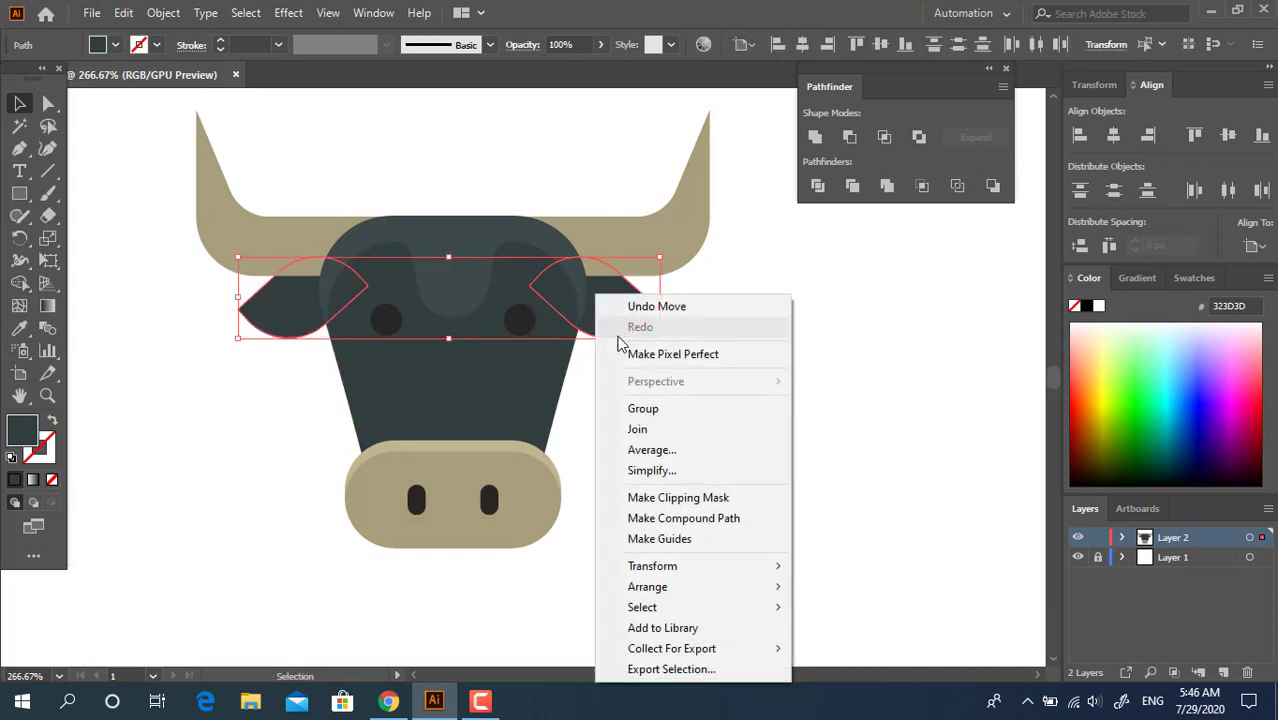
click(633, 413)
key(ctrl+a)
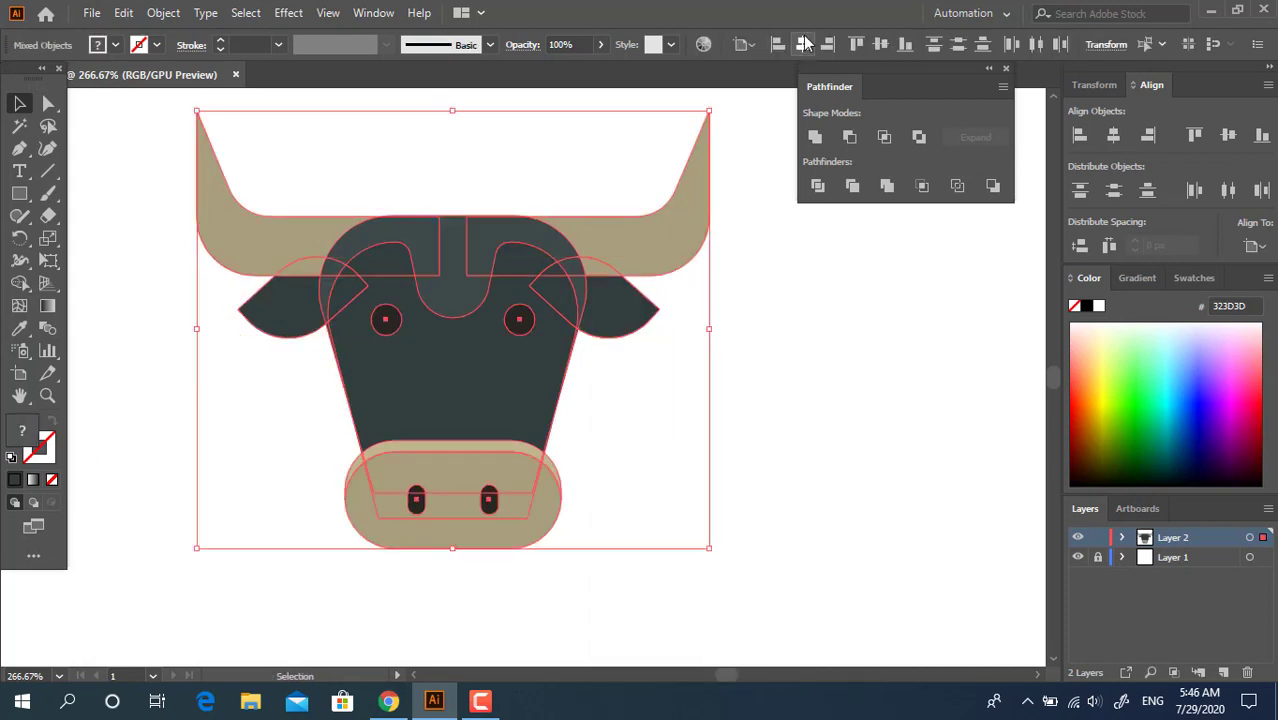
click(802, 45)
click(650, 337)
Ungroup the pair of ears
key(z)
click(632, 331)
drag(379, 402, 536, 357)
click(510, 306)
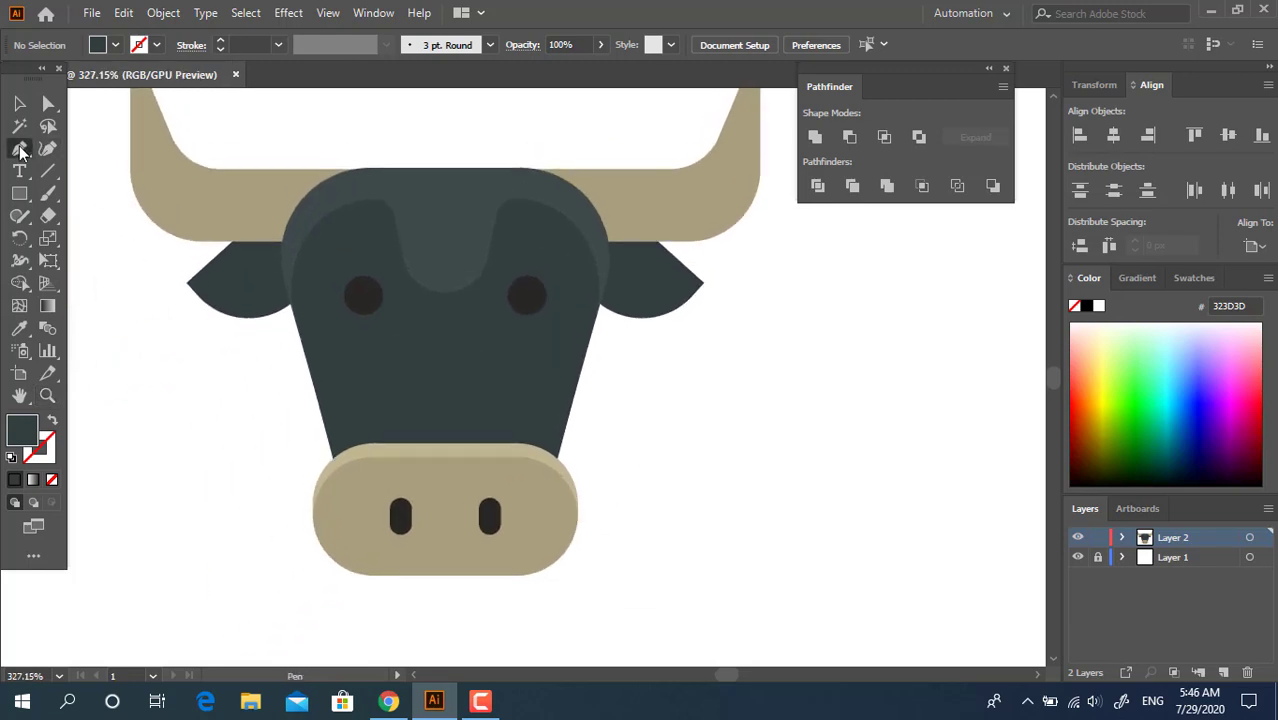
click(19, 103)
click(665, 281)
right_click(667, 277)
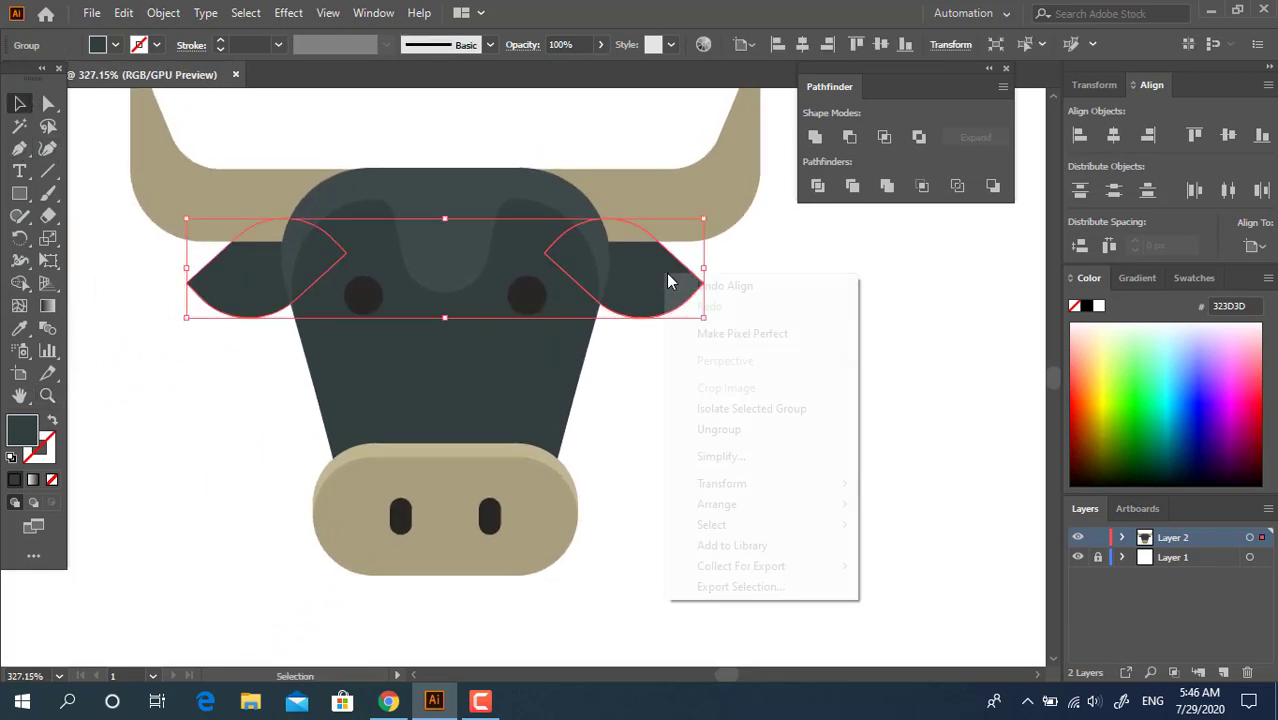
click(705, 429)
click(698, 463)
Duplicate the right ear in place and shrink the copy towards the face to form an inner ear
click(676, 299)
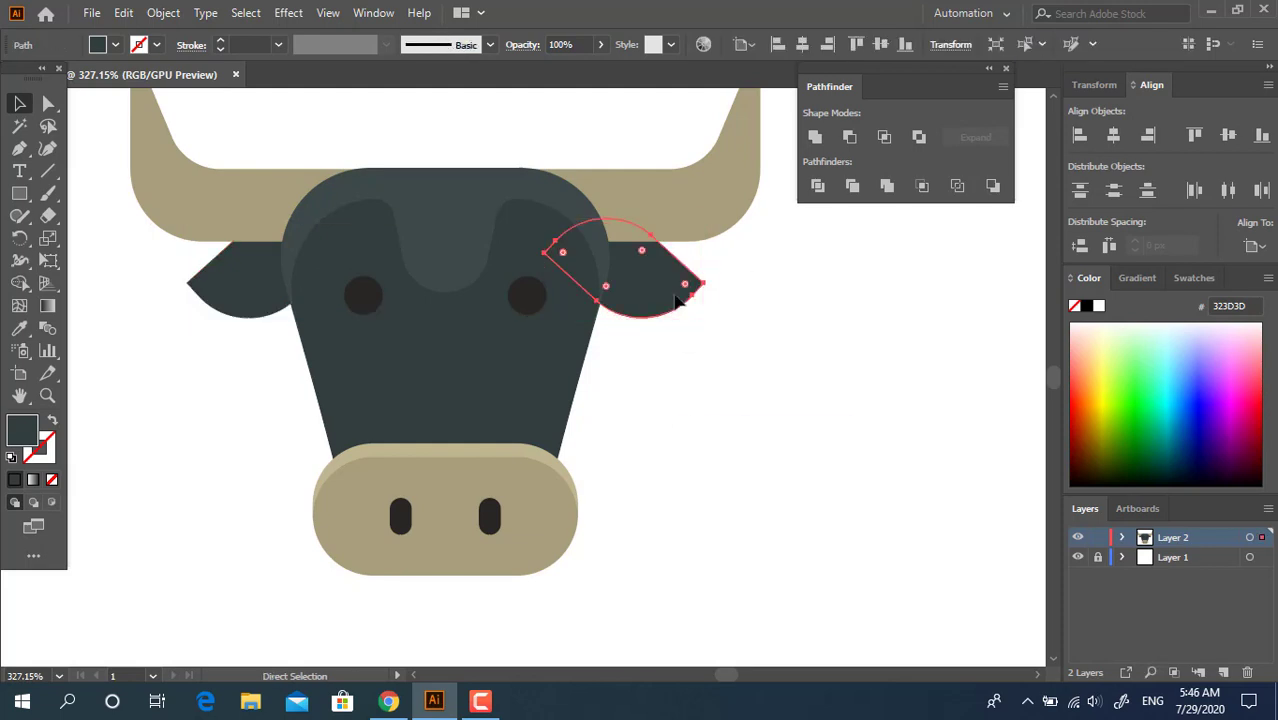
key(ctrl+f)
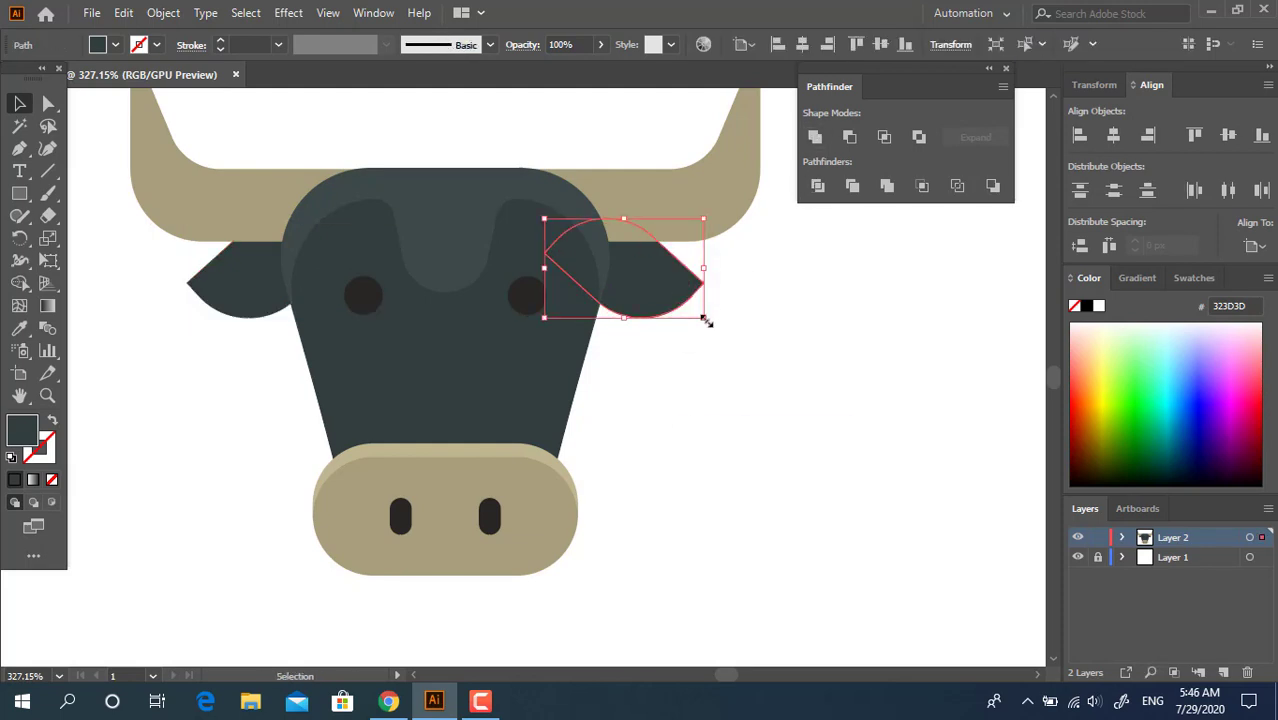
drag(706, 321, 656, 288)
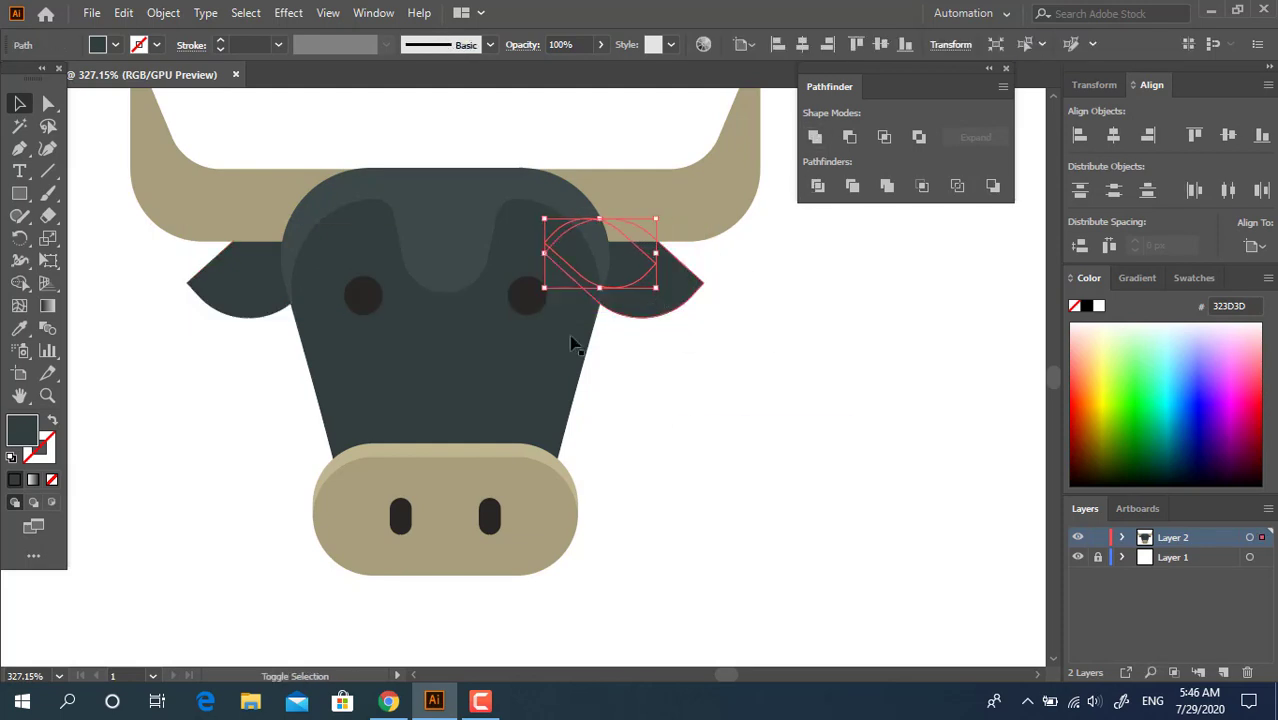
Fill the inner-ear shape with the darker colour 1F2121
double_click(26, 425)
click(37, 276)
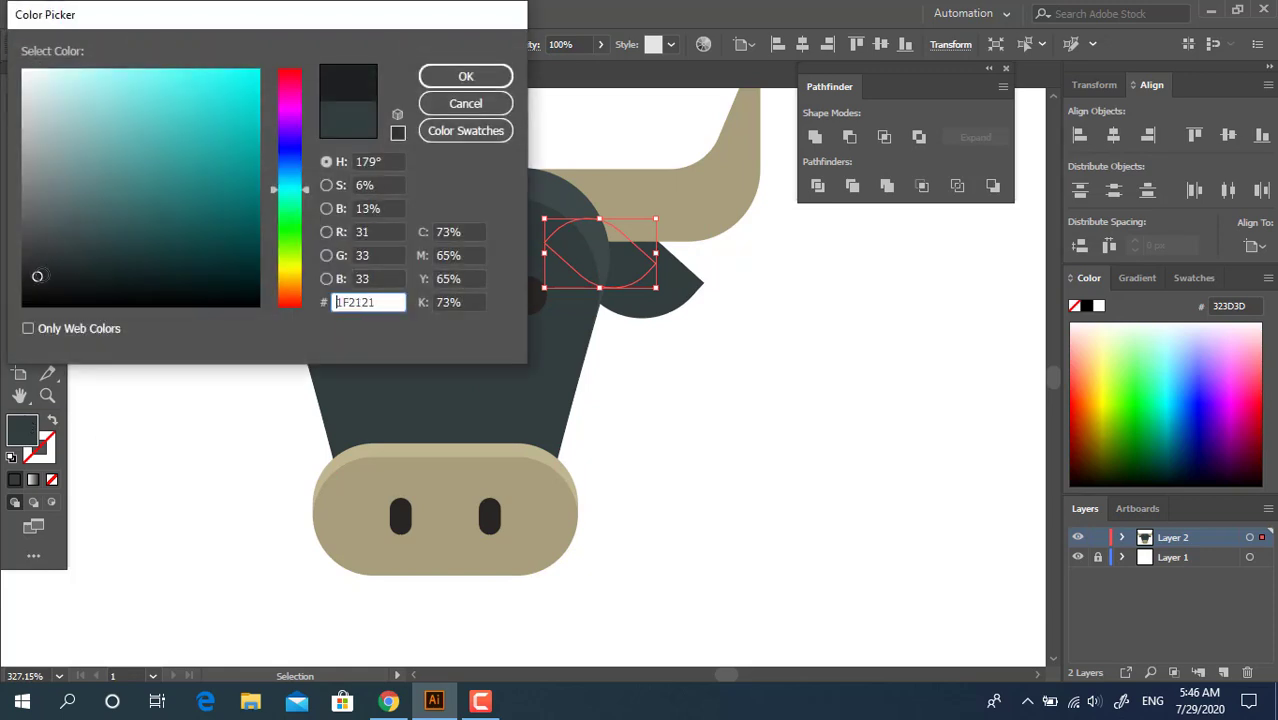
click(449, 77)
click(782, 443)
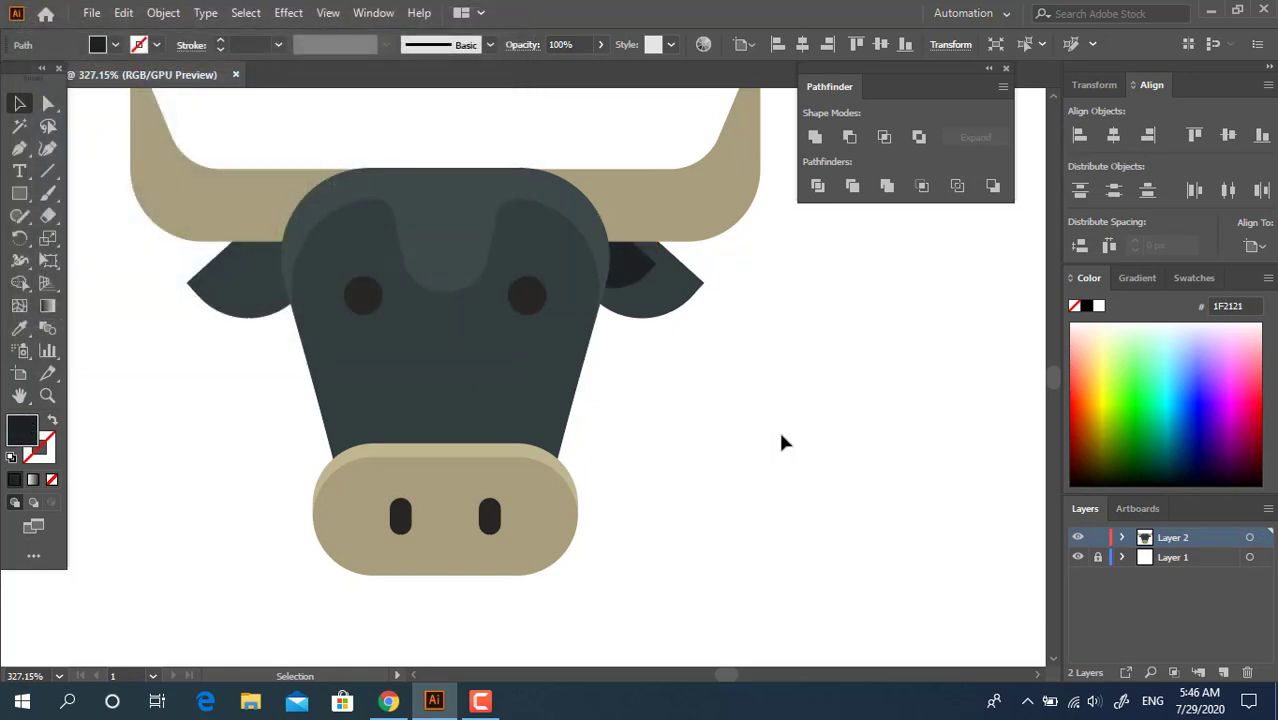
Enlarge the right inner-ear shape slightly and rotate it a little clockwise to sit inside the ear
click(633, 263)
mouse_move(656, 290)
mouse_down()
mouse_move(685, 316)
mouse_move(668, 295)
mouse_up()
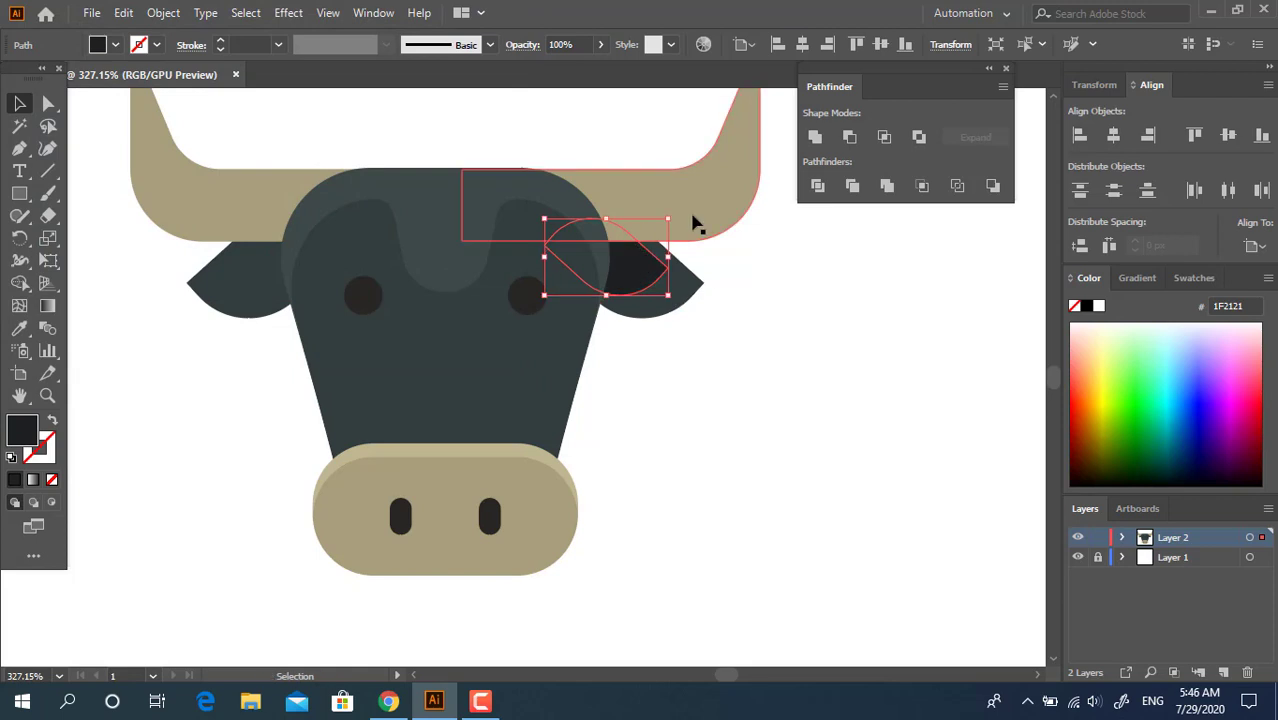
drag(675, 214, 688, 230)
click(754, 418)
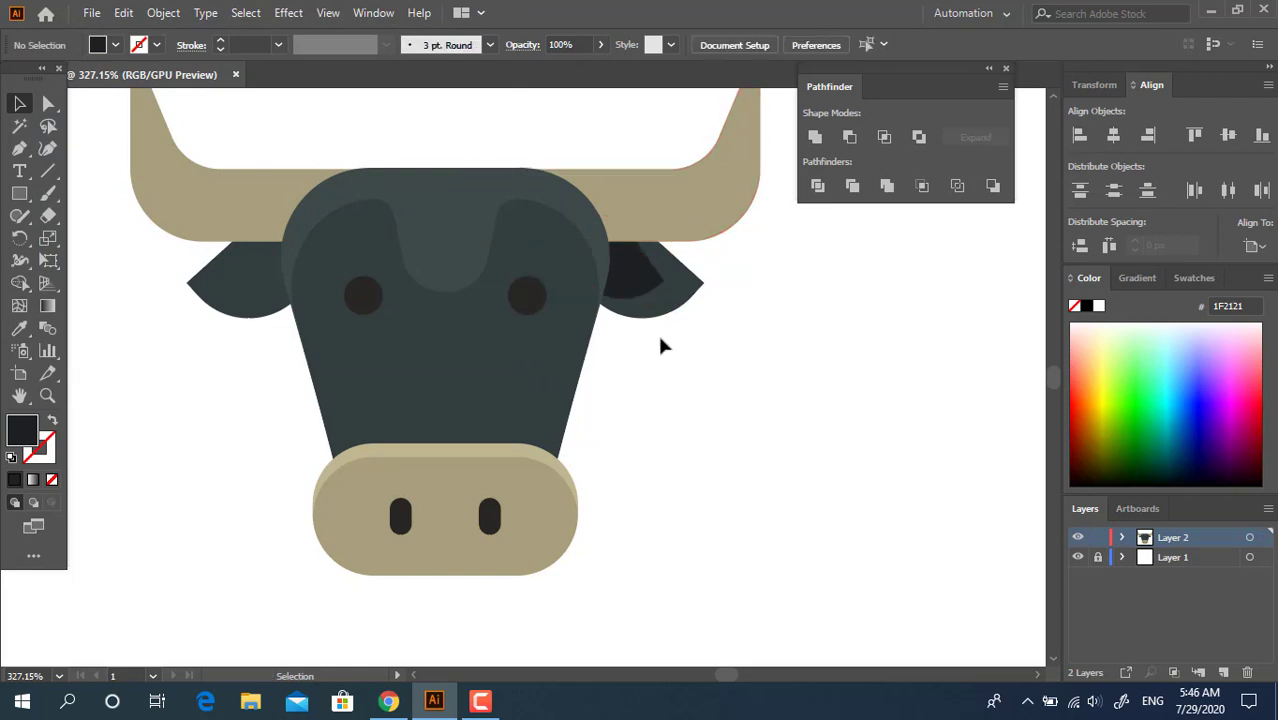
Copy the right inner-ear shape to the left ear, reflect it vertically and nudge it into place
drag(645, 279, 288, 251)
right_click(288, 251)
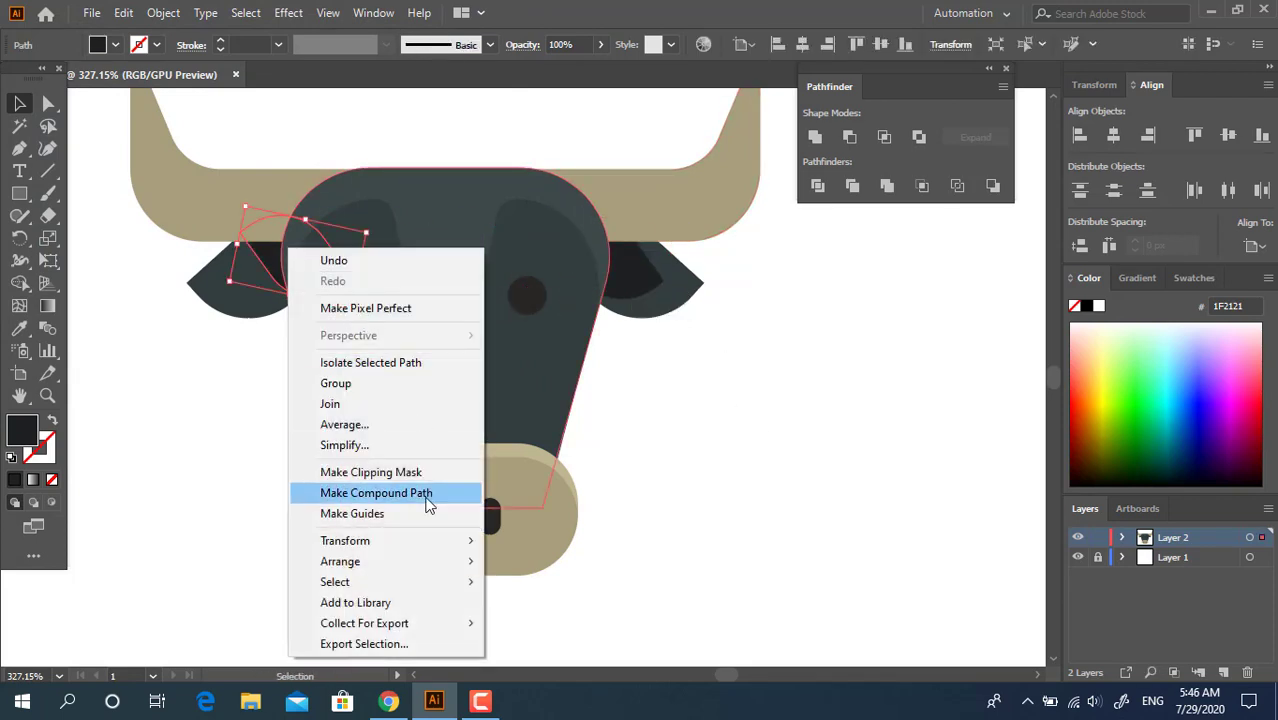
mouse_move(420, 540)
click(582, 611)
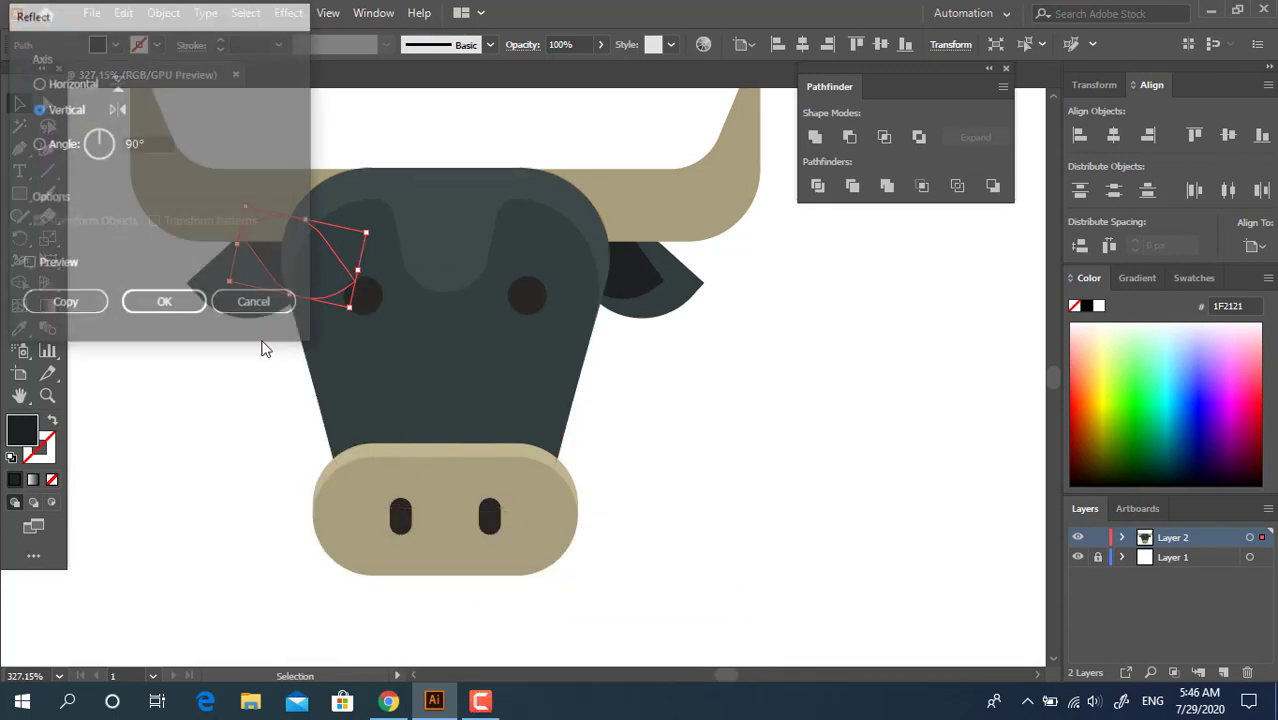
click(165, 304)
click(239, 341)
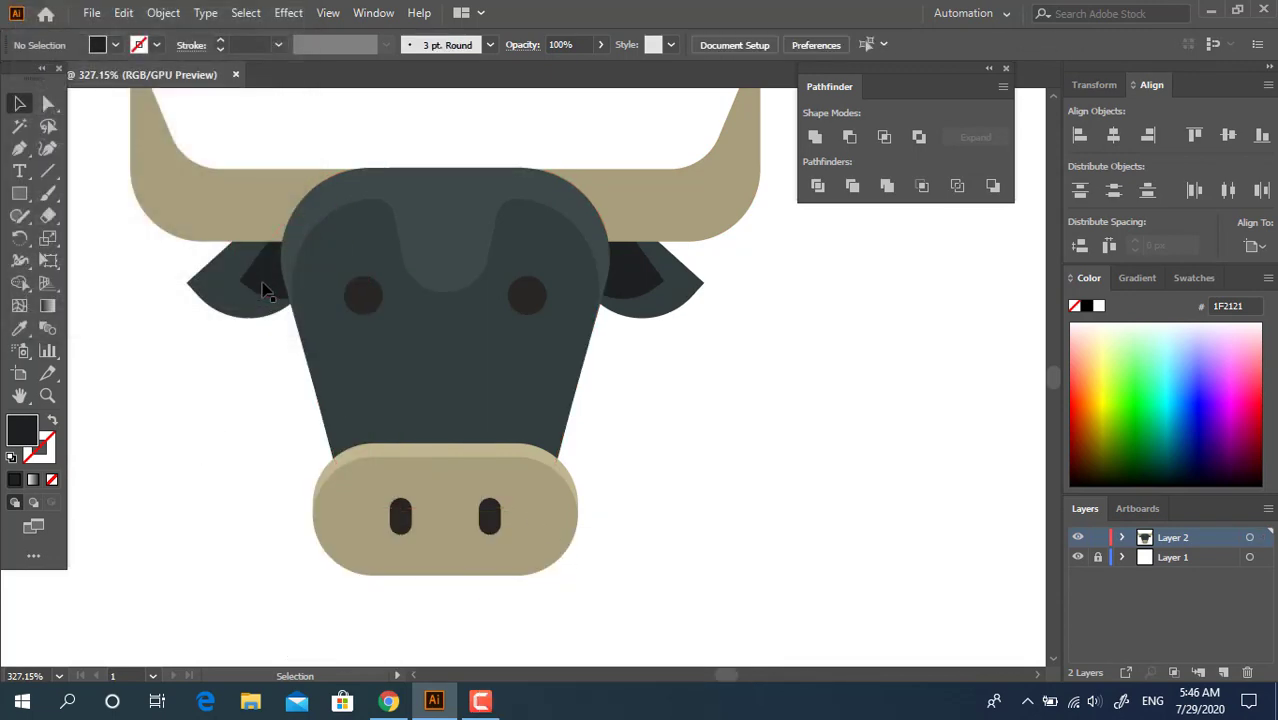
click(280, 289)
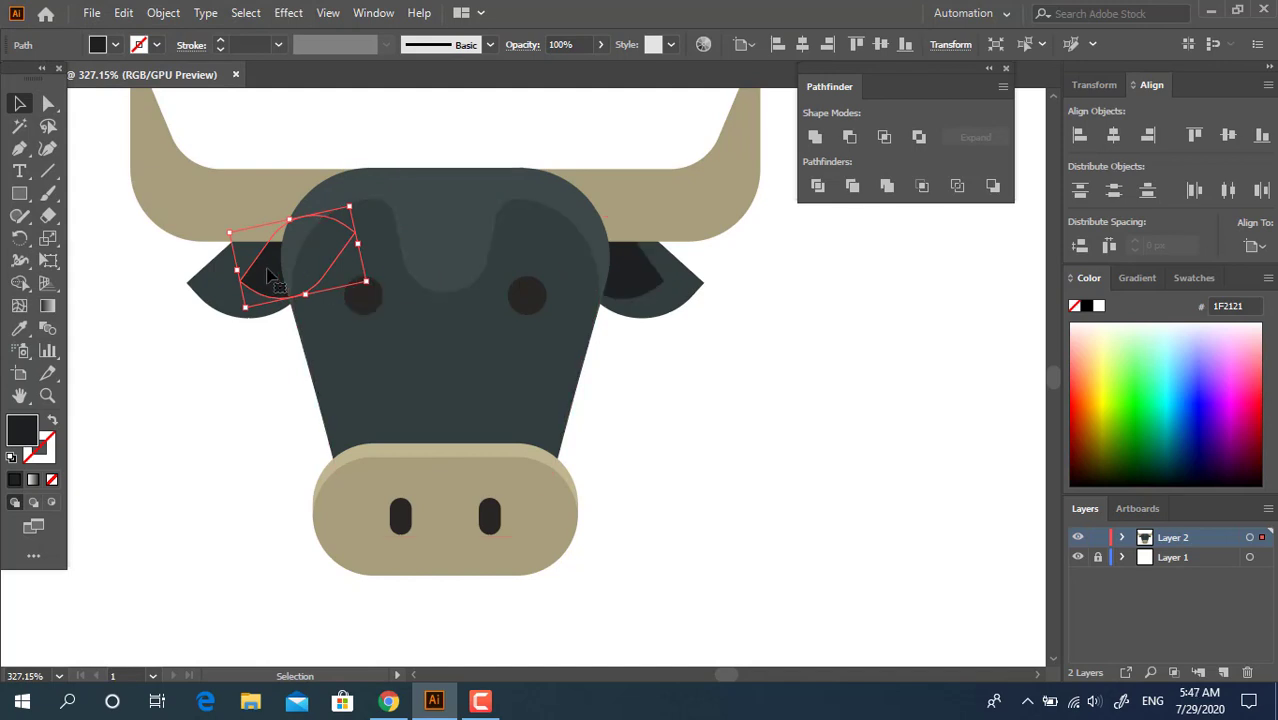
drag(264, 270, 257, 269)
Group the two inner-ear shapes and centre all head parts horizontally on one another
shift+click(632, 268)
right_click(636, 276)
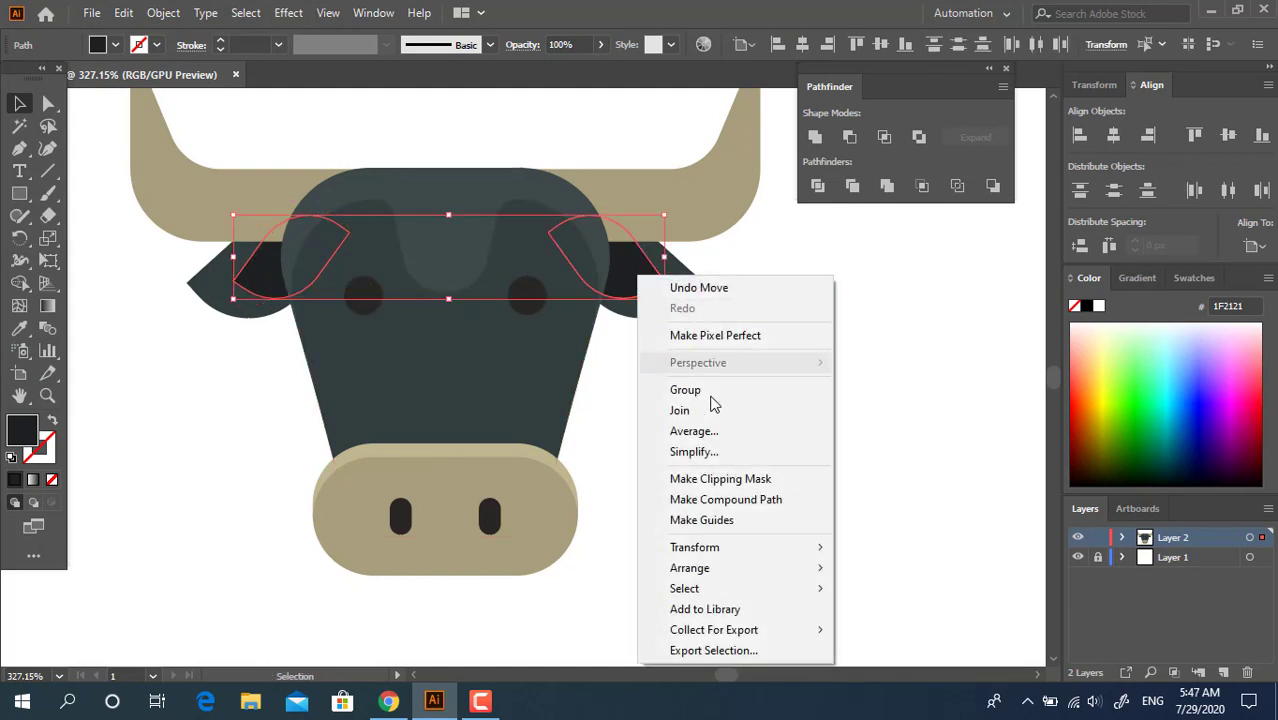
click(705, 391)
key(ctrl+a)
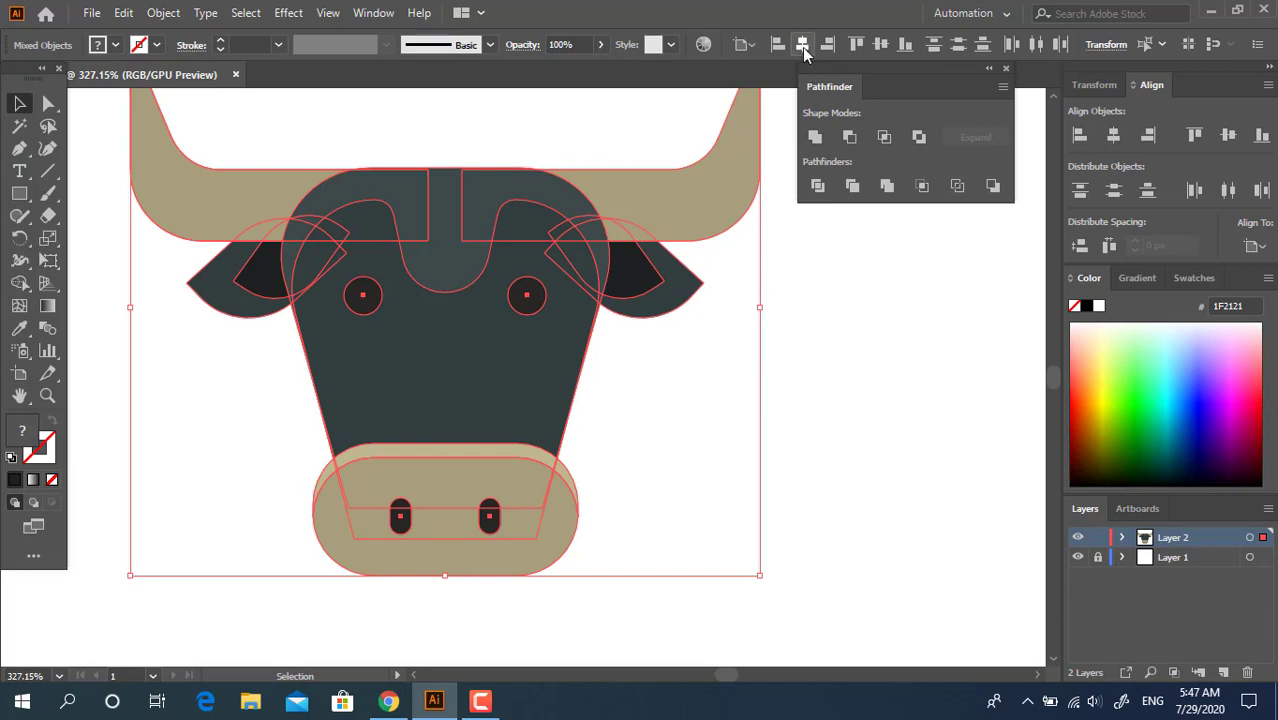
click(775, 326)
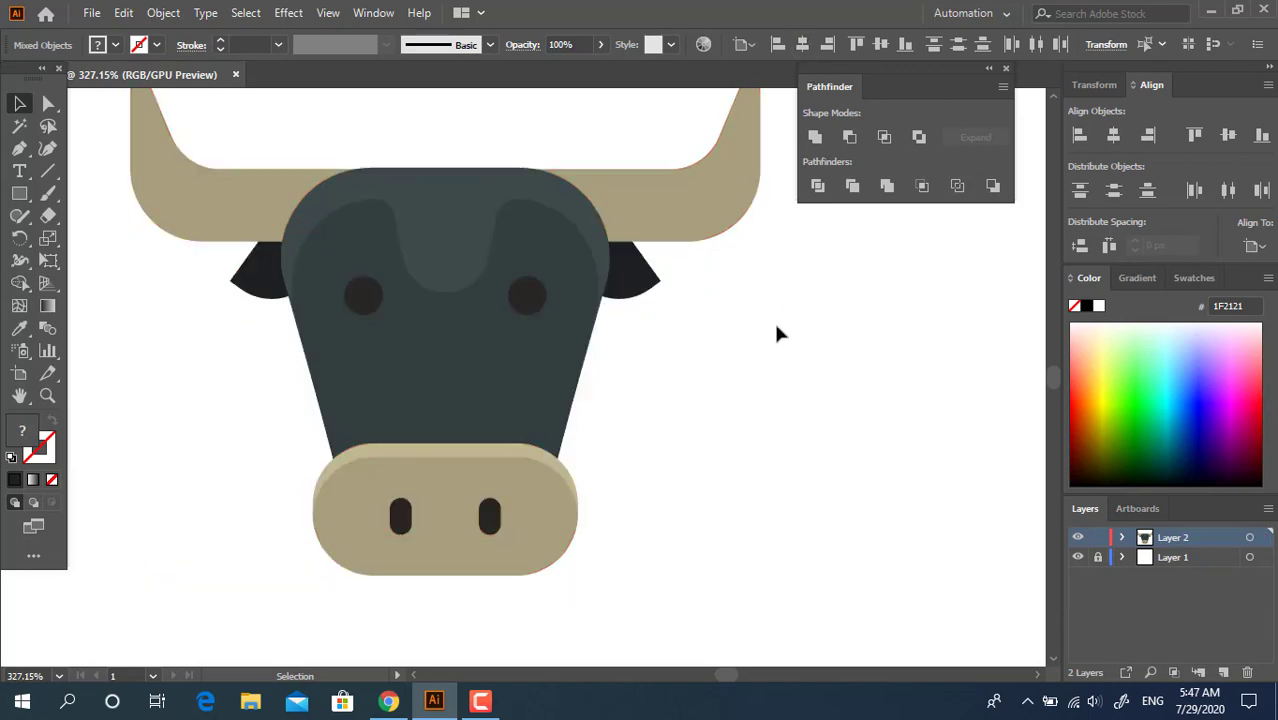
Group the two outer ear shapes and horizontally centre all parts of the head again
click(530, 322)
shift+click(251, 312)
right_click(686, 298)
click(733, 408)
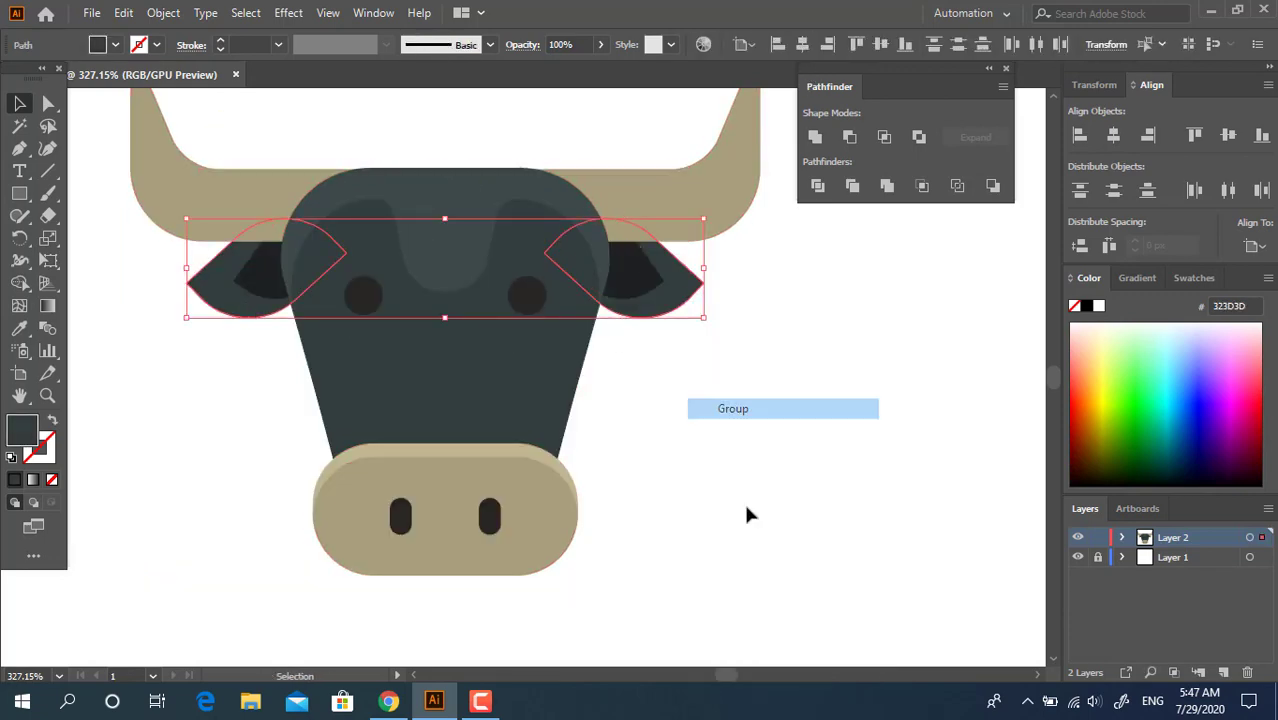
key(ctrl+a)
click(787, 351)
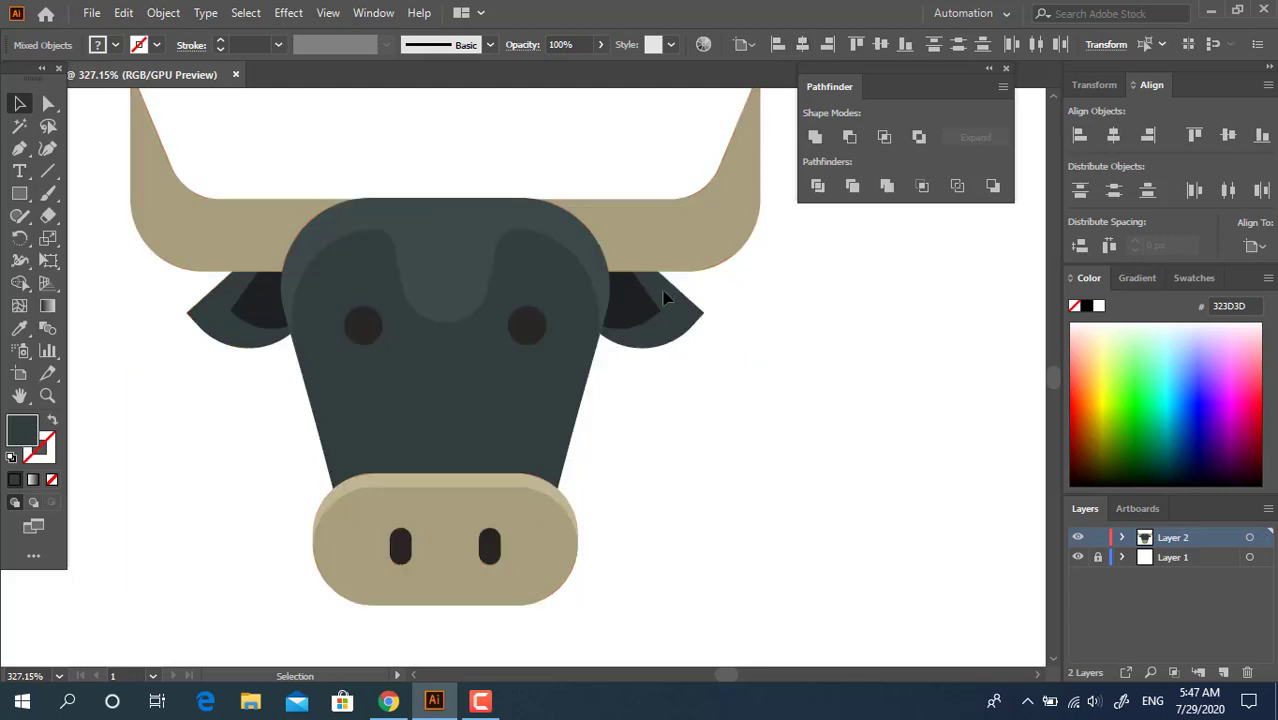
Examine the alignment of the bull head's ears, eyes, face and muzzle
key(ctrl+space)
drag(699, 294, 596, 318)
drag(602, 362, 542, 358)
drag(504, 352, 552, 380)
drag(364, 335, 377, 376)
drag(377, 376, 392, 376)
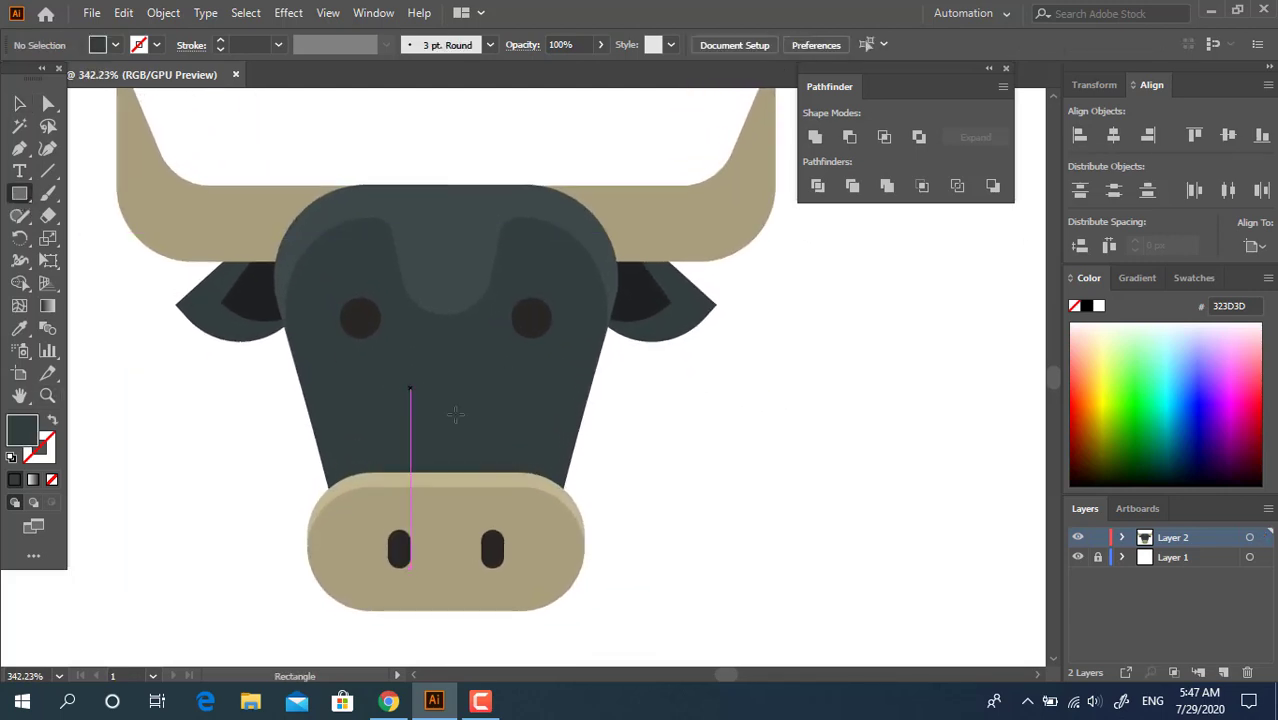
drag(715, 400, 627, 430)
drag(627, 430, 594, 381)
drag(590, 377, 651, 380)
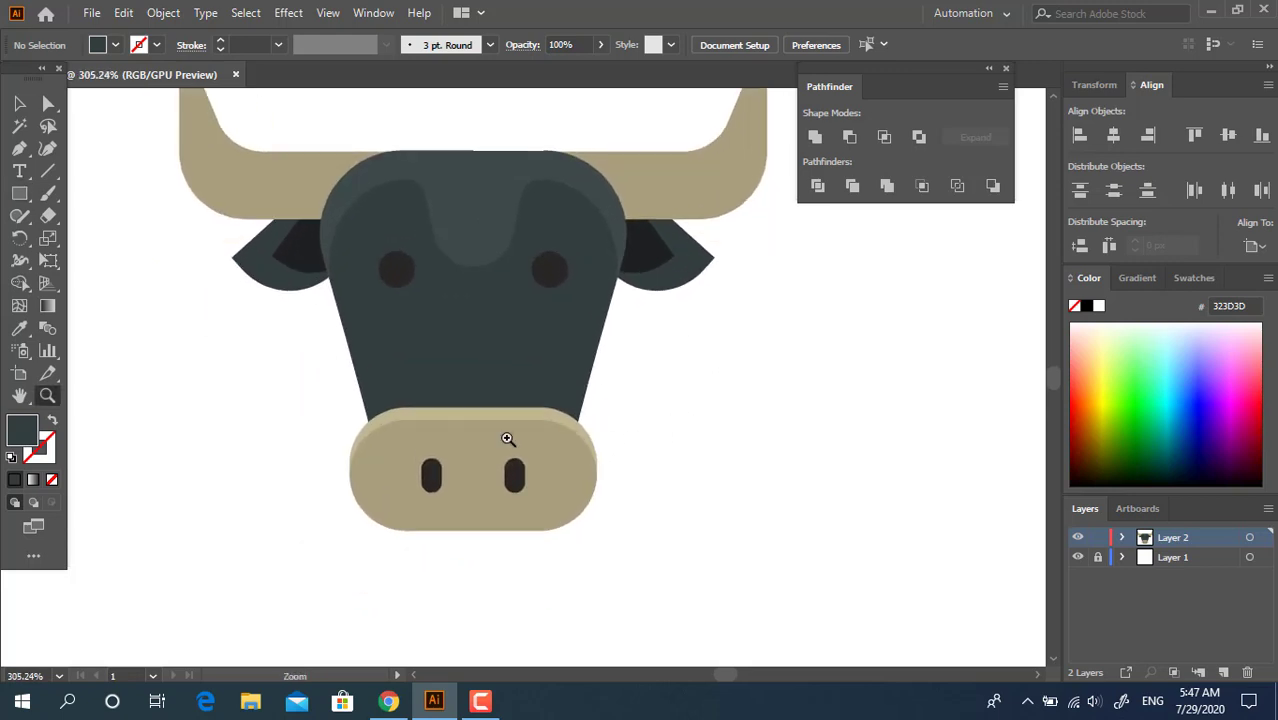
click(19, 148)
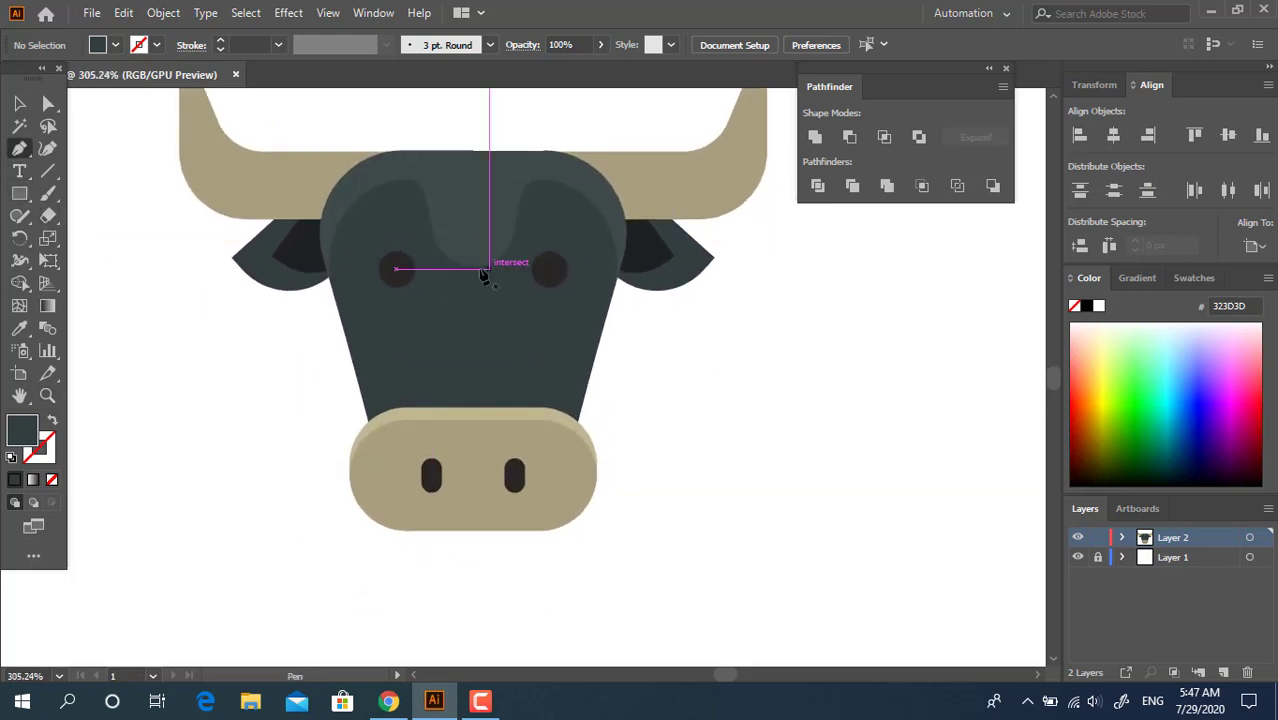
drag(478, 284, 504, 342)
Draw a small rectangle near the top of the forehead and fill it with 556060
click(19, 194)
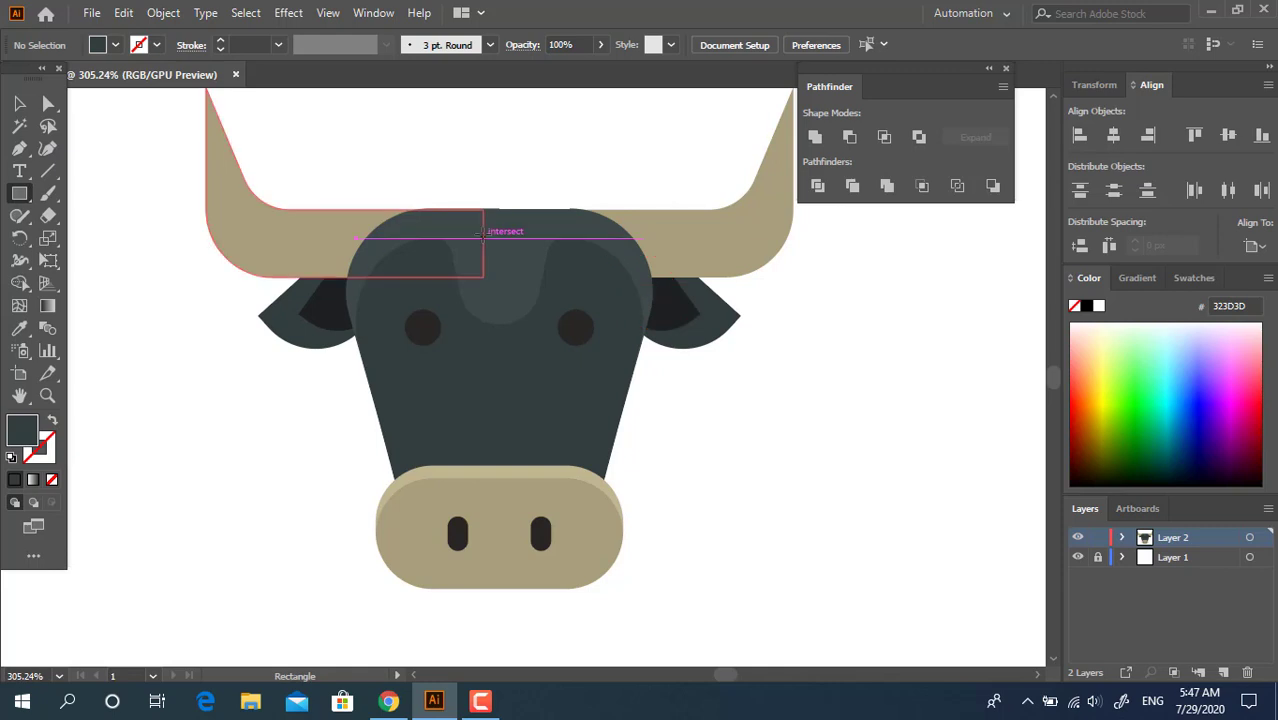
drag(484, 238, 524, 262)
click(19, 327)
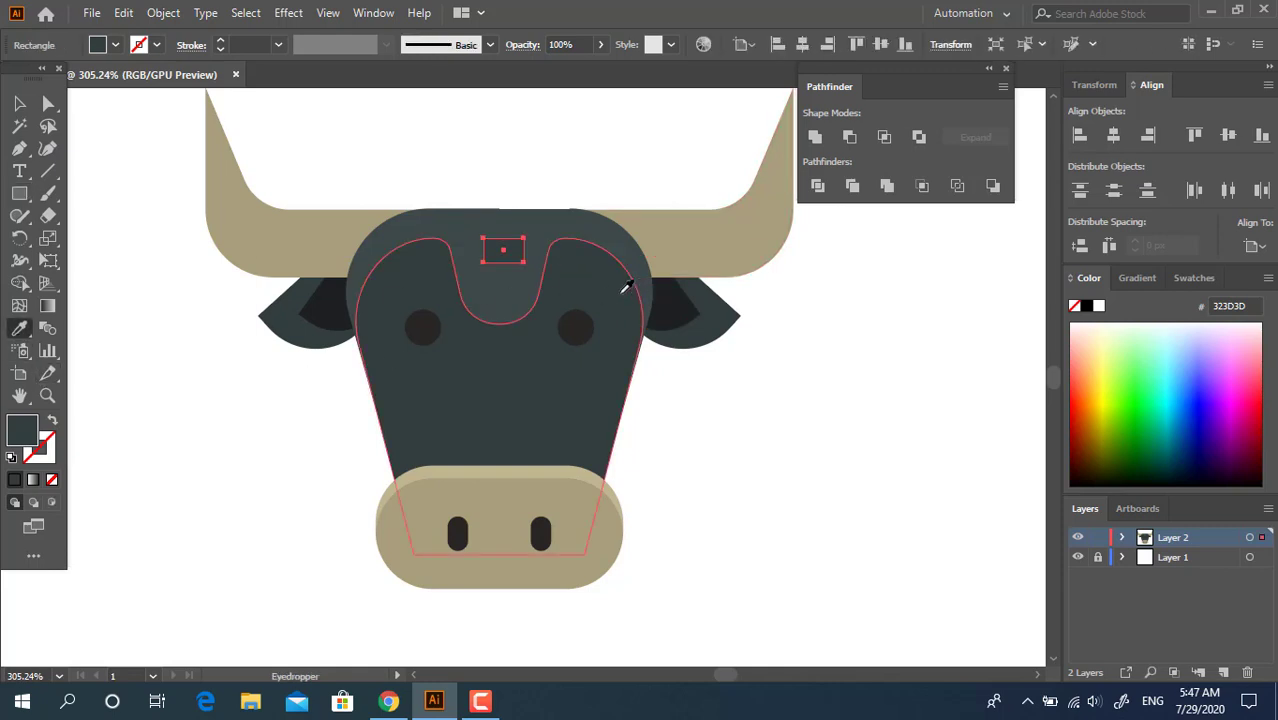
click(622, 285)
double_click(20, 428)
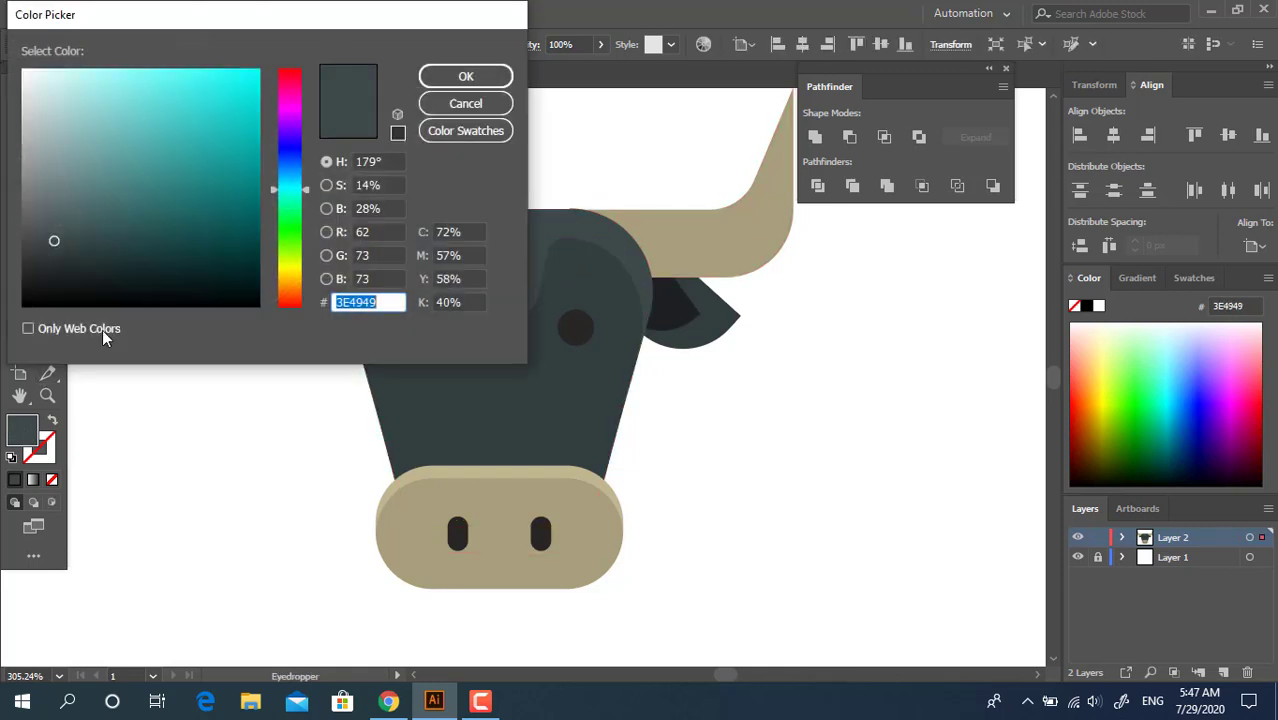
click(48, 214)
click(466, 76)
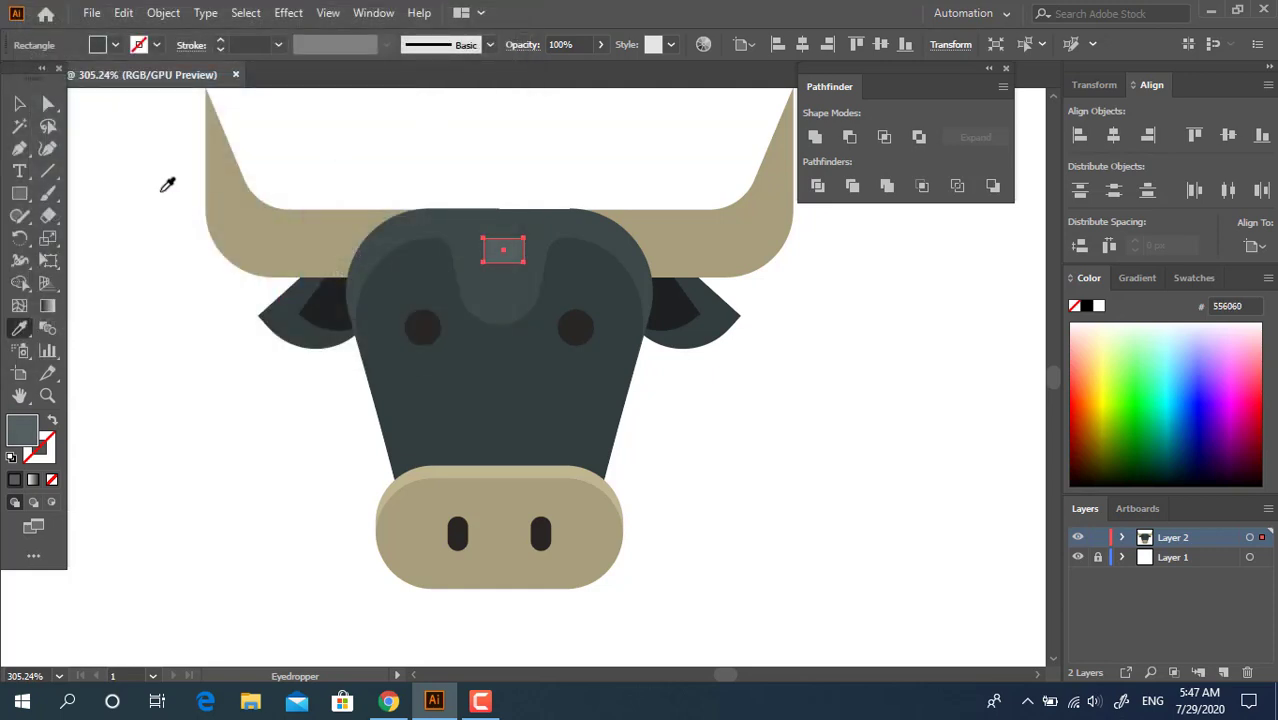
Fully round the forehead rectangle's corners and place it, slightly enlarged, centred near the top of the head
click(46, 103)
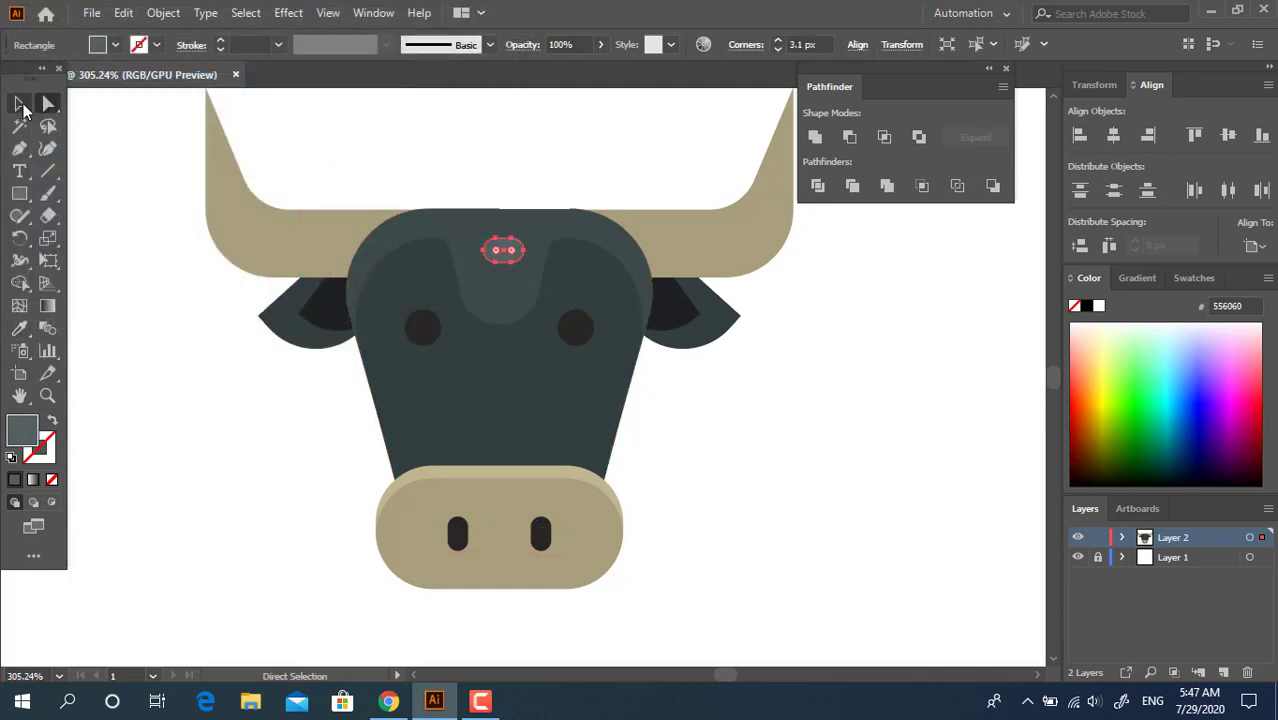
click(19, 103)
mouse_move(526, 251)
mouse_down()
mouse_move(540, 251)
mouse_move(517, 233)
mouse_up()
click(814, 438)
click(745, 430)
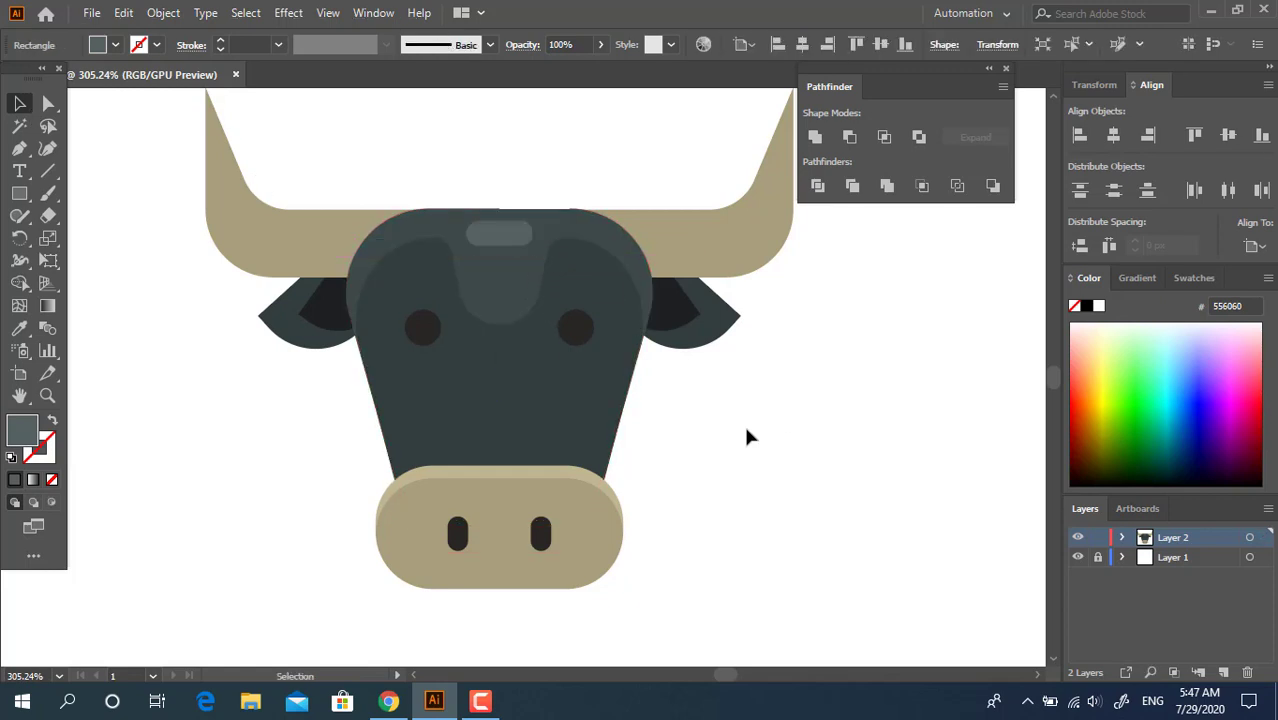
Draw a small rectangle on the left horn's horizontal part and fill it with D1C699
drag(740, 432, 697, 394)
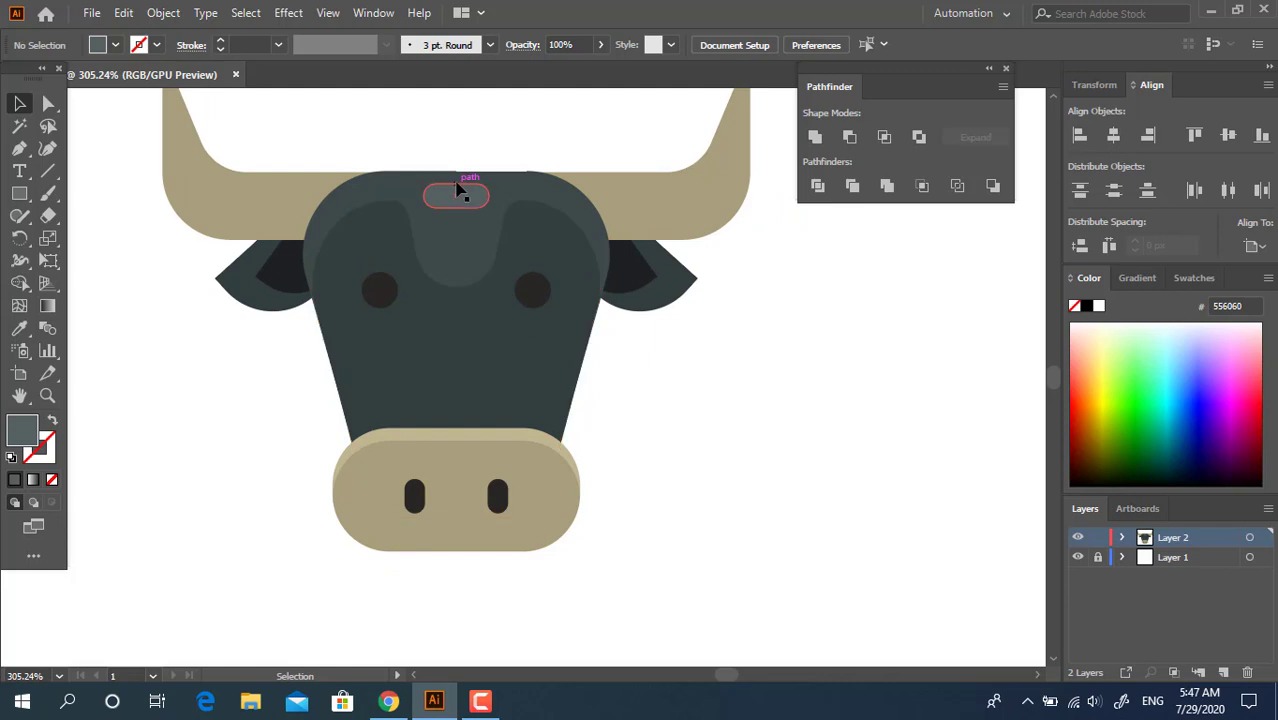
drag(764, 350, 761, 397)
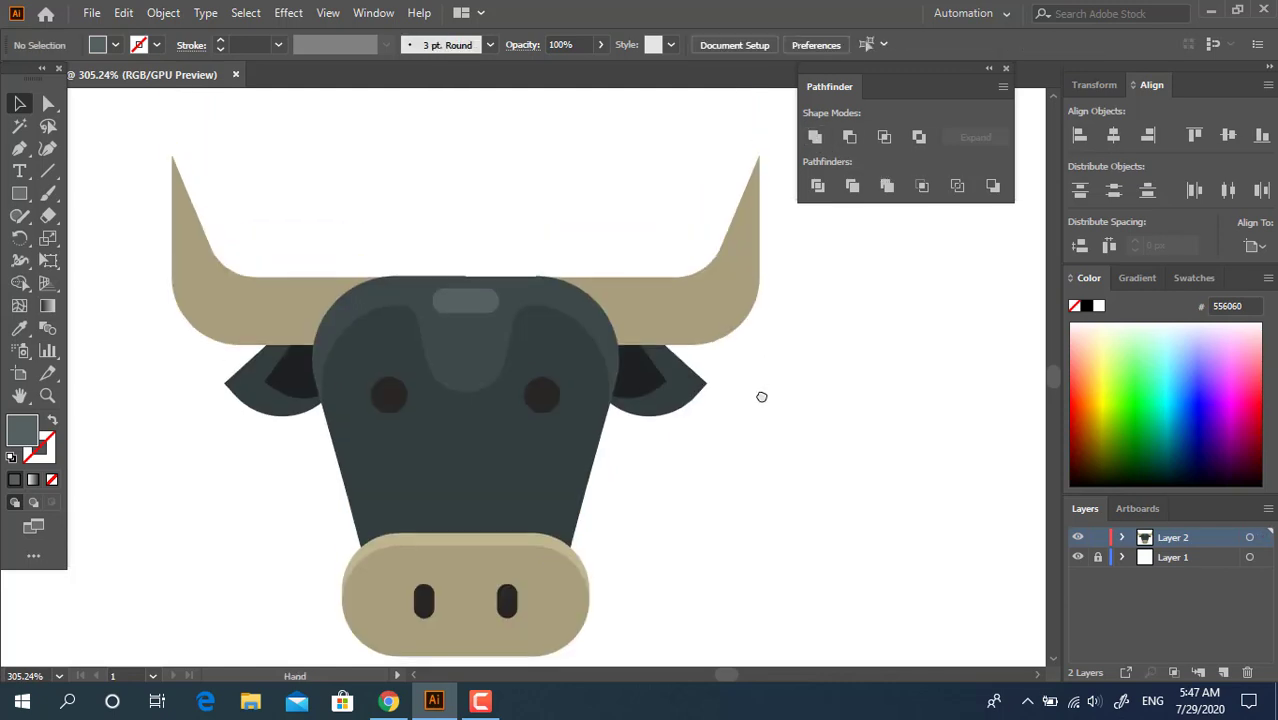
drag(245, 290, 299, 313)
click(18, 328)
click(215, 282)
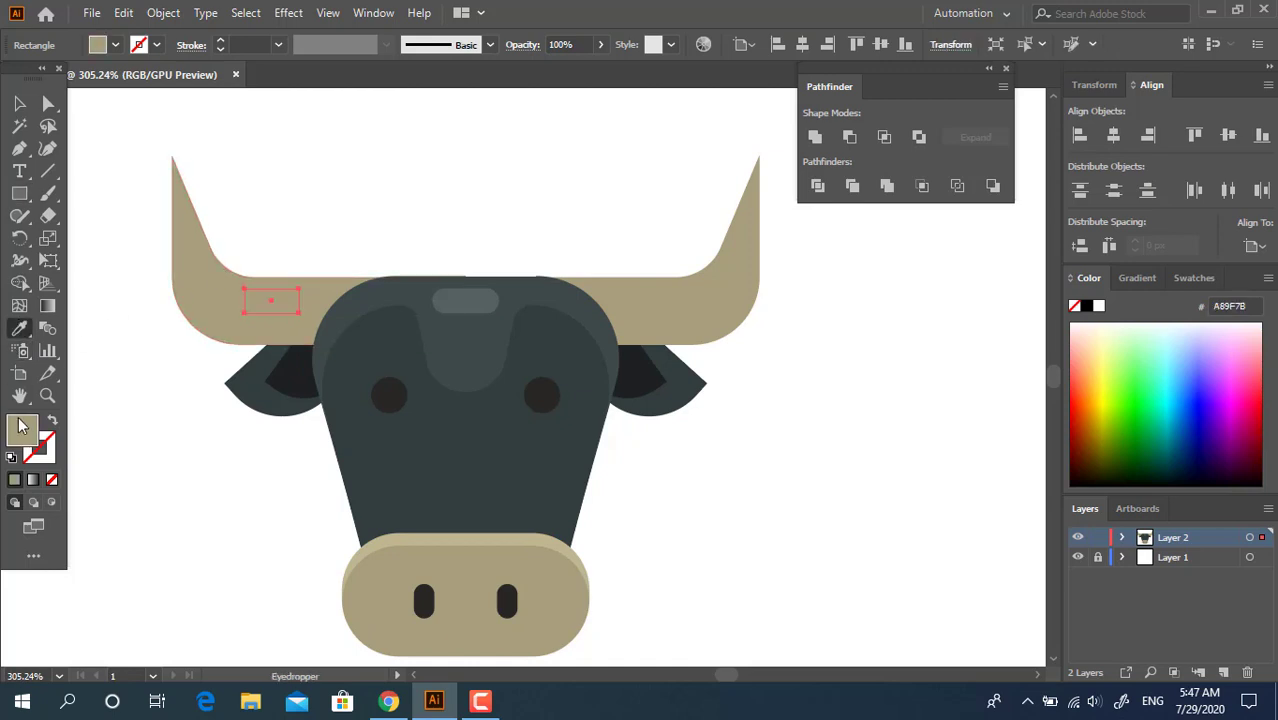
double_click(36, 428)
text(D1C699)
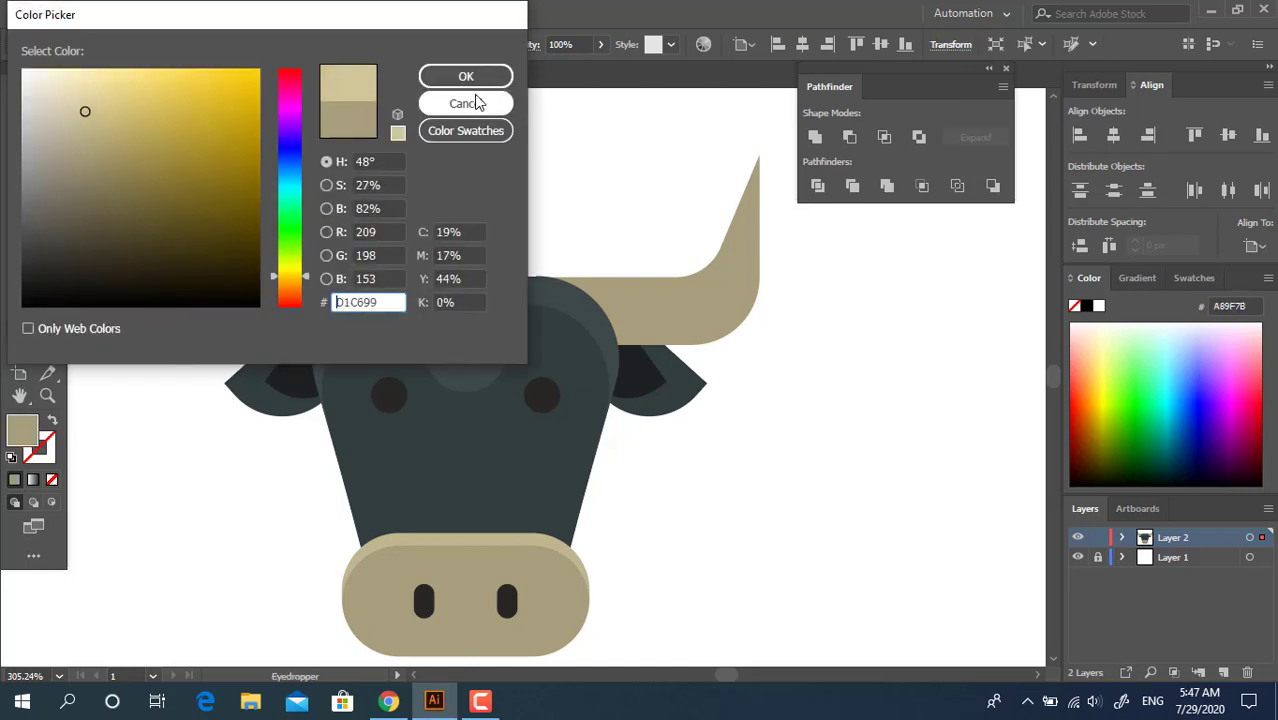
key(Return)
Fully round the horn rectangle's corners and copy the resulting highlight to the right horn
click(47, 106)
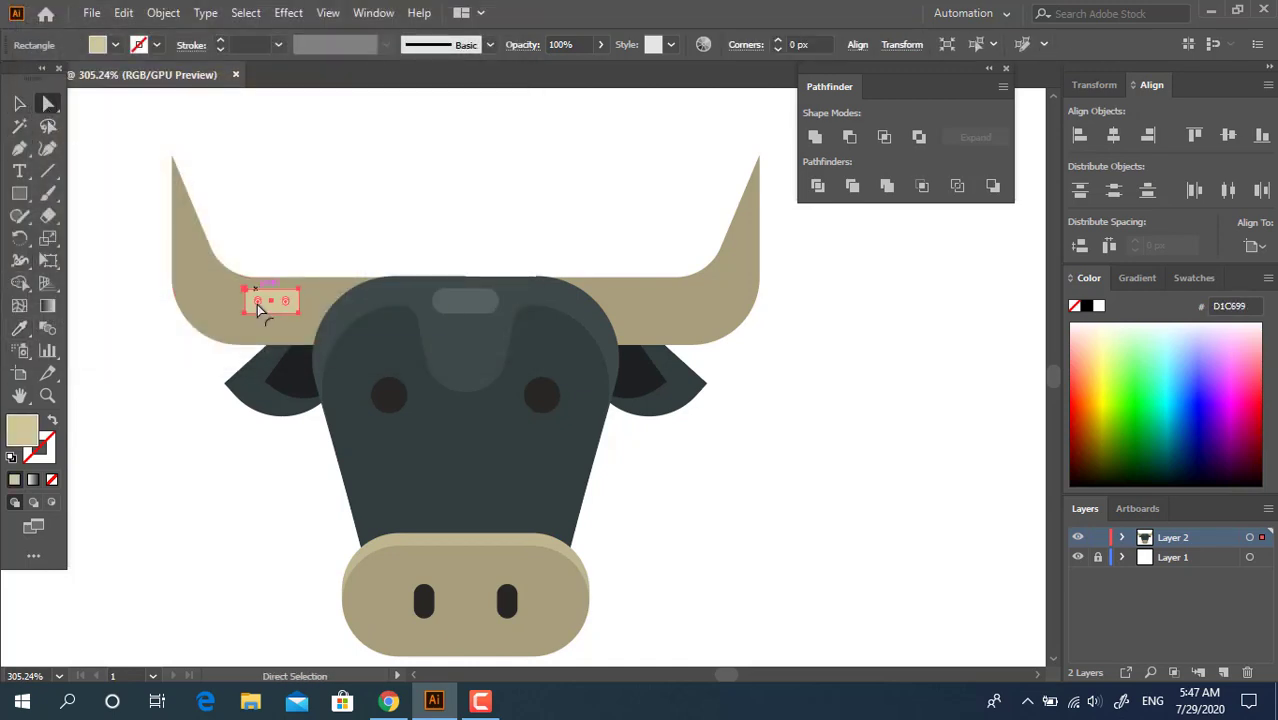
drag(262, 310, 385, 348)
click(19, 103)
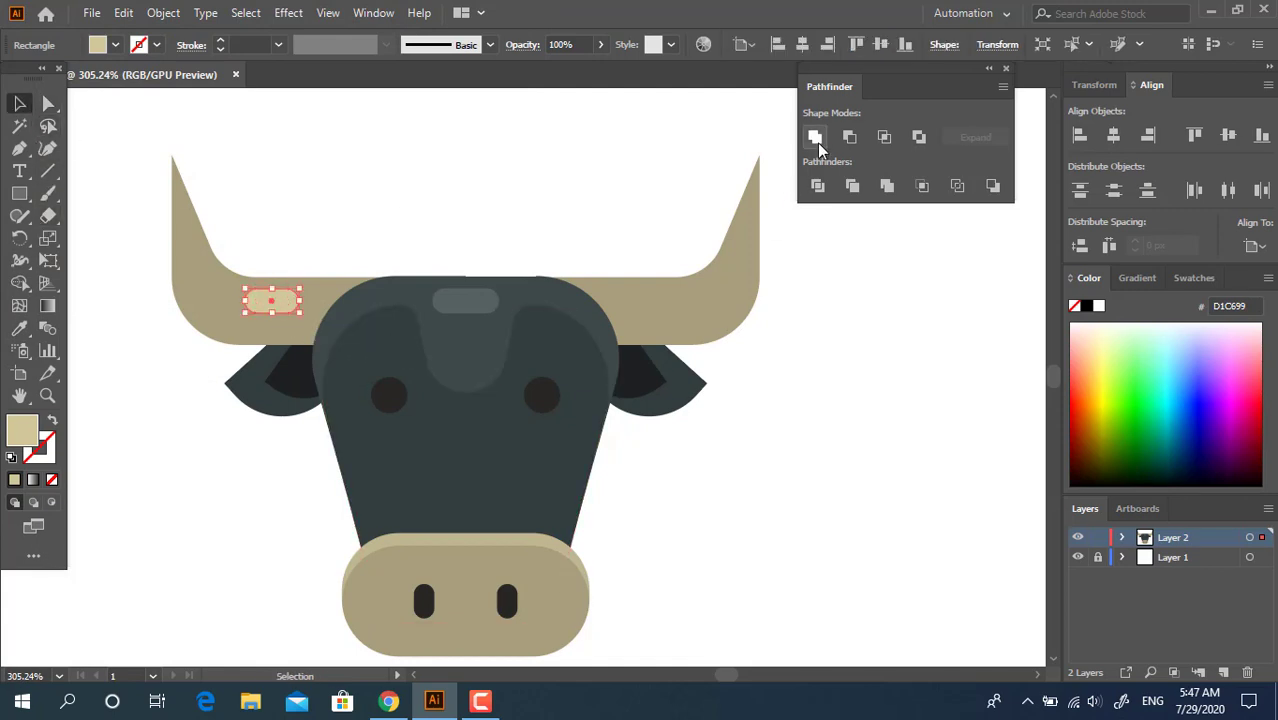
click(764, 385)
drag(282, 306, 660, 350)
Group the two horn highlights and horizontally centre all parts of the head
shift+click(265, 300)
right_click(664, 285)
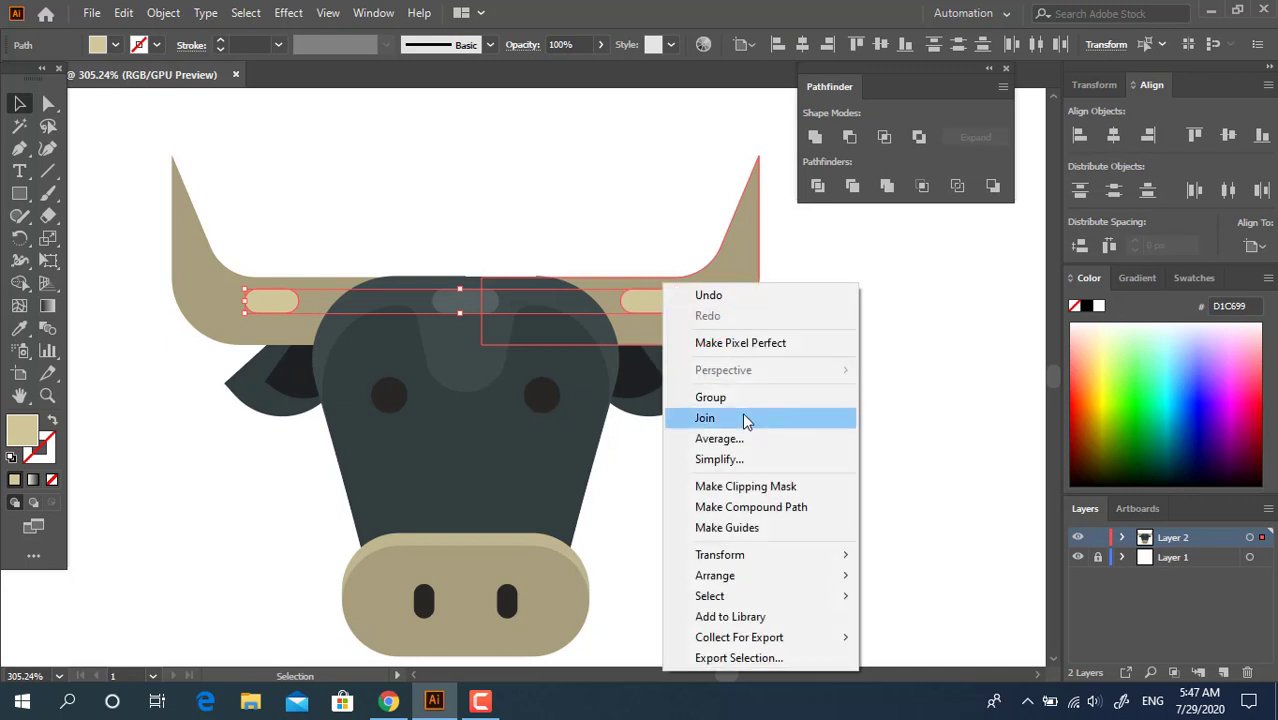
click(745, 420)
click(728, 602)
key(ctrl+a)
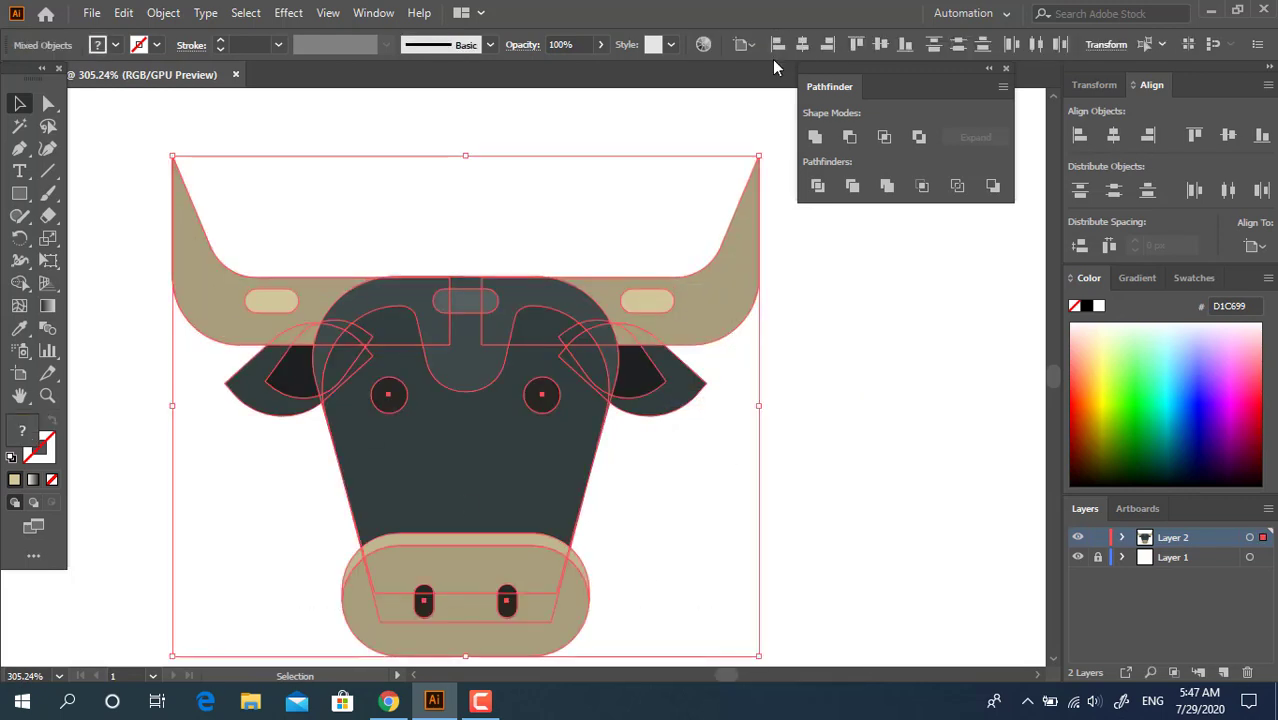
click(789, 388)
Examine the complete bull head, including the highlights on the horns and forehead
key(z)
drag(709, 467, 712, 384)
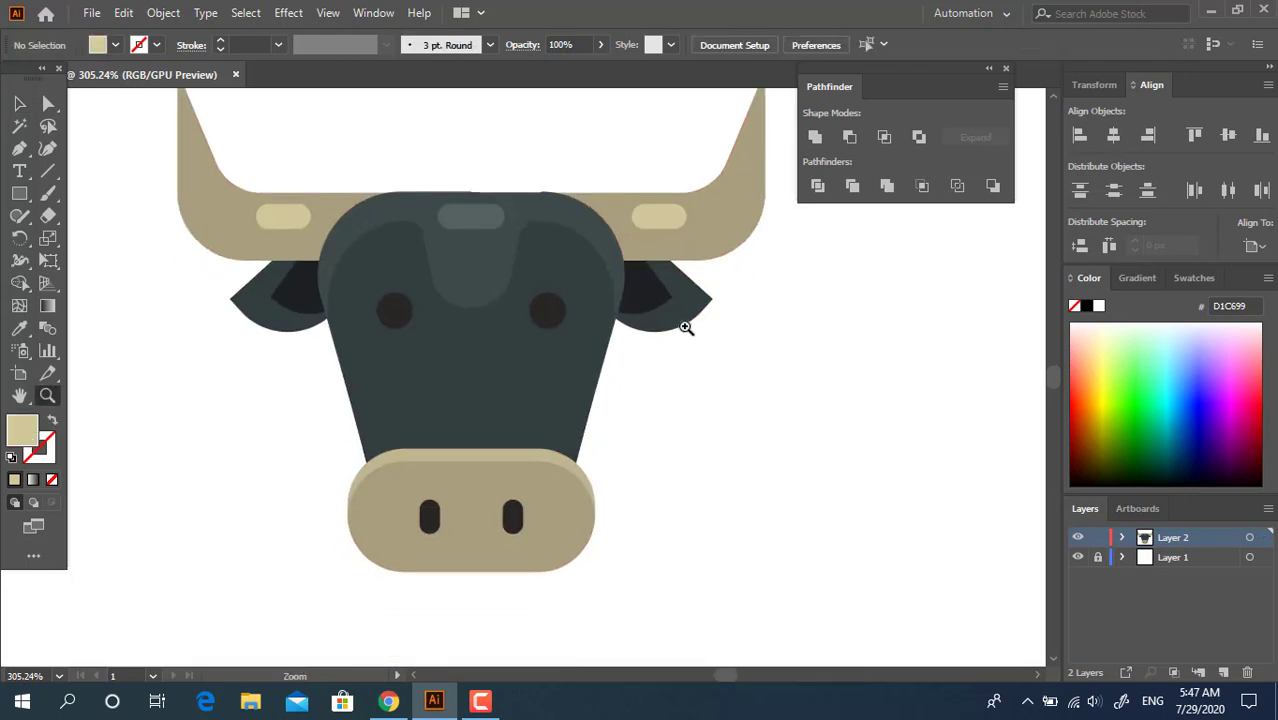
drag(677, 328, 708, 342)
drag(690, 369, 688, 399)
drag(590, 341, 620, 357)
drag(658, 428, 596, 379)
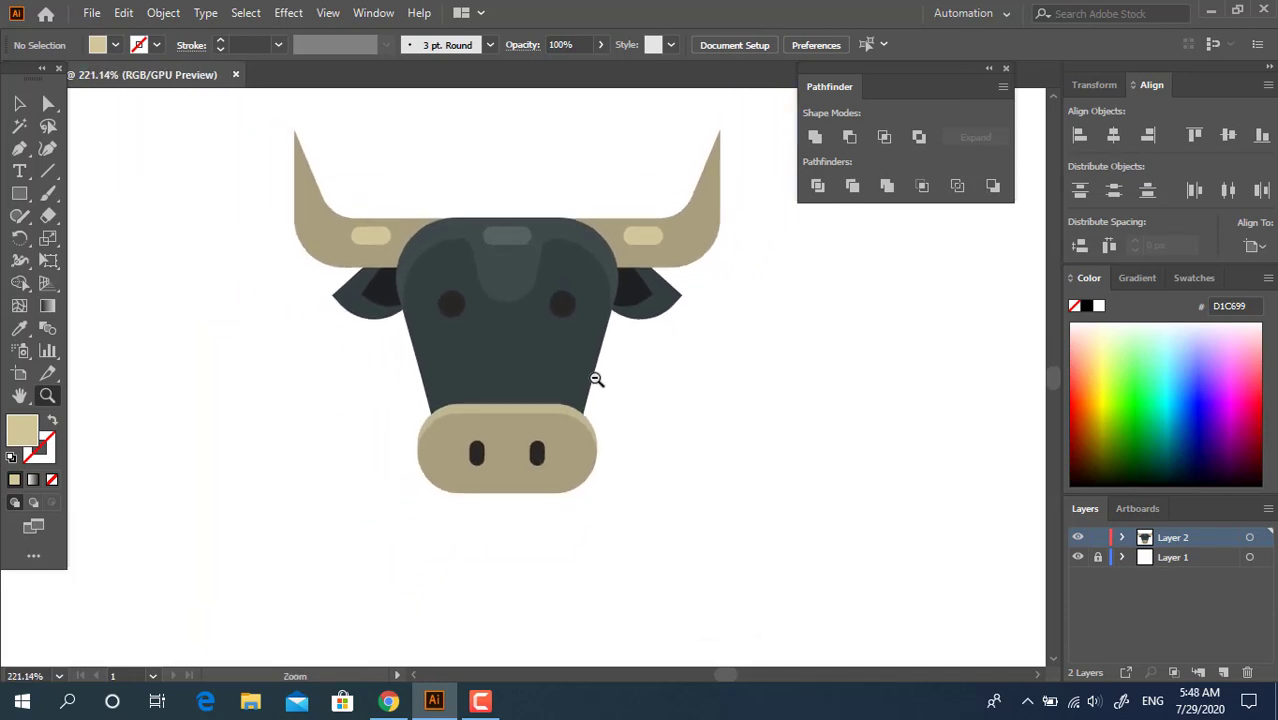
drag(700, 368, 710, 406)
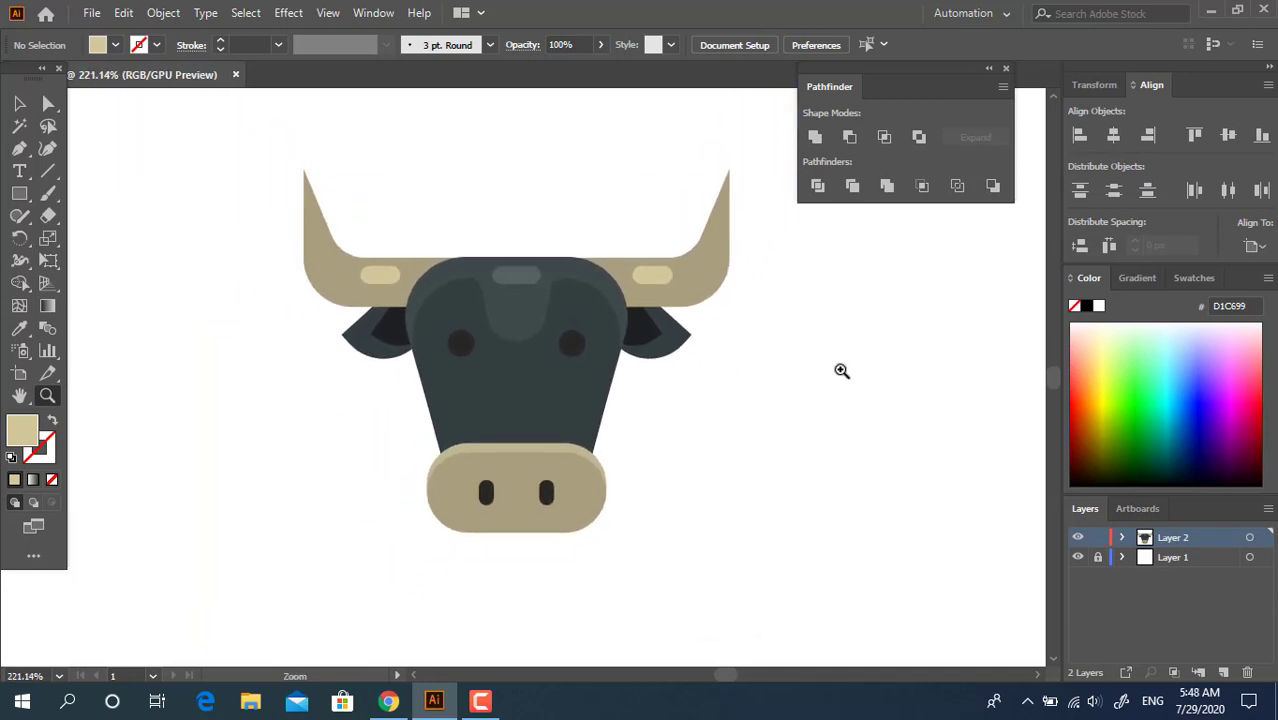